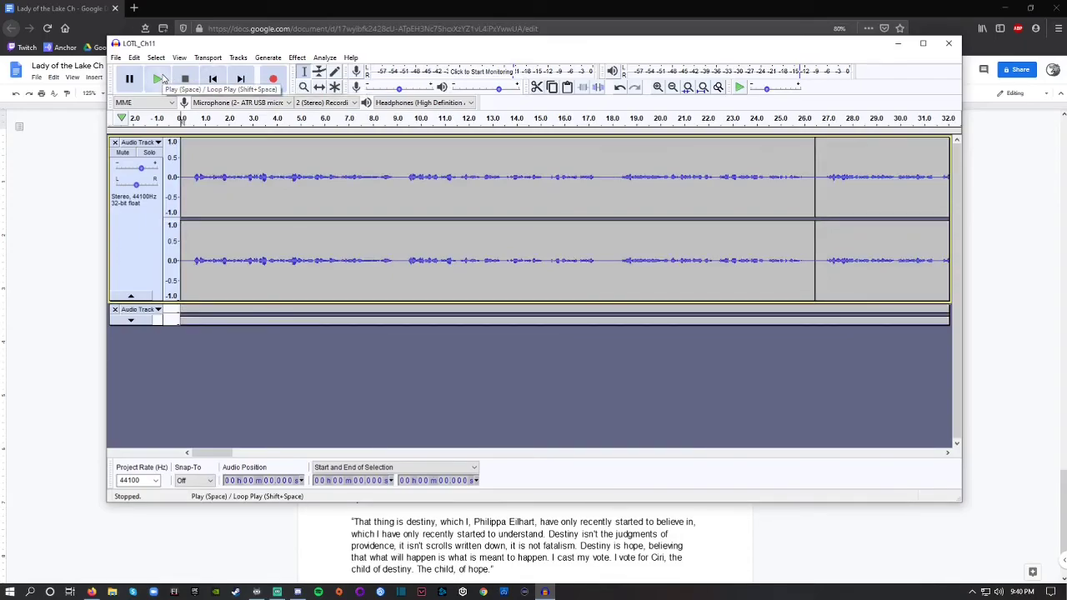
Step: Play the opening narration up to about 0:27 and trim a sliver of the pause near 0:18
{"action": "left_click", "coordinate": [159, 80]}
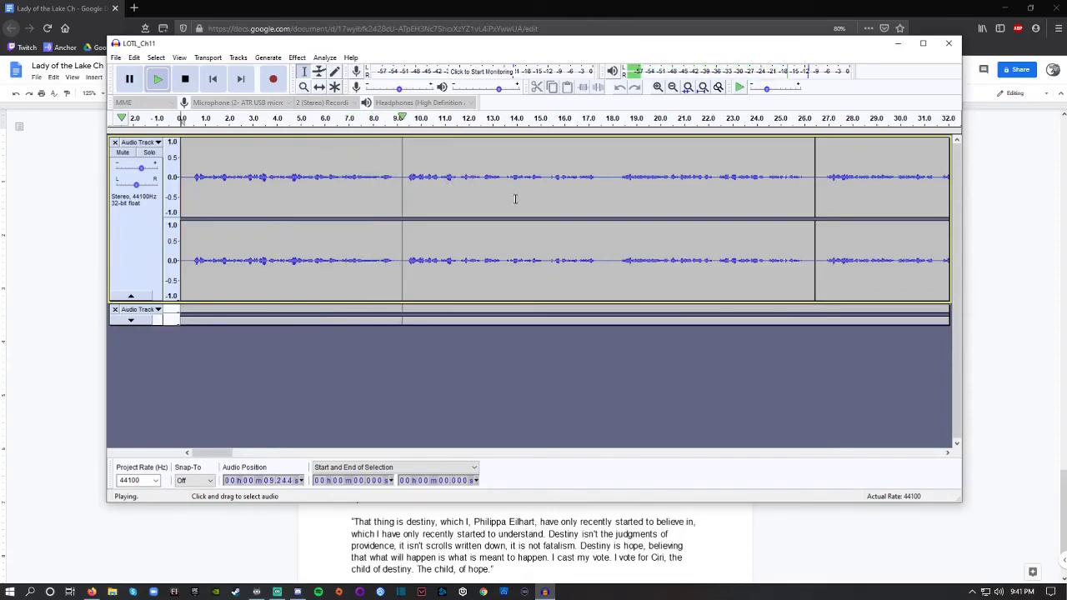
{"action": "left_click", "coordinate": [544, 162]}
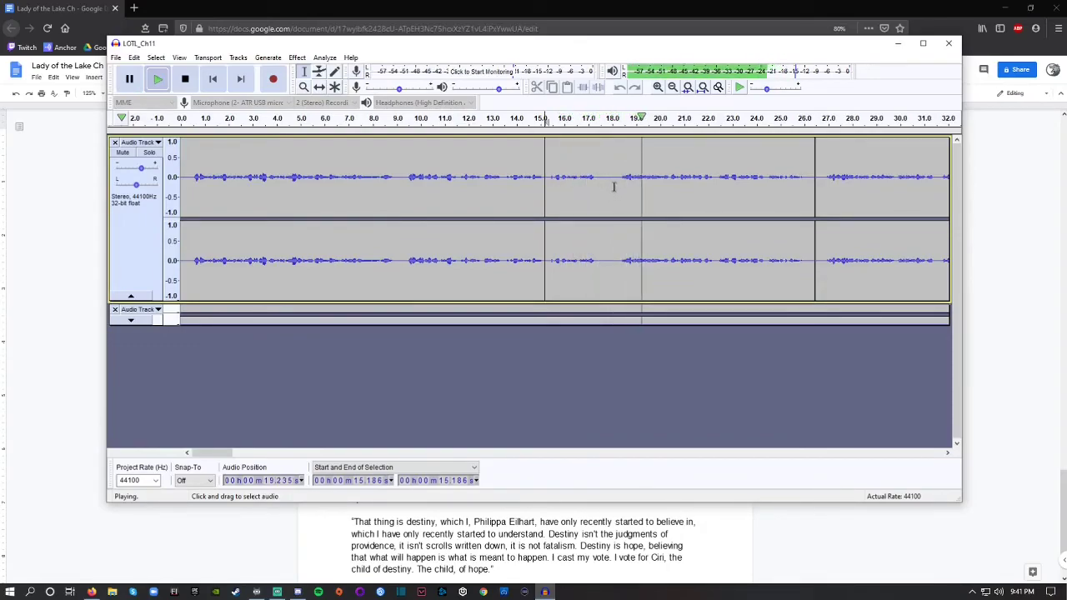
{"action": "left_click", "coordinate": [613, 188]}
{"action": "left_click", "coordinate": [789, 171]}
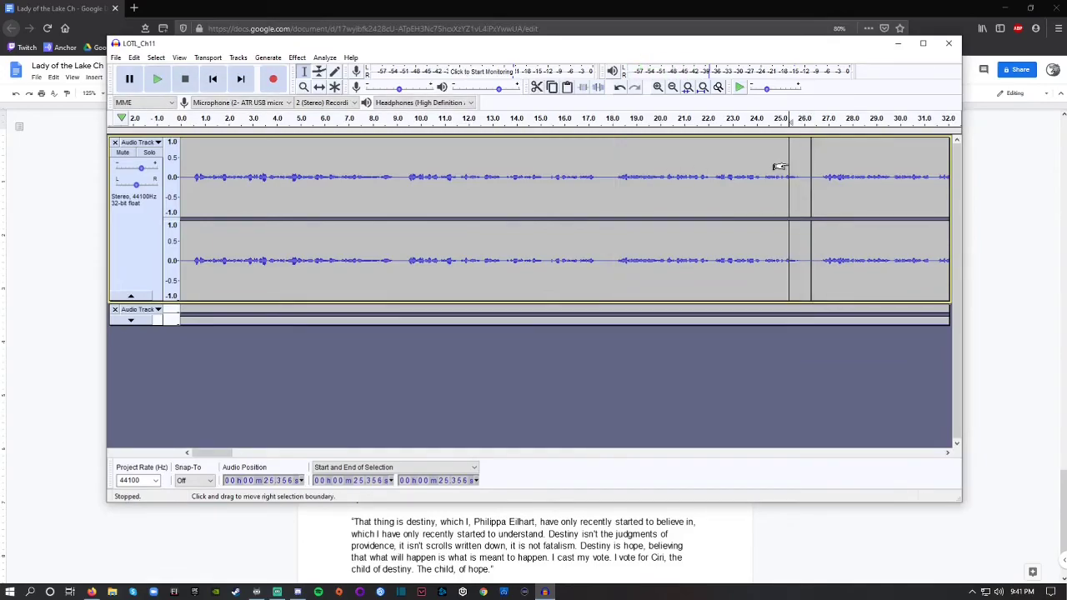
{"action": "key", "text": "space"}
{"action": "key", "text": "space"}
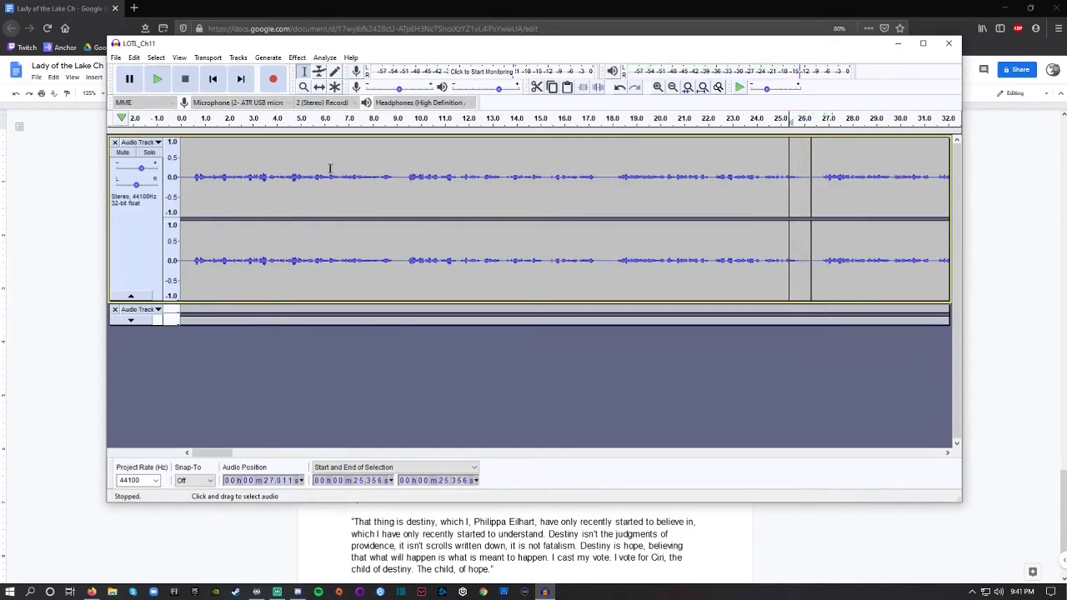
Step: Generate 10.139 seconds of silence at the very start of the narration track
{"action": "left_click", "coordinate": [214, 78]}
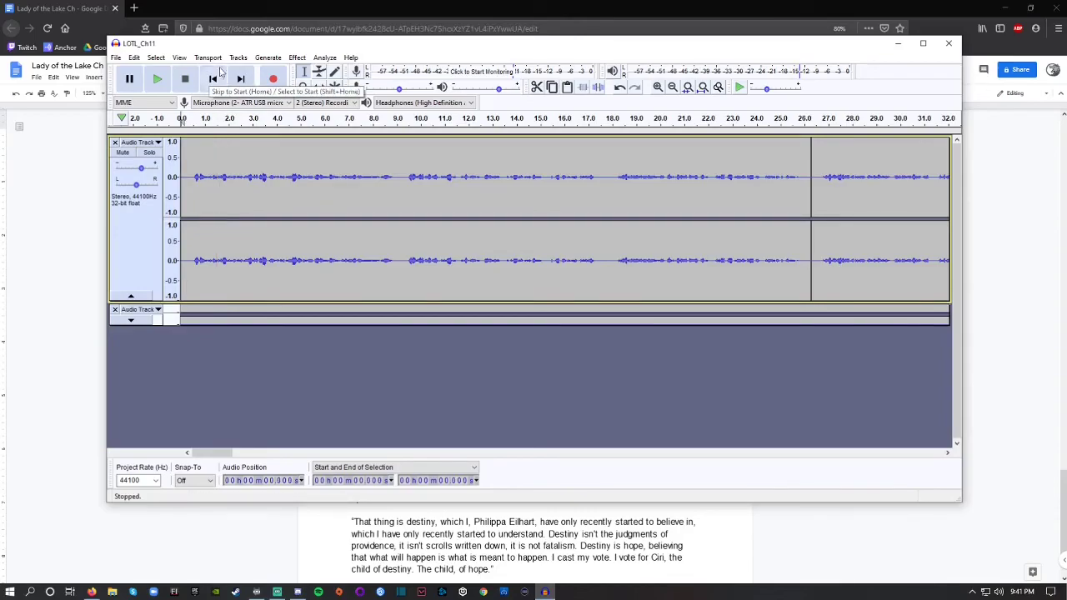
{"action": "left_click", "coordinate": [268, 58]}
{"action": "left_click", "coordinate": [321, 125]}
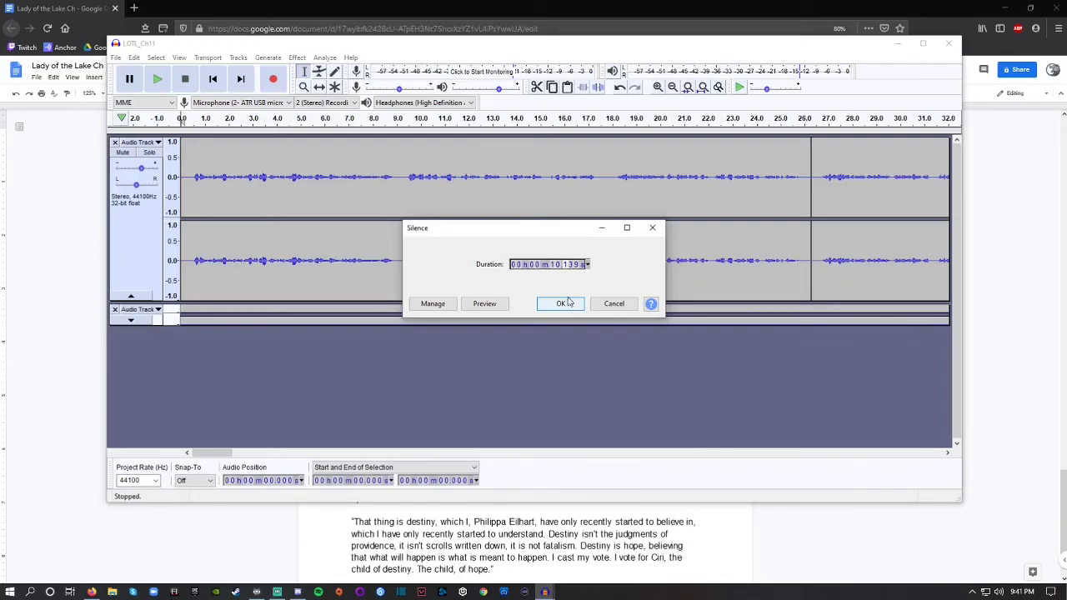
{"action": "left_click", "coordinate": [570, 302]}
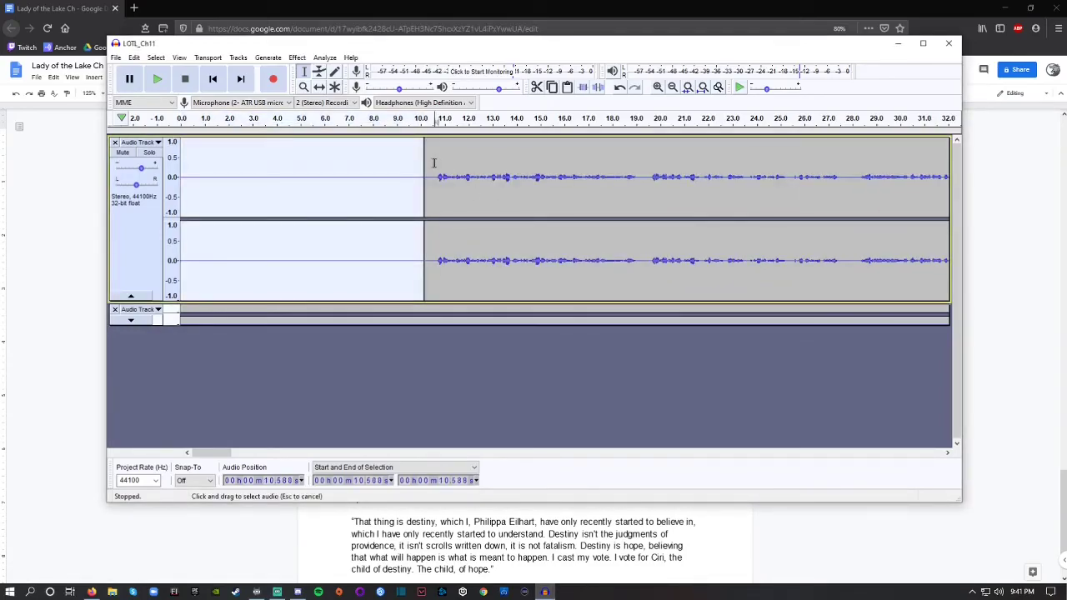
Step: Spot-check the narration after the inserted silence from about 0:26.5 and 0:31.8, and save the project
{"action": "left_click", "coordinate": [434, 166]}
{"action": "left_click", "coordinate": [846, 159]}
{"action": "left_click", "coordinate": [818, 158]}
{"action": "key", "text": "space"}
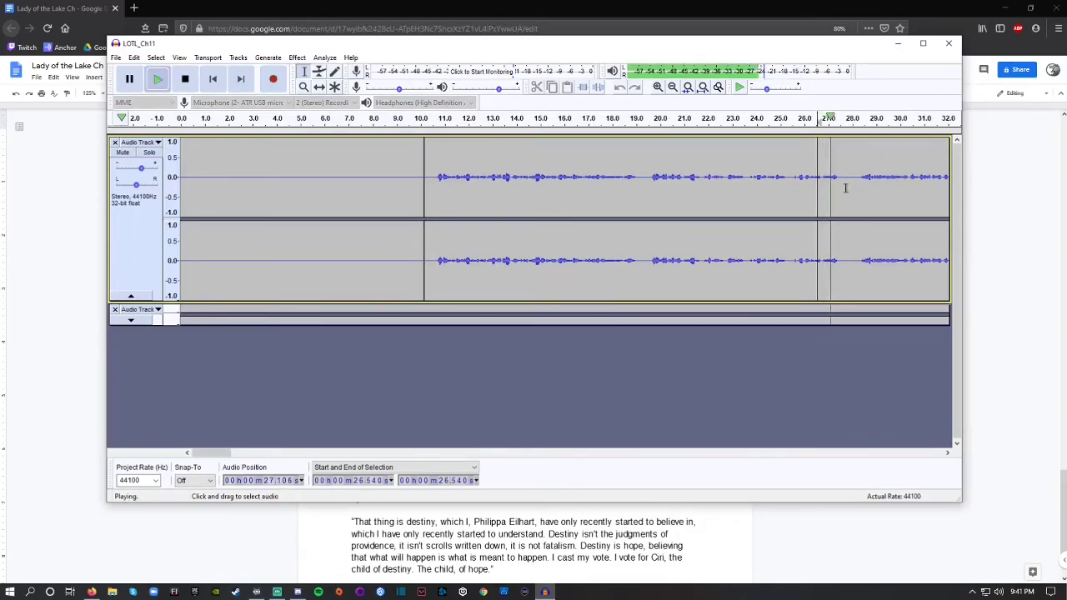
{"action": "left_click", "coordinate": [943, 177]}
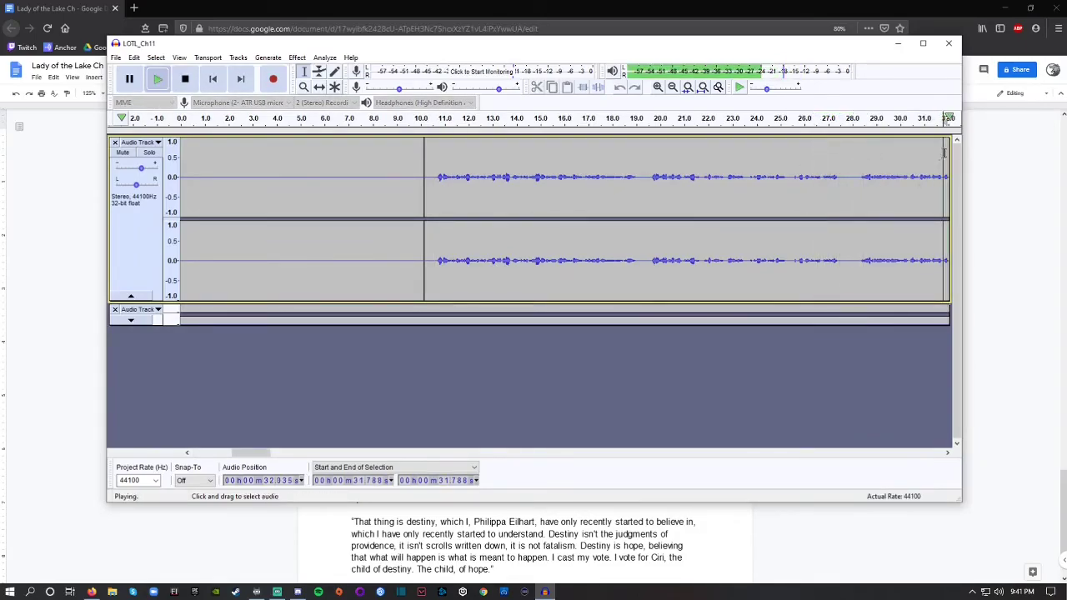
{"action": "left_click", "coordinate": [117, 57]}
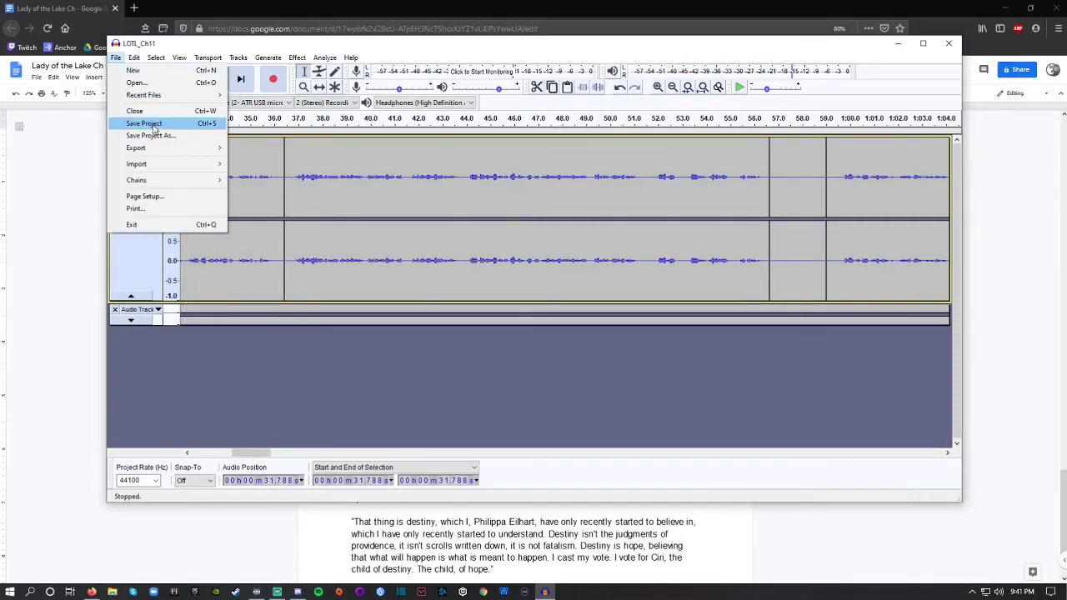
Step: Play the narration from about 0:35.5, mark the pause around 0:58, and replay from about 0:55.7
{"action": "left_click", "coordinate": [294, 190]}
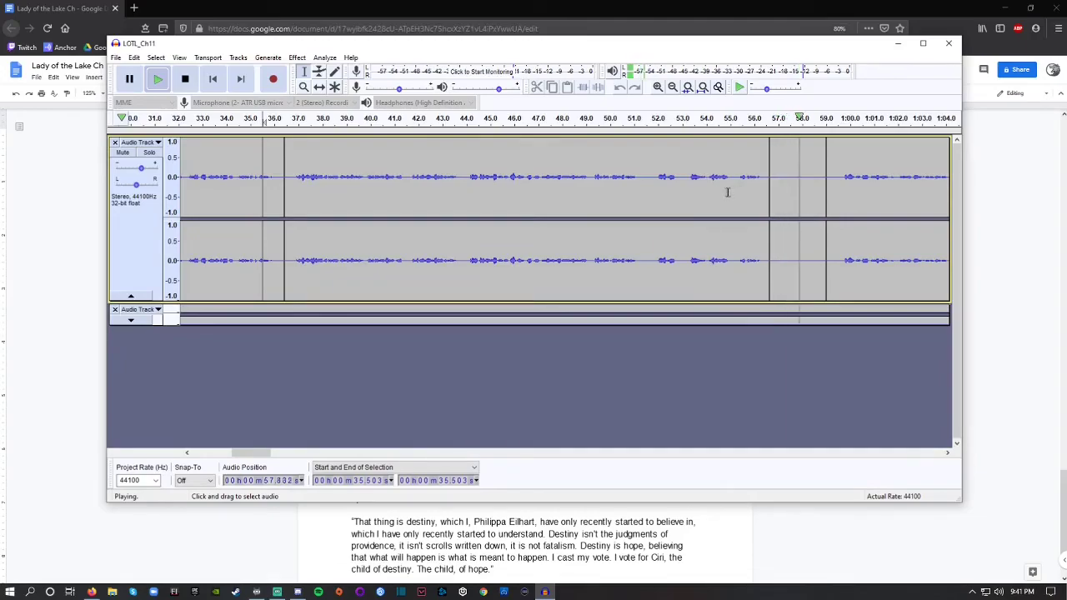
{"action": "key", "text": "space"}
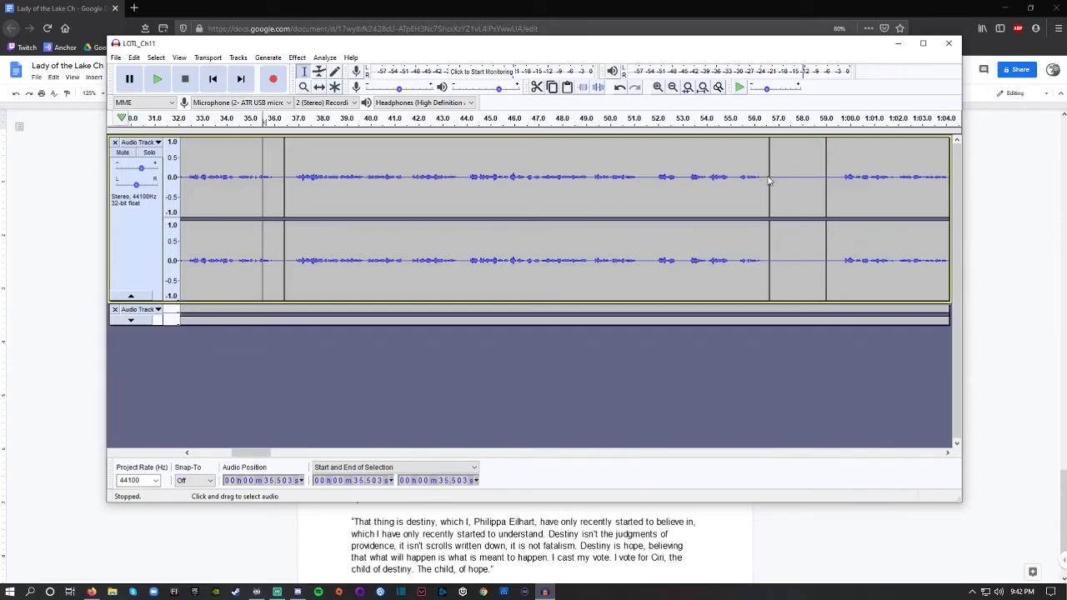
{"action": "left_click_drag", "start_coordinate": [836, 173], "coordinate": [795, 163]}
{"action": "left_click", "coordinate": [746, 162]}
{"action": "key", "text": "space"}
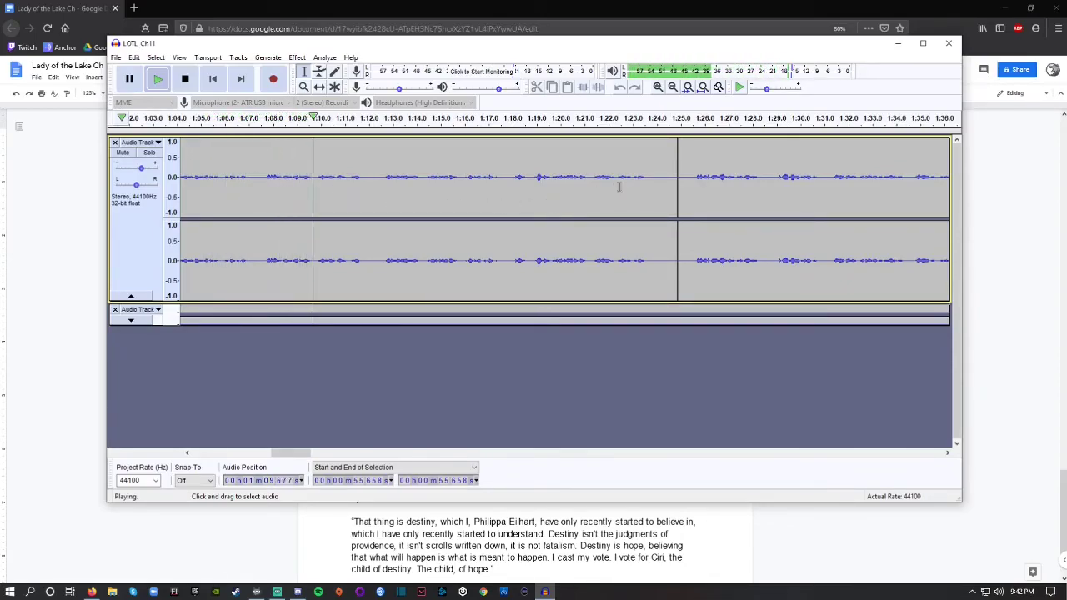
Step: Listen to the phrase endings around 1:17 and 1:22 to judge the pauses that follow them
{"action": "key", "text": "space"}
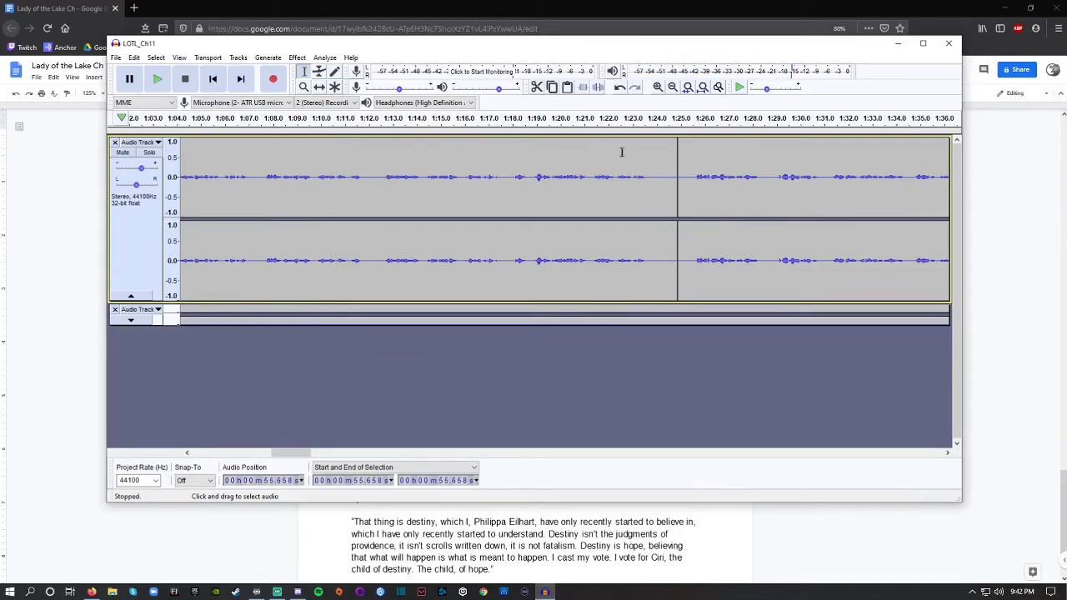
{"action": "key", "text": "space"}
{"action": "left_click", "coordinate": [483, 160]}
{"action": "key", "text": "space"}
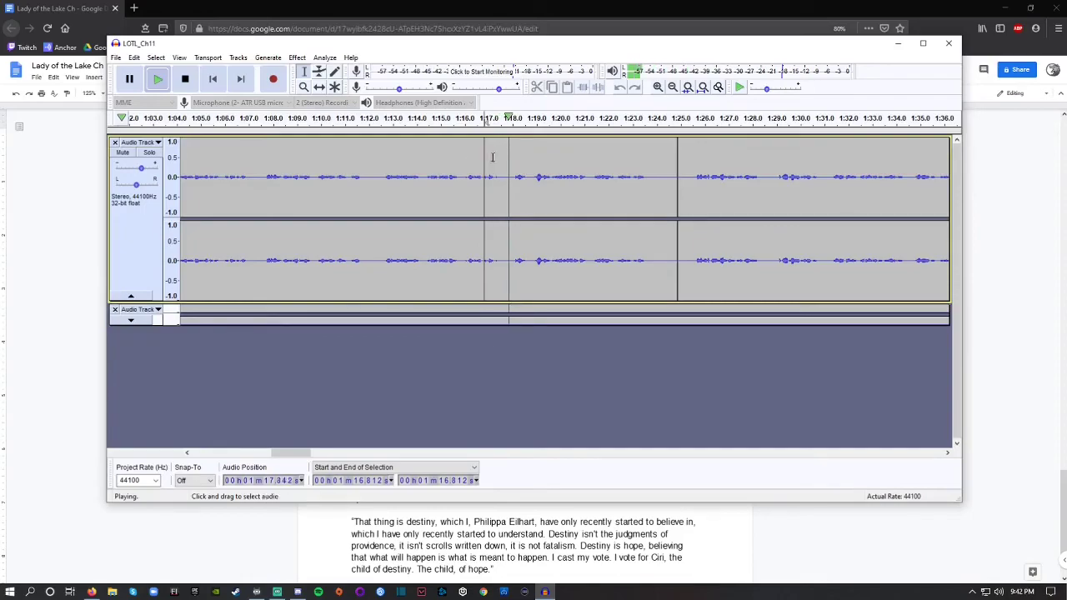
{"action": "key", "text": "space"}
{"action": "left_click", "coordinate": [625, 158]}
{"action": "key", "text": "space"}
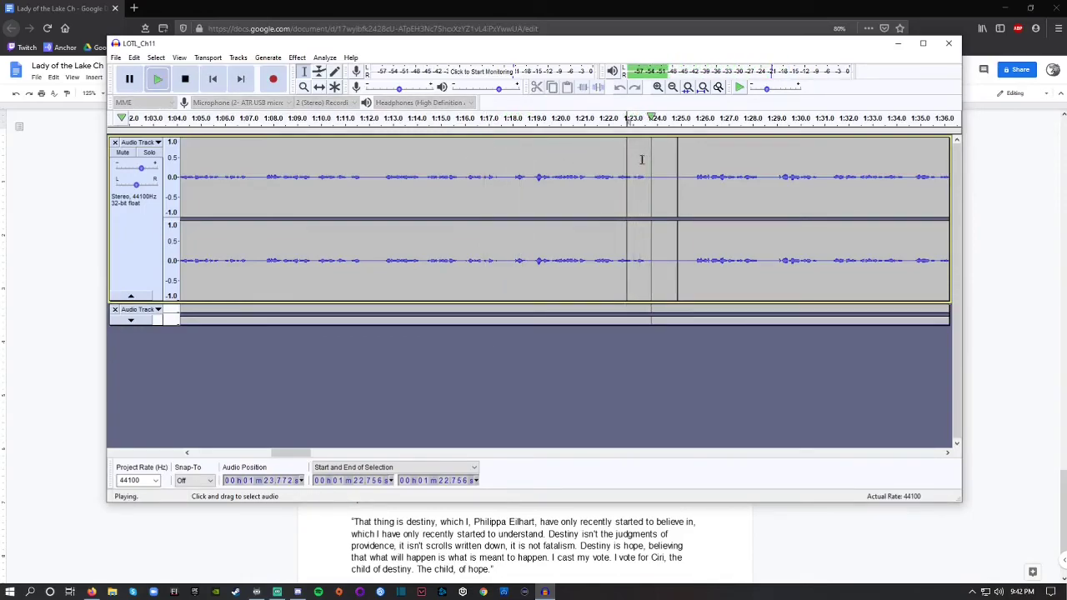
{"action": "key", "text": "space"}
{"action": "left_click", "coordinate": [618, 163]}
{"action": "key", "text": "space"}
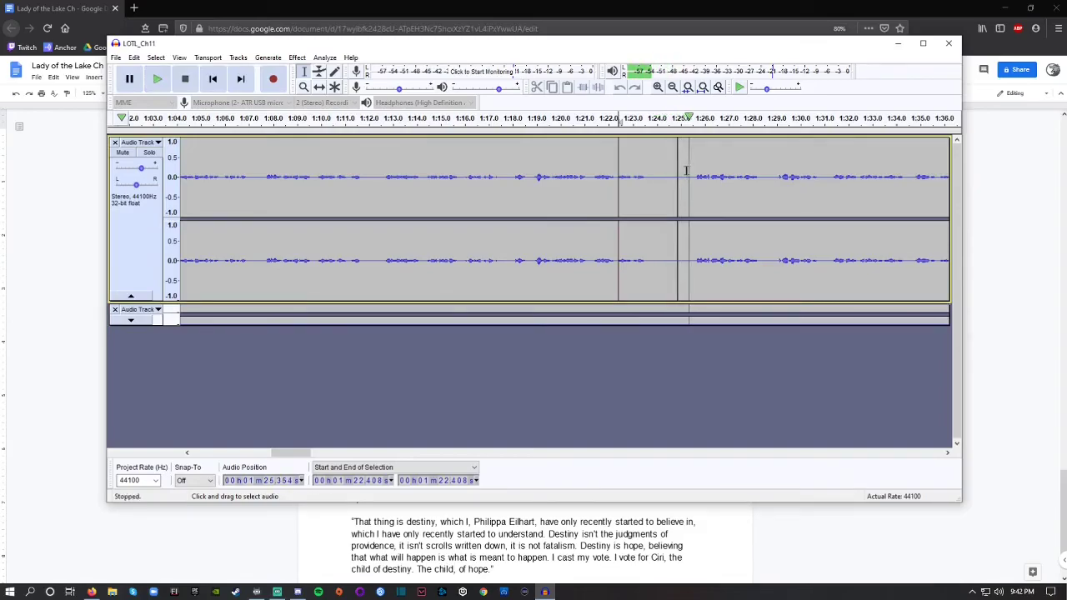
{"action": "key", "text": "space"}
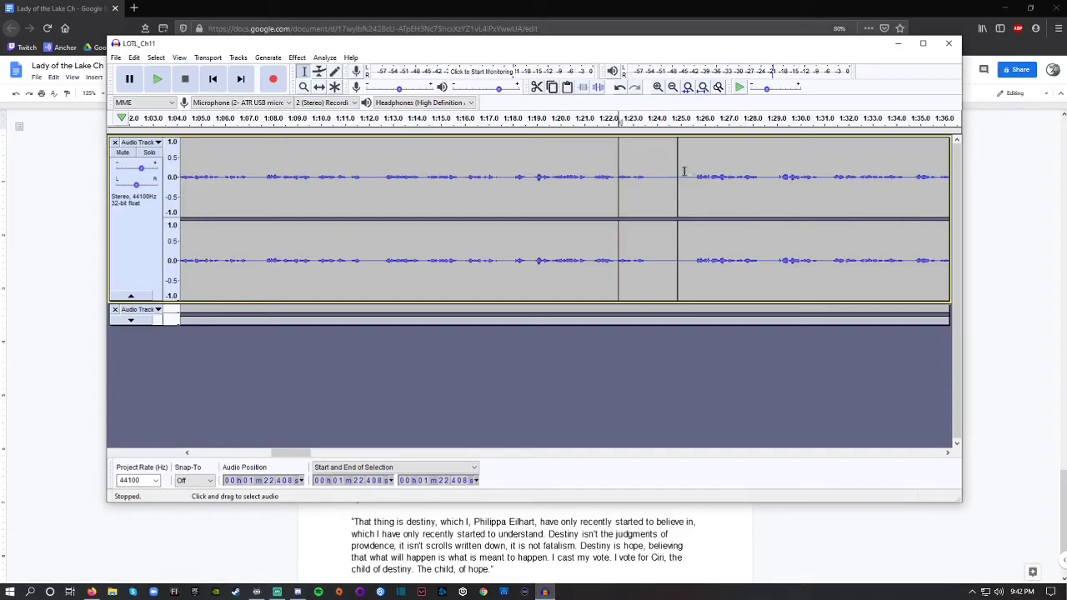
Step: Delete about 0.35 seconds of silence just after 1:23.6, before the clip boundary, and play back the spot
{"action": "left_click_drag", "start_coordinate": [657, 175], "coordinate": [648, 175]}
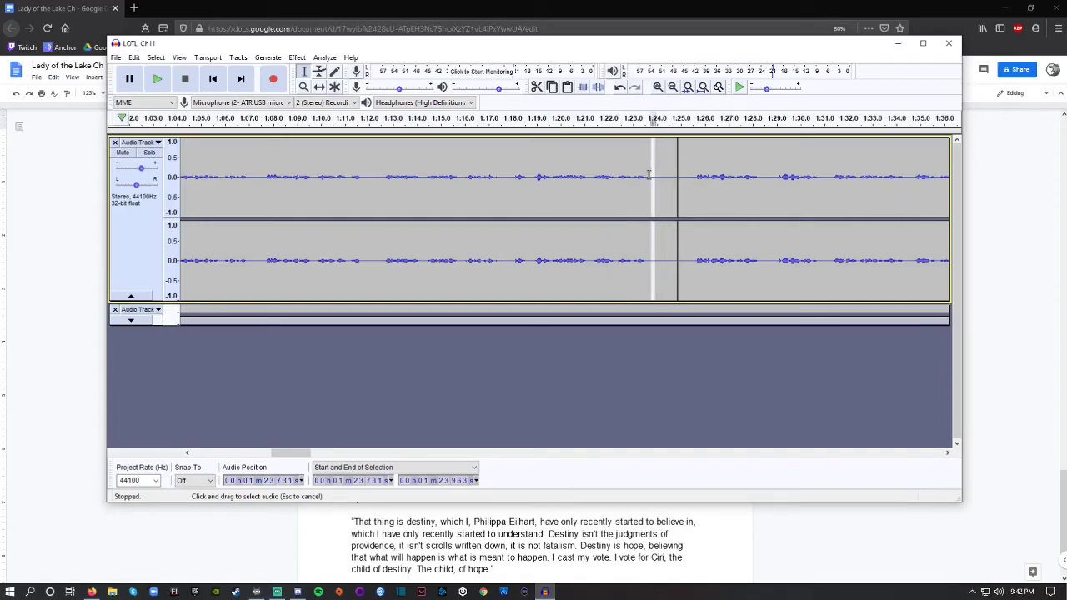
{"action": "key", "text": "Delete"}
{"action": "key", "text": "space"}
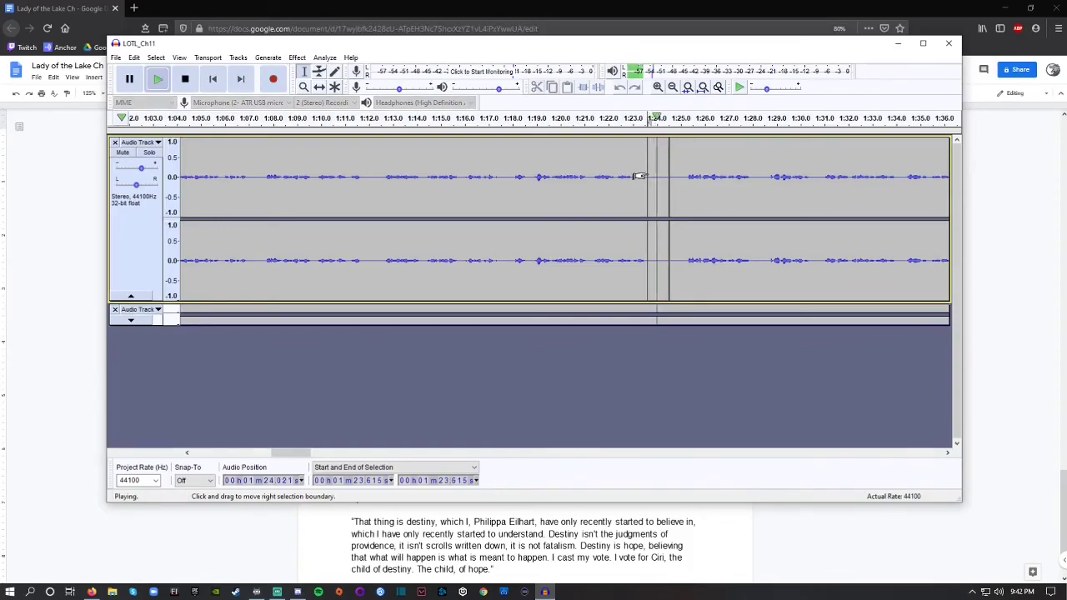
{"action": "key", "text": "space"}
Step: Delete about 0.5 seconds of silence just after the clip boundary near 1:24.5 and replay from about 1:22.7
{"action": "left_click_drag", "start_coordinate": [684, 175], "coordinate": [672, 175]}
{"action": "key", "text": "Delete"}
{"action": "left_click", "coordinate": [627, 175]}
{"action": "key", "text": "space"}
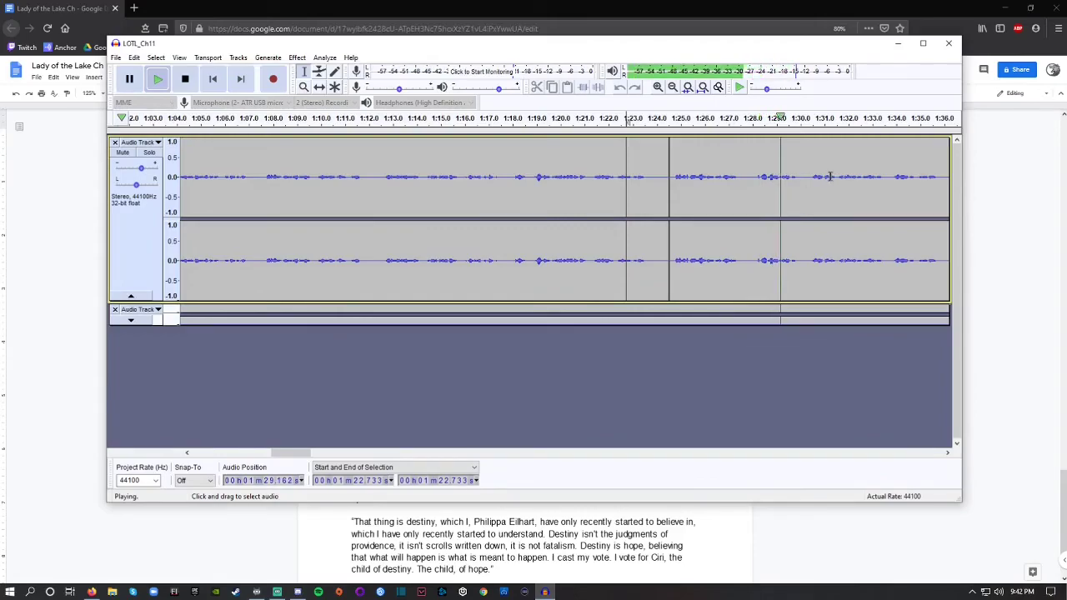
Step: Play on from about 1:35.5, delete about 0.56 seconds of the pause ending at 1:43, and replay the join
{"action": "left_click", "coordinate": [931, 159]}
{"action": "key", "text": "space"}
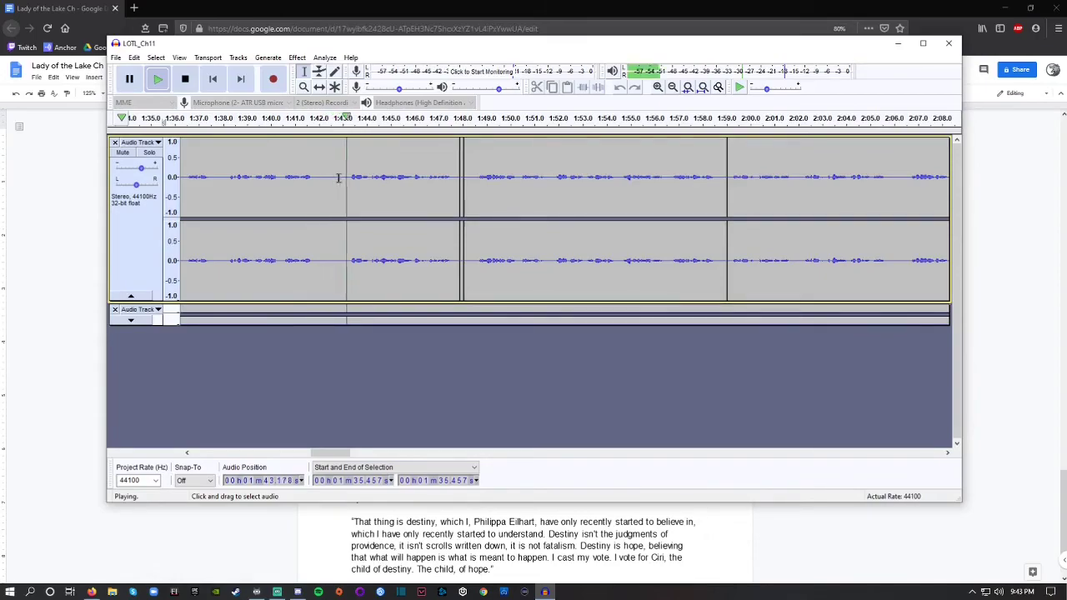
{"action": "key", "text": "space"}
{"action": "left_click_drag", "start_coordinate": [342, 177], "coordinate": [319, 175]}
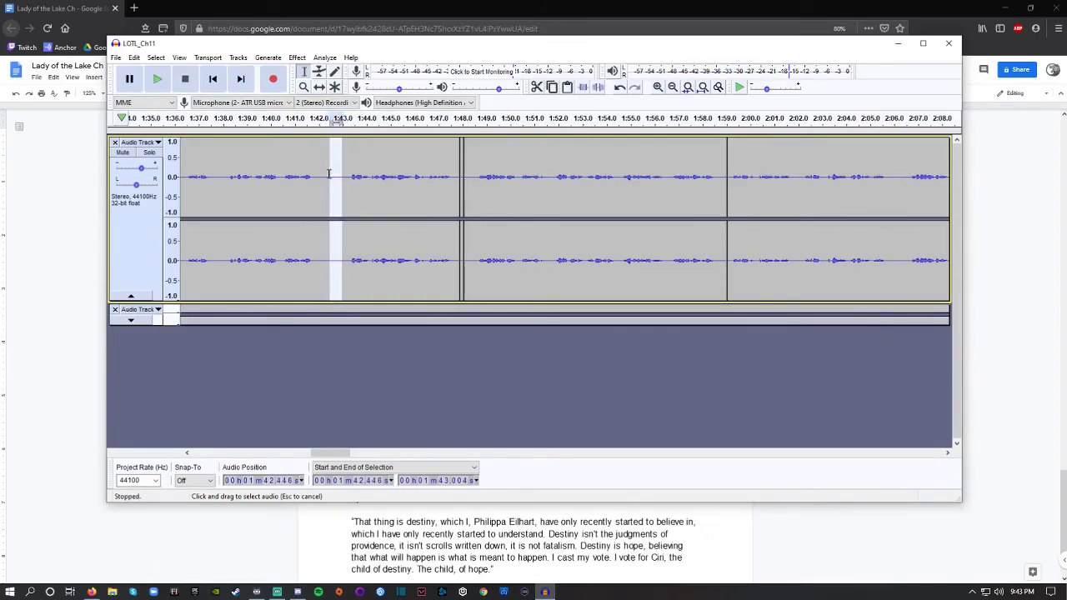
{"action": "key", "text": "Delete"}
{"action": "left_click", "coordinate": [296, 171]}
{"action": "key", "text": "space"}
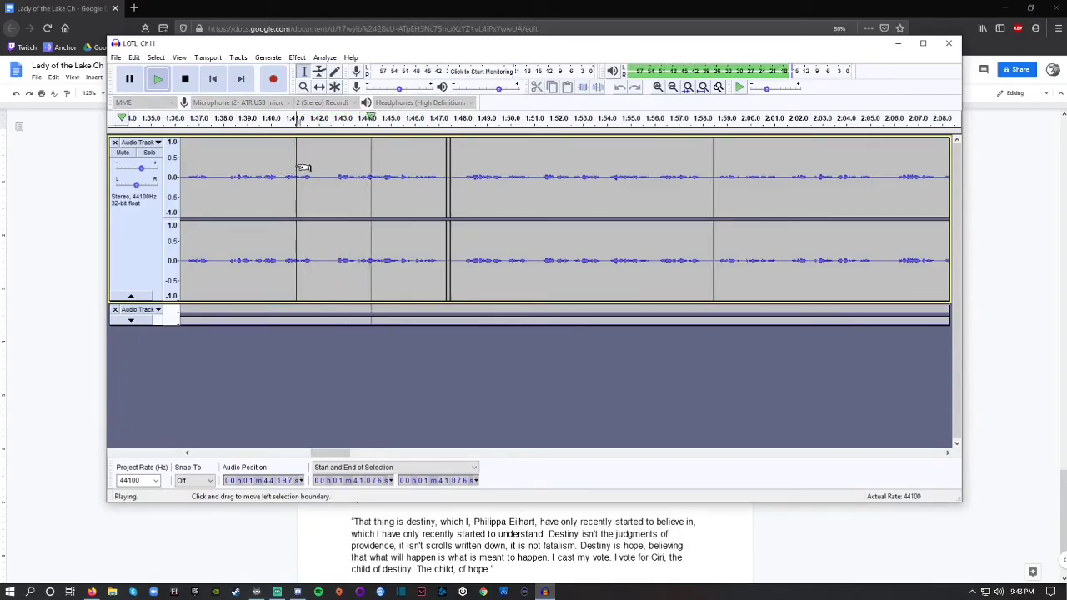
{"action": "key", "text": "space"}
{"action": "left_click", "coordinate": [312, 168]}
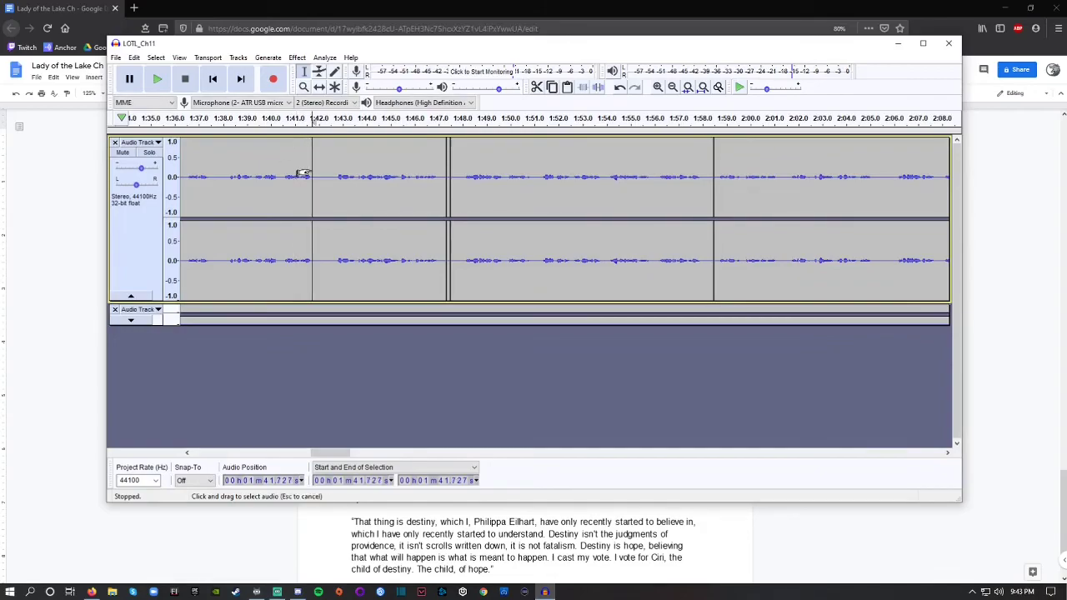
{"action": "left_click", "coordinate": [301, 171]}
{"action": "key", "text": "space"}
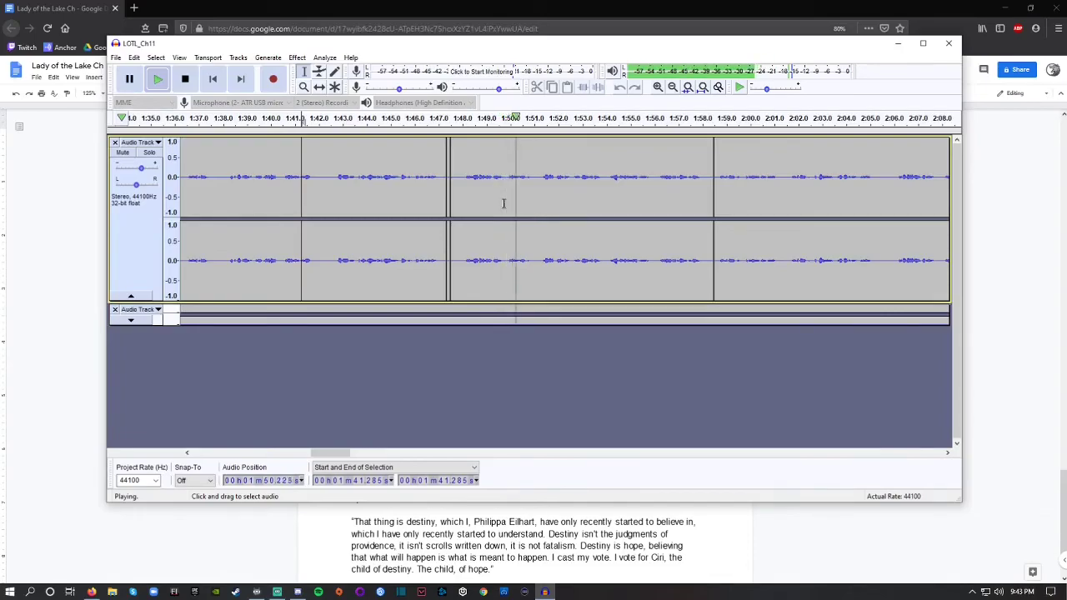
Step: Replay the phrase after the clip boundary near 1:47.5, starting from about 1:48.7, 1:48.0 and 1:47.8
{"action": "key", "text": "space"}
{"action": "left_click", "coordinate": [478, 167]}
{"action": "key", "text": "space"}
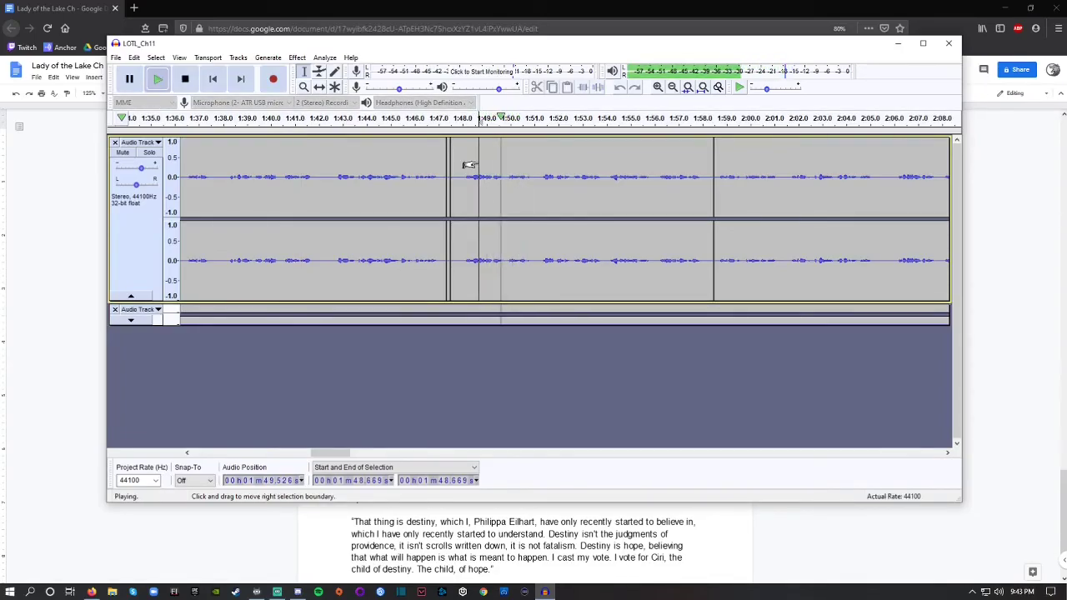
{"action": "key", "text": "space"}
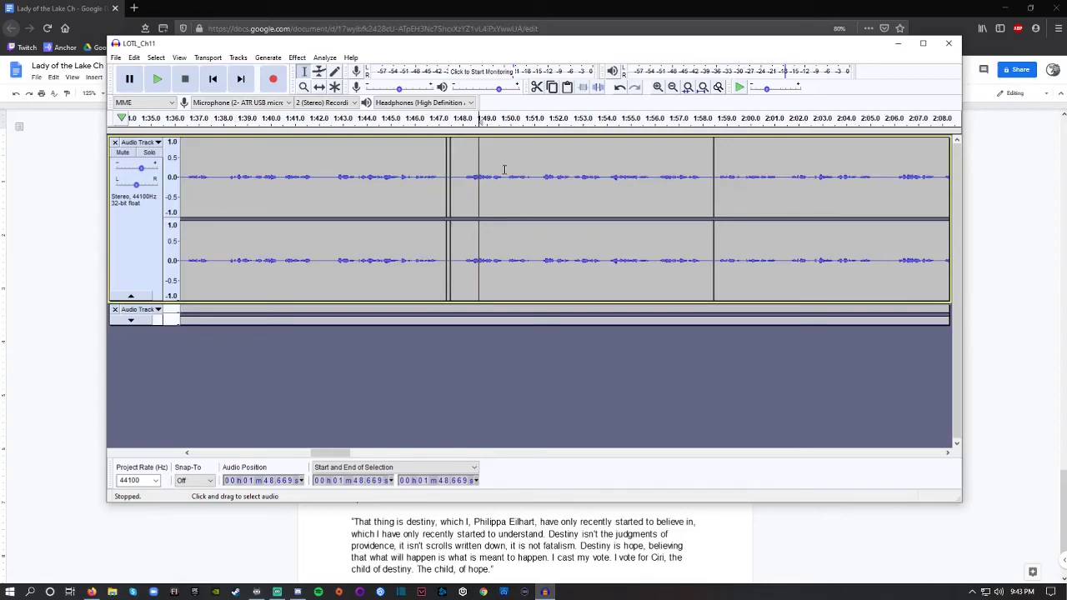
{"action": "left_click", "coordinate": [464, 165]}
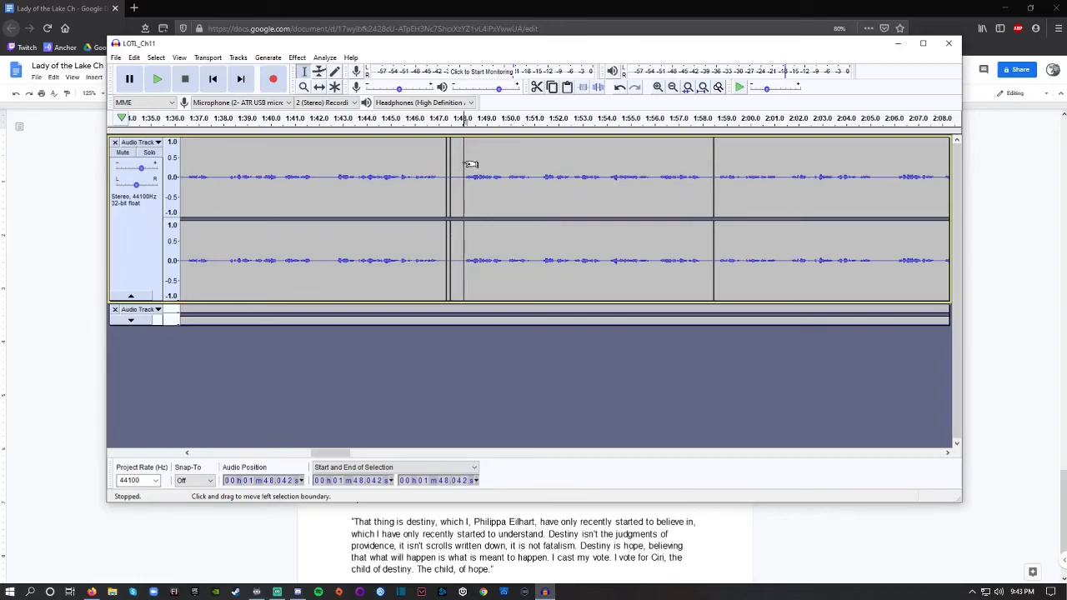
{"action": "key", "text": "space"}
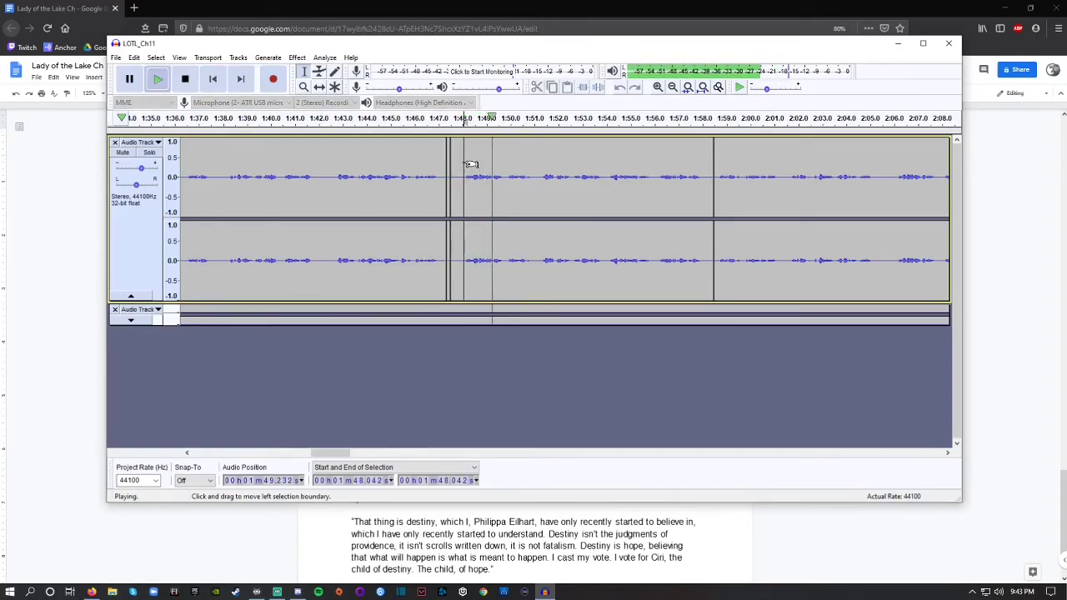
{"action": "key", "text": "space"}
{"action": "left_click", "coordinate": [458, 164]}
{"action": "key", "text": "space"}
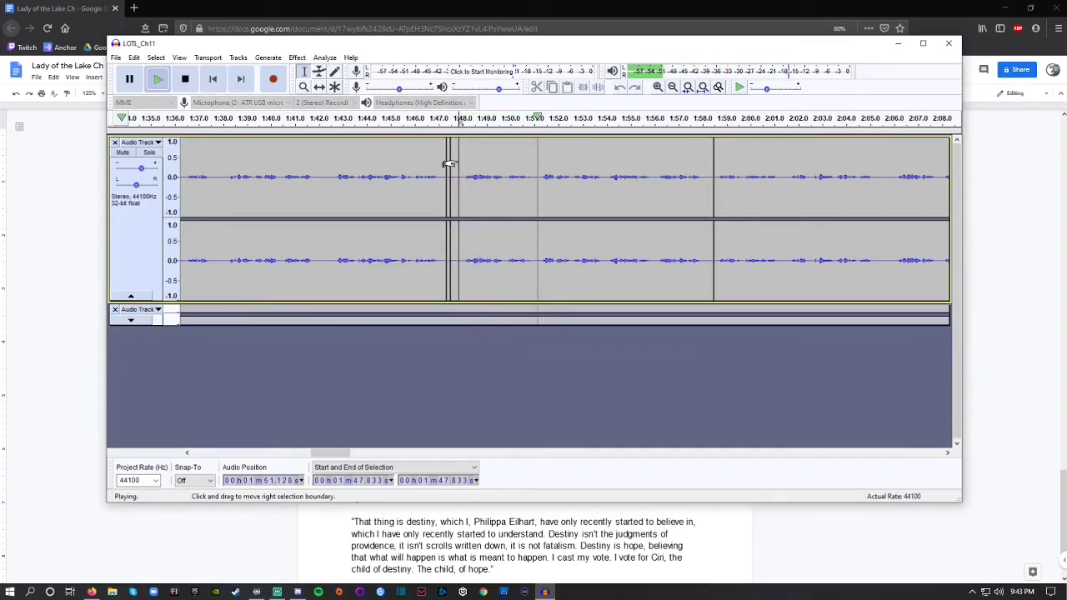
{"action": "key", "text": "space"}
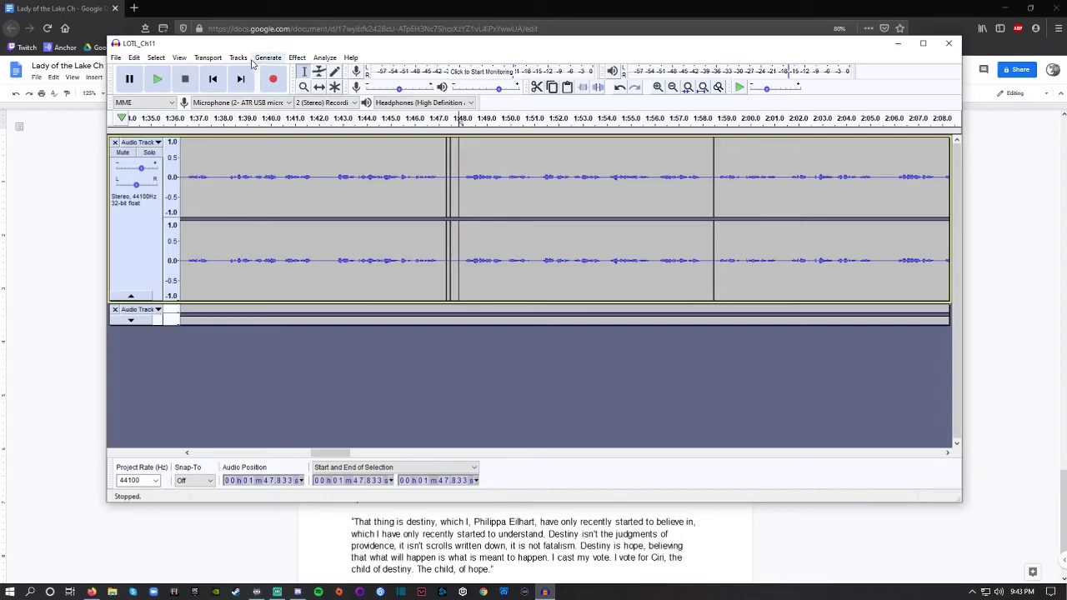
Step: Check the collapsed second audio track, collapse it again, and add a new stereo track beneath it
{"action": "left_click", "coordinate": [139, 324]}
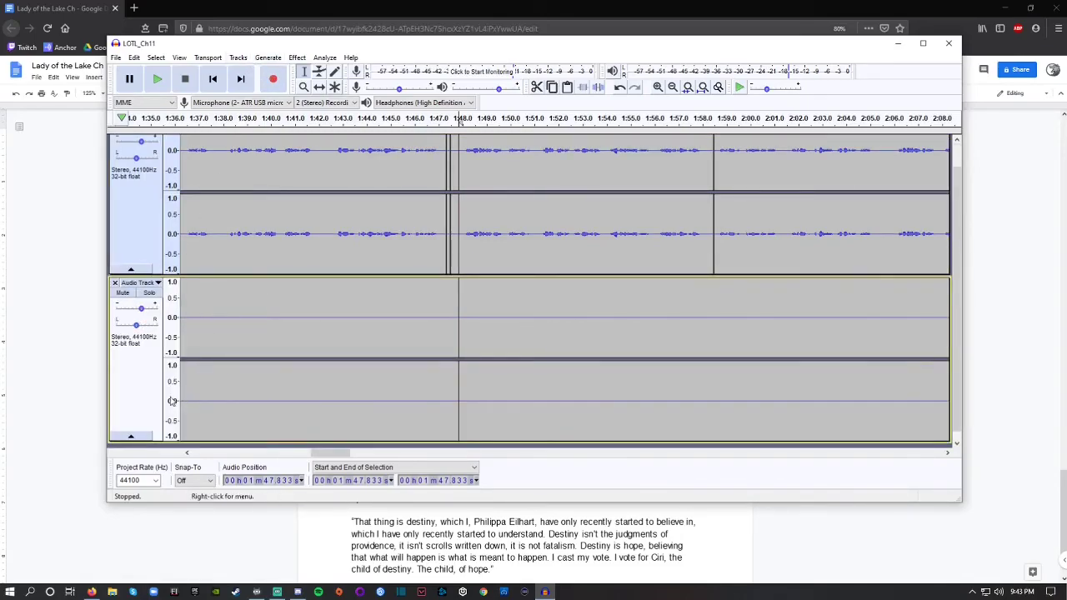
{"action": "left_click", "coordinate": [131, 436]}
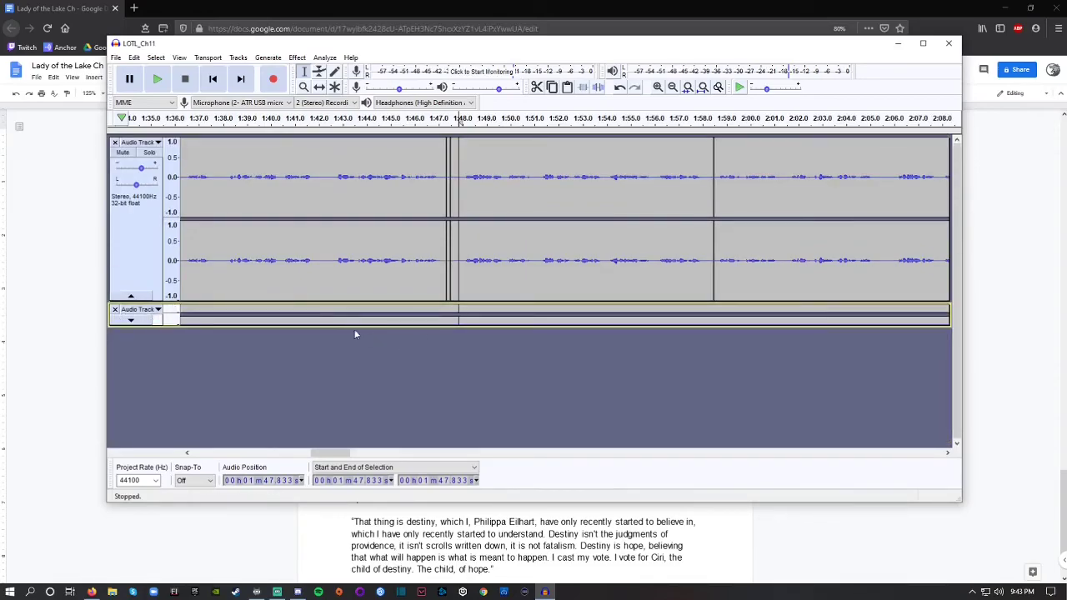
{"action": "left_click", "coordinate": [237, 57]}
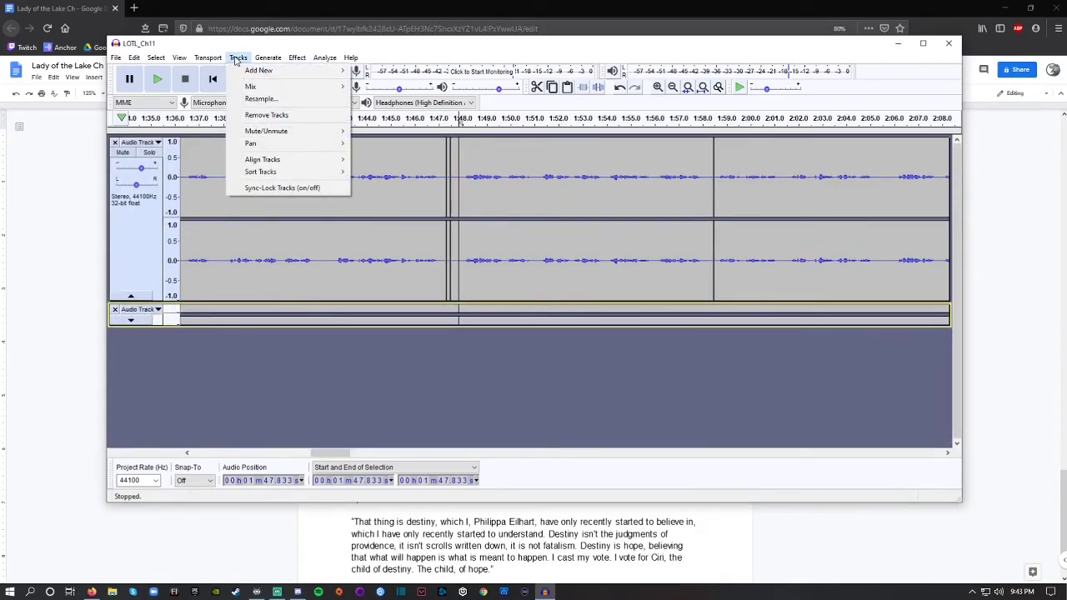
{"action": "mouse_move", "coordinate": [280, 73]}
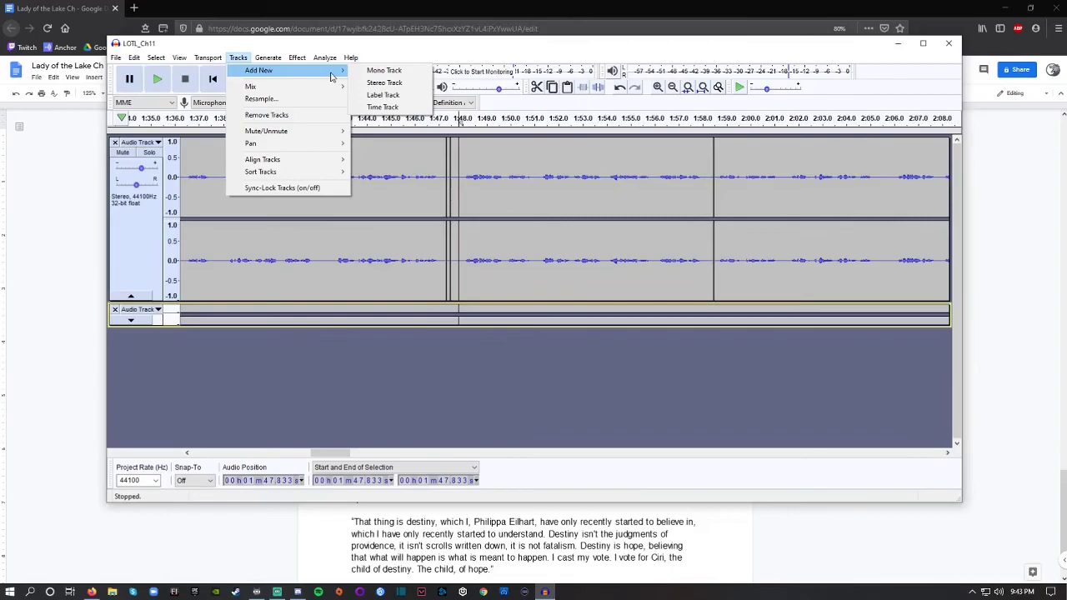
{"action": "left_click", "coordinate": [383, 82]}
{"action": "scroll", "coordinate": [487, 235], "scroll_direction": "up", "scroll_amount": 2}
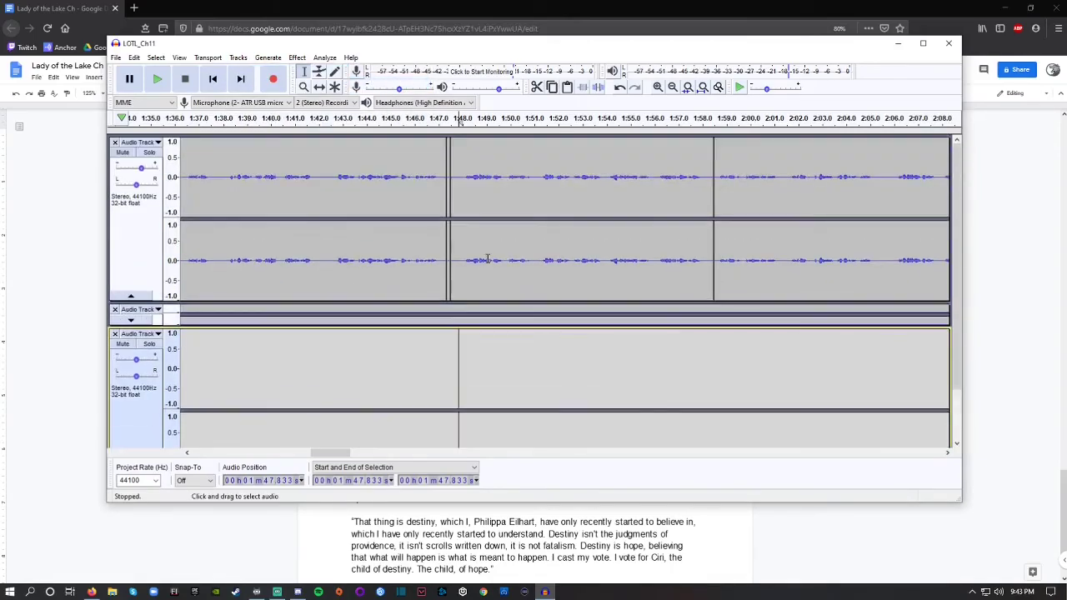
Step: Play the narration phrase from about 1:47.9 and delete about 3.2 seconds of it, starting just after the clip boundary
{"action": "left_click", "coordinate": [460, 163]}
{"action": "key", "text": "space"}
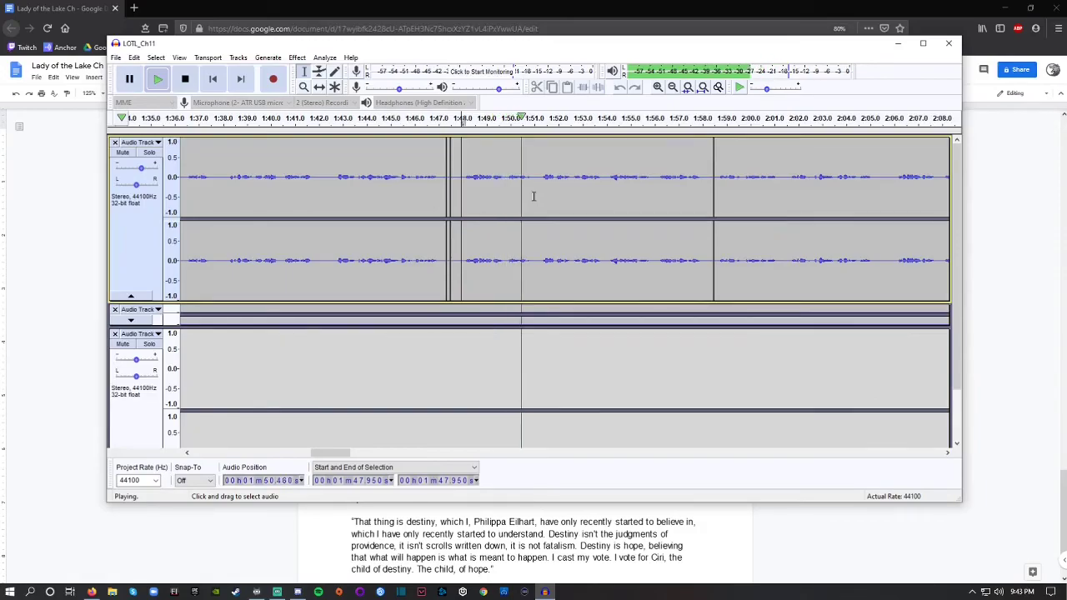
{"action": "key", "text": "space"}
{"action": "left_click_drag", "start_coordinate": [535, 189], "coordinate": [456, 185]}
{"action": "key", "text": "Delete"}
Step: Record a short take of about 2 seconds on the new stereo track from about 1:47.9, and mute the narration track
{"action": "left_click", "coordinate": [460, 341]}
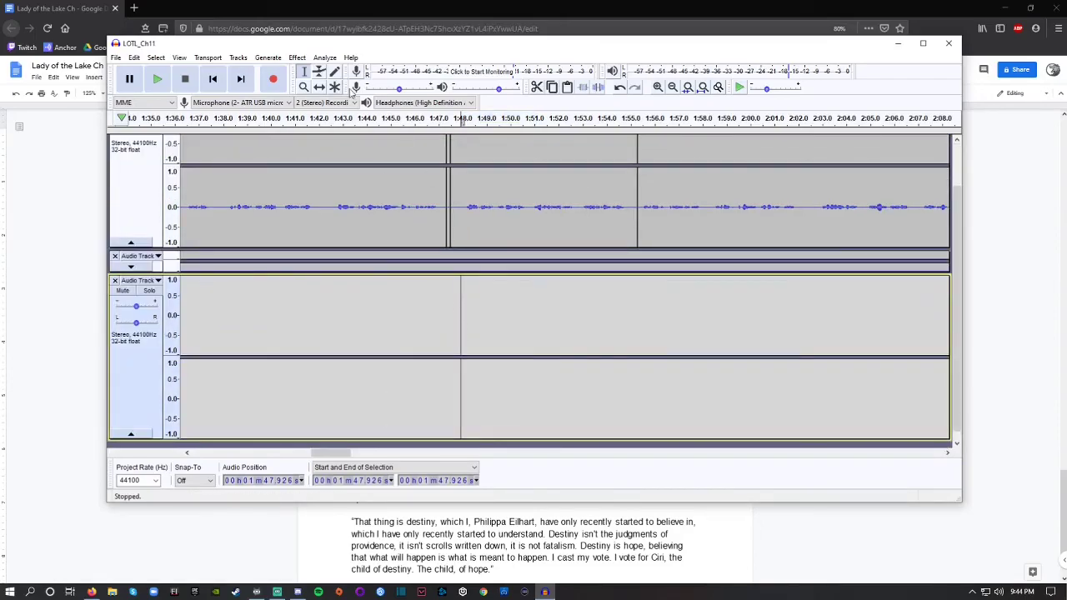
{"action": "left_click", "coordinate": [275, 79]}
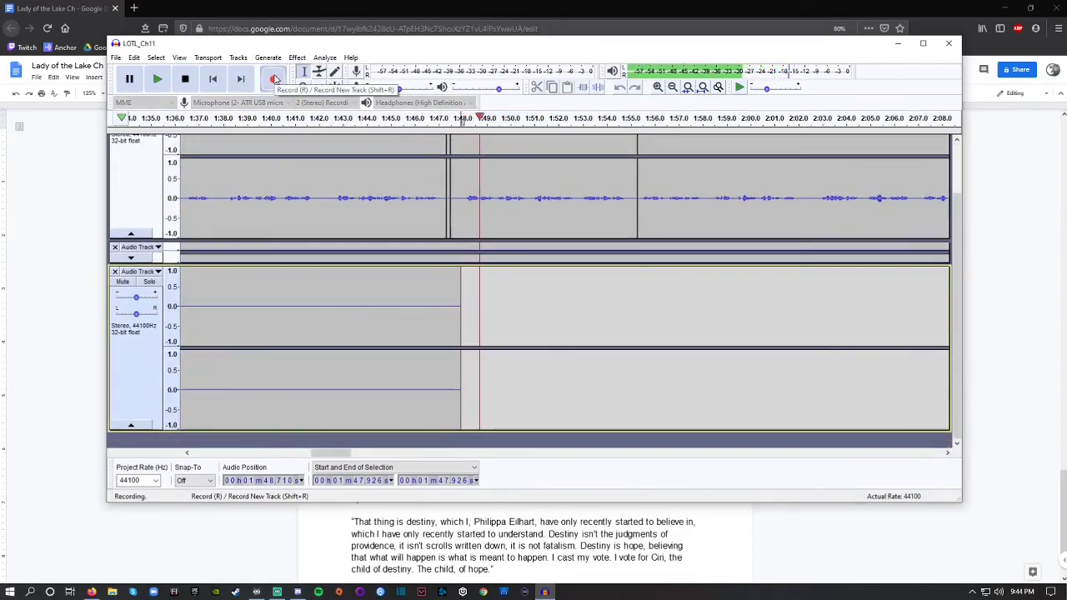
{"action": "left_click", "coordinate": [186, 80]}
{"action": "scroll", "coordinate": [467, 271], "scroll_direction": "up", "scroll_amount": 2}
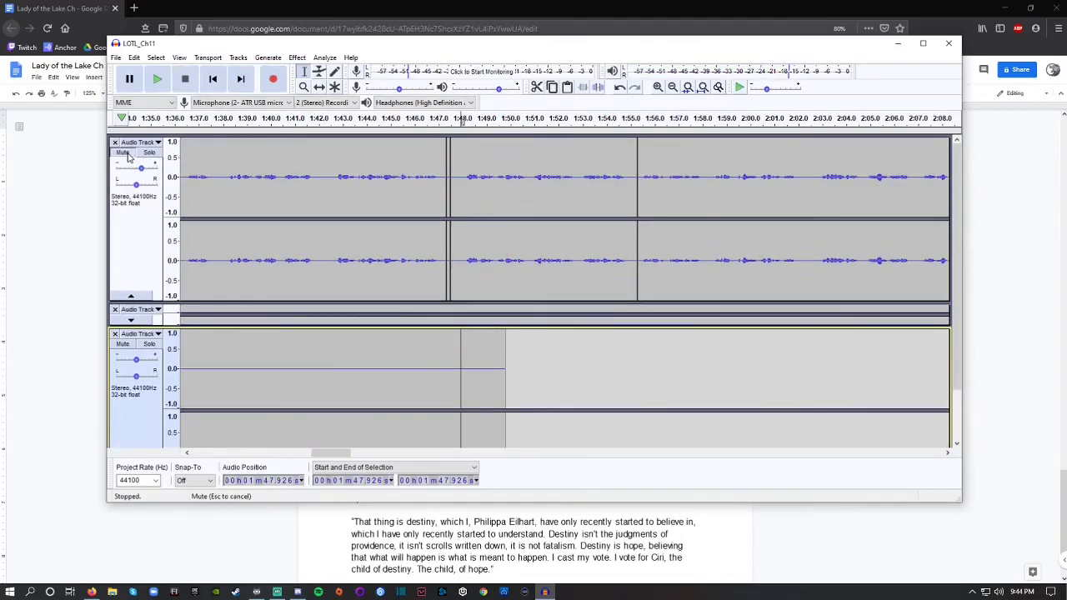
{"action": "left_click", "coordinate": [125, 153]}
Step: Insert 5.139 seconds of generated silence in the narration track at about 1:47.9
{"action": "left_click", "coordinate": [459, 170]}
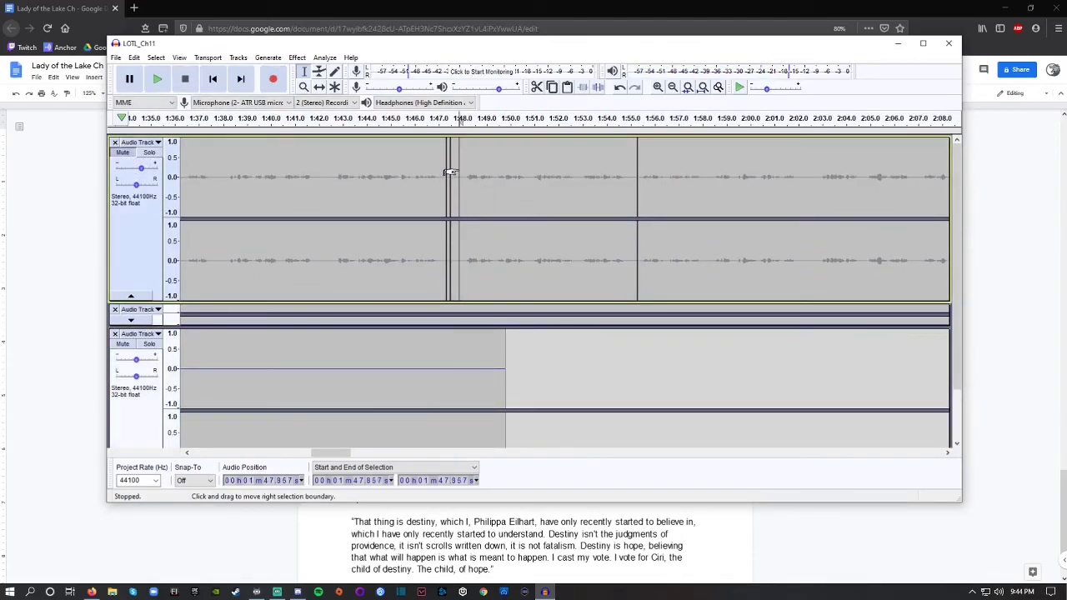
{"action": "left_click", "coordinate": [239, 58]}
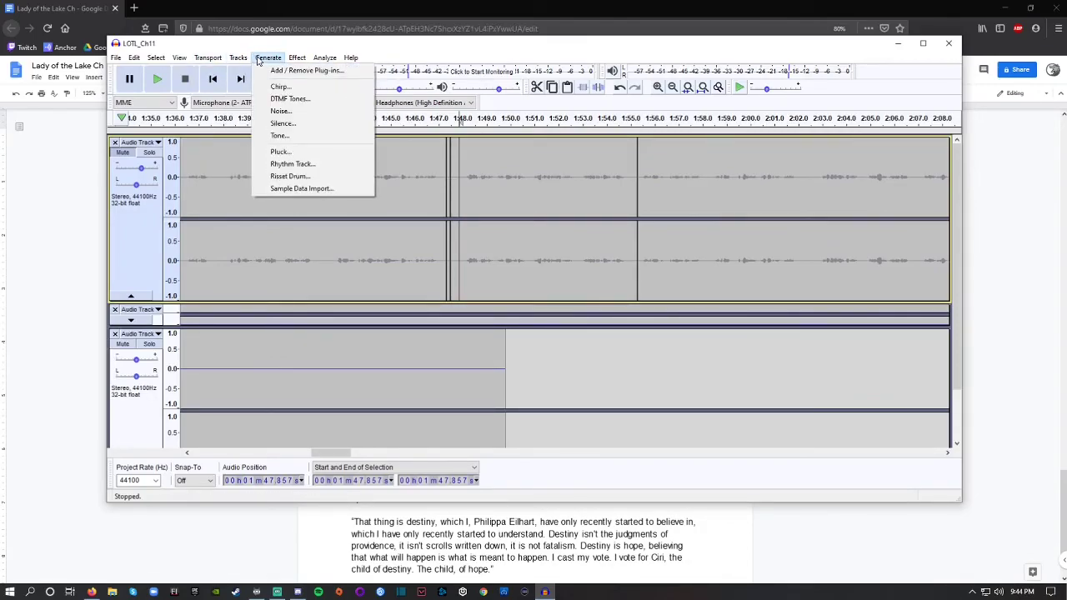
{"action": "left_click", "coordinate": [289, 124]}
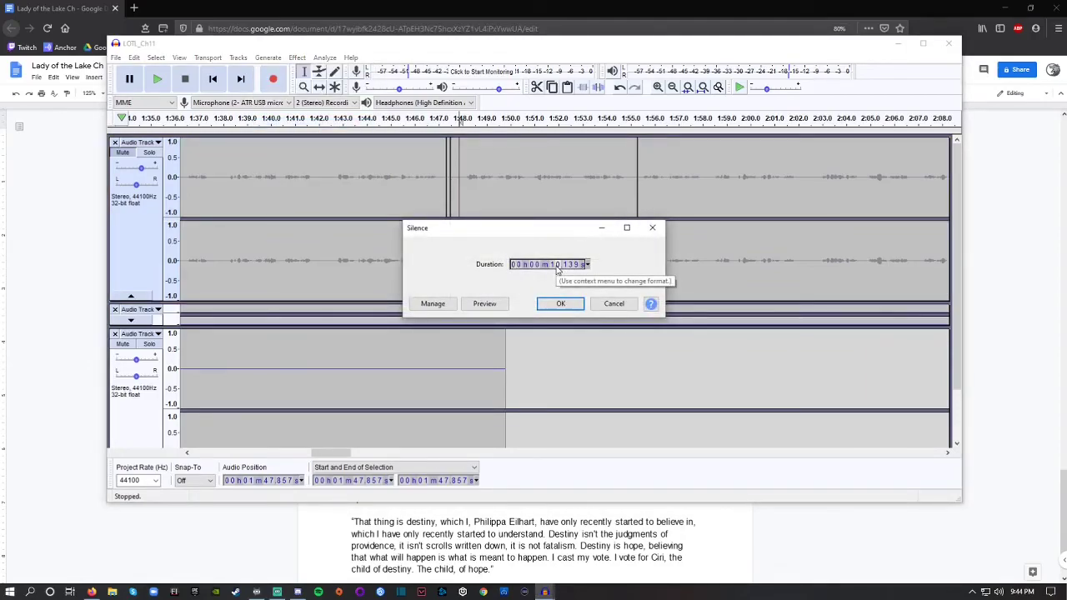
{"action": "left_click", "coordinate": [557, 304]}
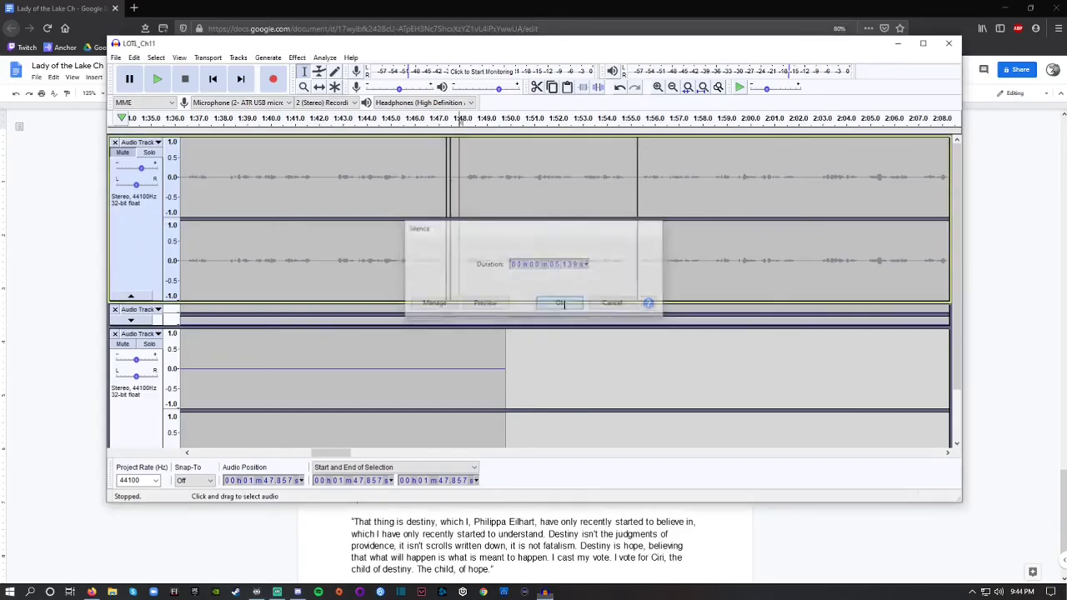
Step: Record the replacement phrase on the new stereo track, from about 1:49.8 to about 1:54.2
{"action": "left_click", "coordinate": [463, 346]}
{"action": "scroll", "coordinate": [449, 234], "scroll_direction": "down", "scroll_amount": 1}
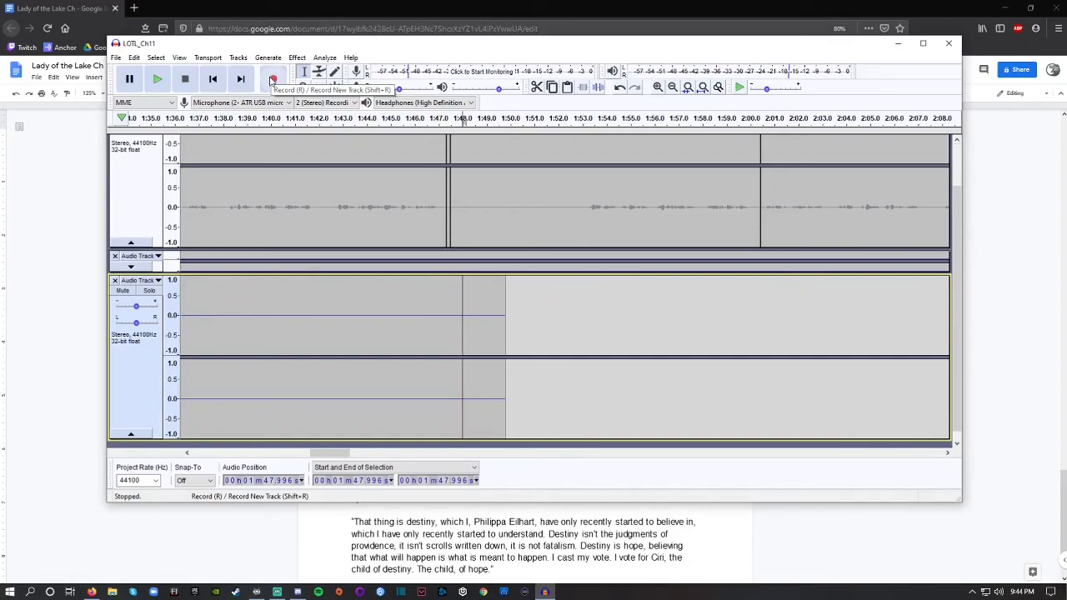
{"action": "left_click", "coordinate": [274, 81]}
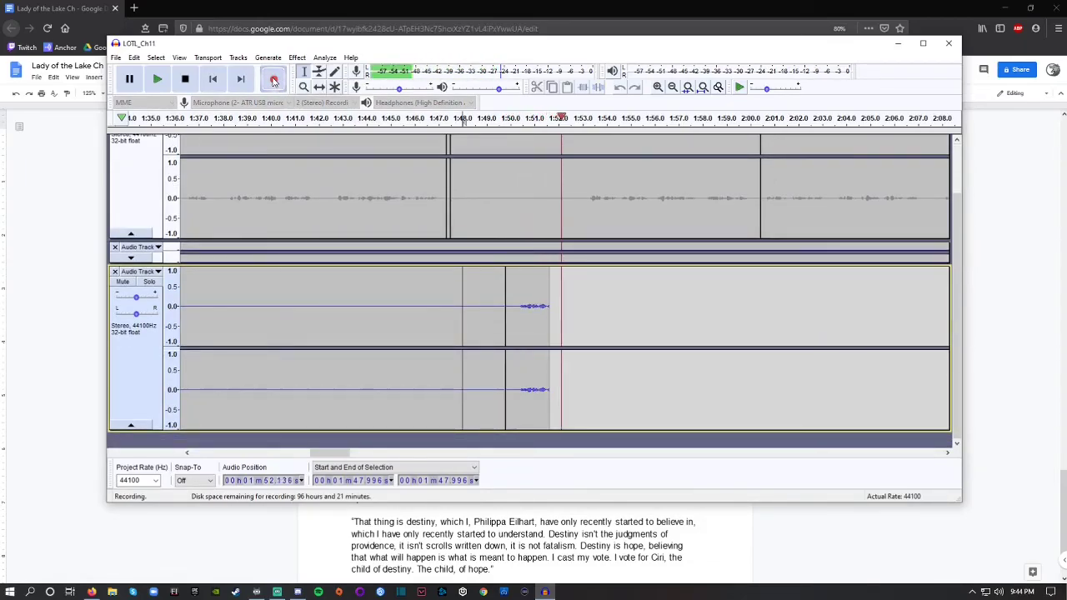
{"action": "key", "text": "space"}
{"action": "scroll", "coordinate": [470, 237], "scroll_direction": "up", "scroll_amount": 1}
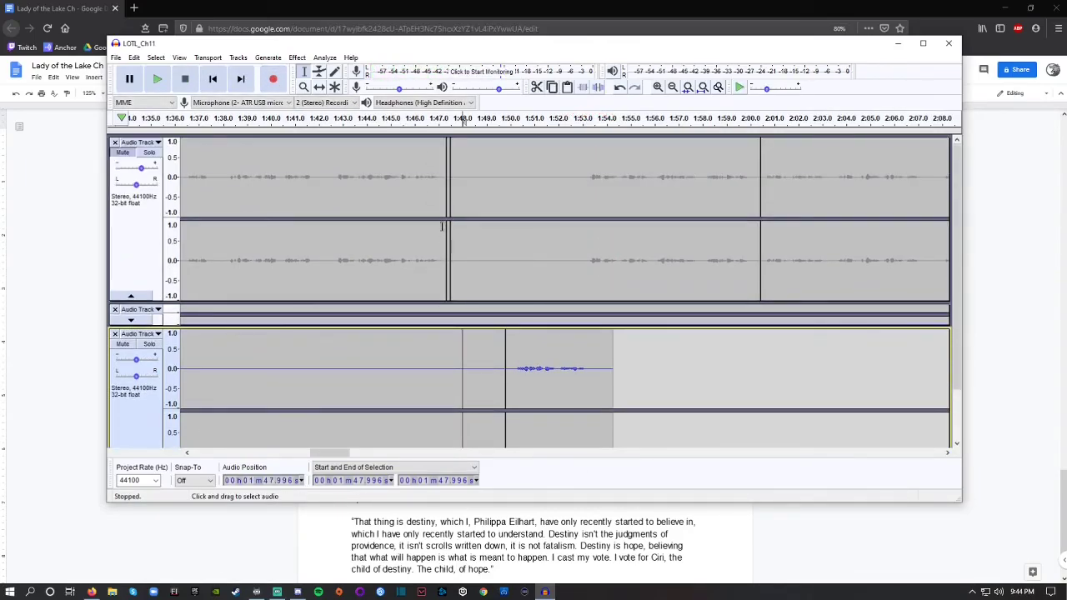
Step: Delete about 1.7 seconds of silence before the re-recorded phrase, from about 1:48.25 to 1:50.0 on the new track
{"action": "left_click_drag", "start_coordinate": [507, 346], "coordinate": [470, 344]}
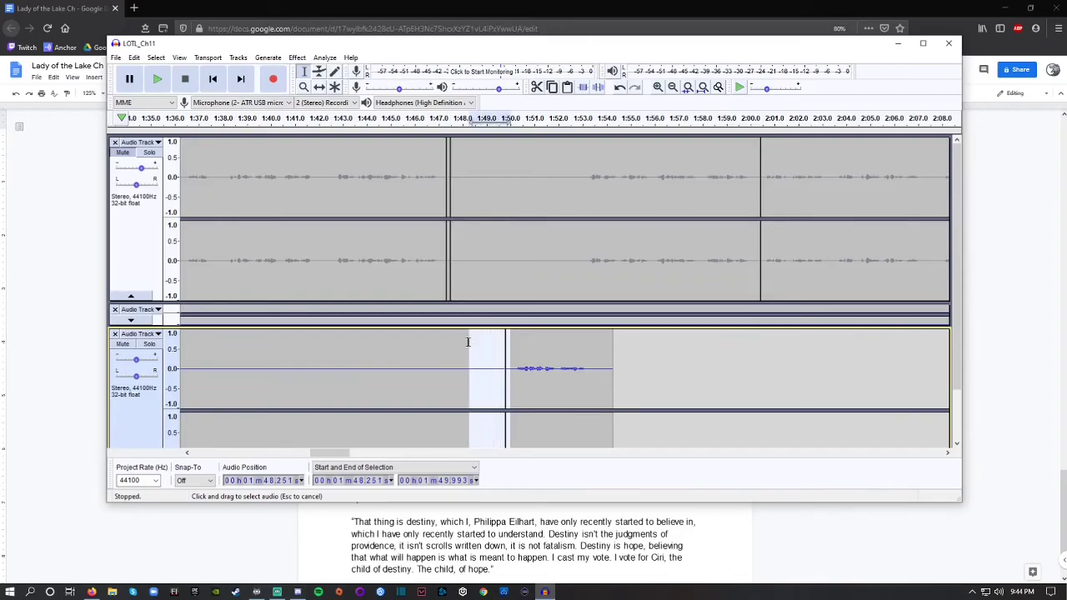
{"action": "scroll", "coordinate": [471, 342], "scroll_direction": "down", "scroll_amount": 1}
{"action": "key", "text": "Delete"}
{"action": "scroll", "coordinate": [472, 342], "scroll_direction": "up", "scroll_amount": 1}
Step: Unmute the narration track and play both tracks together from about 1:46.0
{"action": "left_click", "coordinate": [424, 187]}
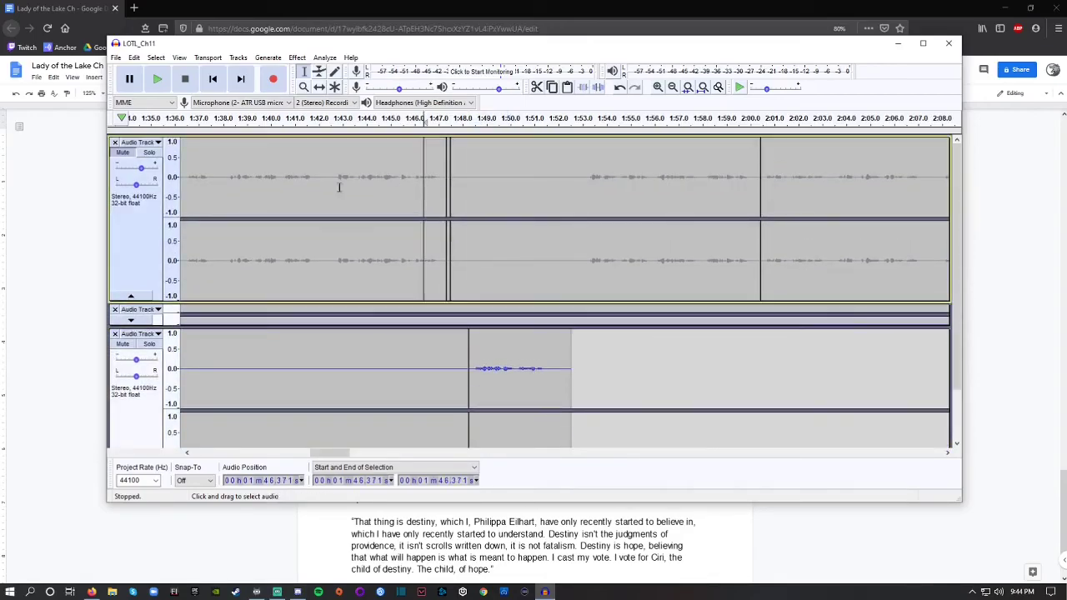
{"action": "left_click", "coordinate": [413, 175]}
{"action": "key", "text": "space"}
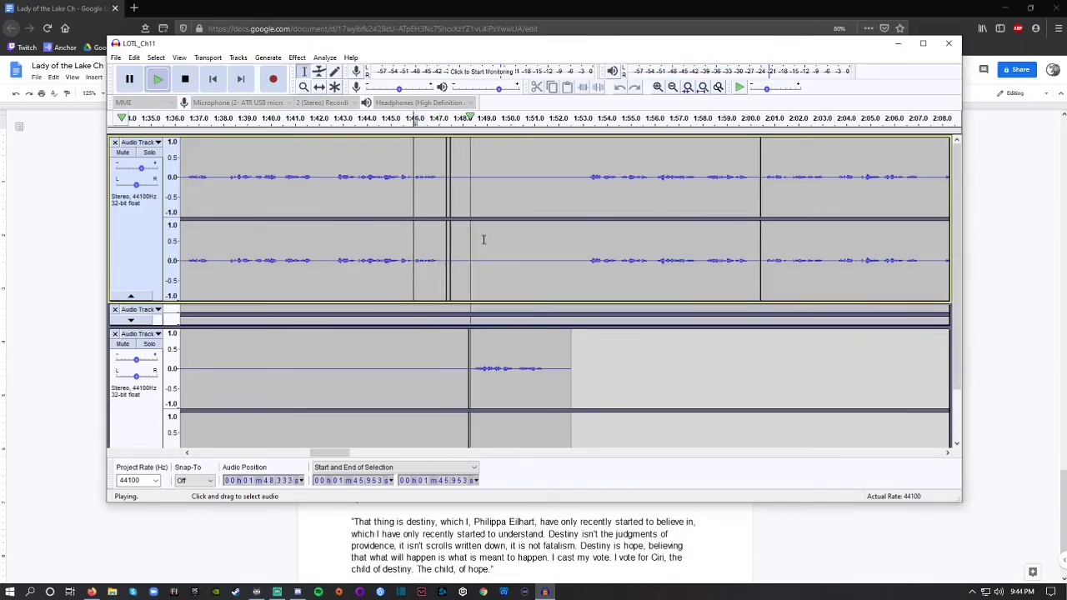
{"action": "key", "text": "space"}
Step: Delete about 0.6 seconds of silence before the re-recorded phrase, starting at about 1:47.7, and replay from about 1:46.1
{"action": "left_click_drag", "start_coordinate": [469, 269], "coordinate": [463, 267]}
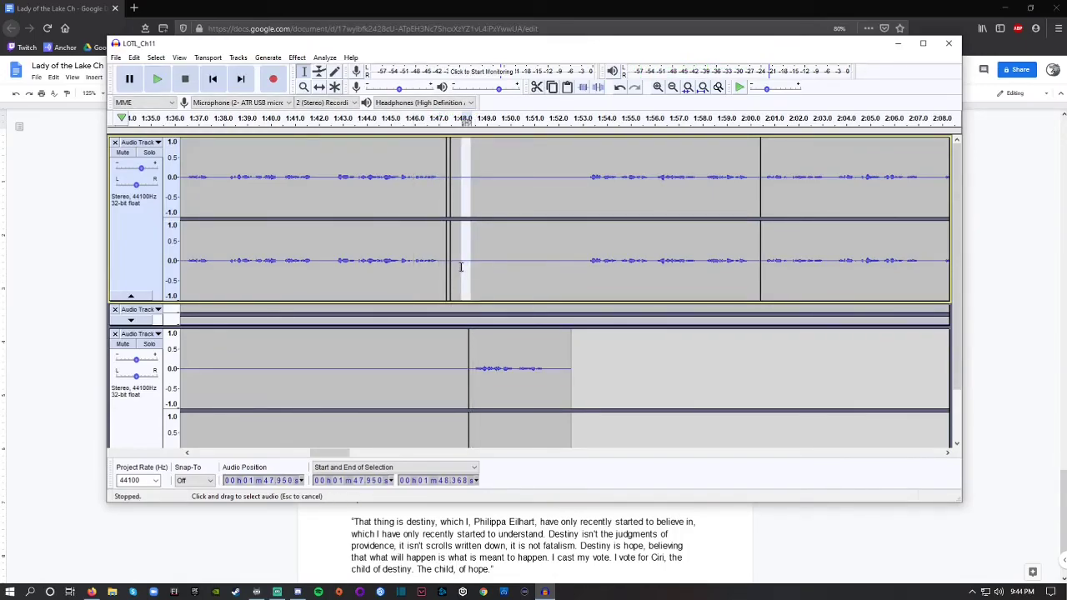
{"action": "left_click", "coordinate": [465, 359]}
{"action": "scroll", "coordinate": [469, 346], "scroll_direction": "down", "scroll_amount": 1}
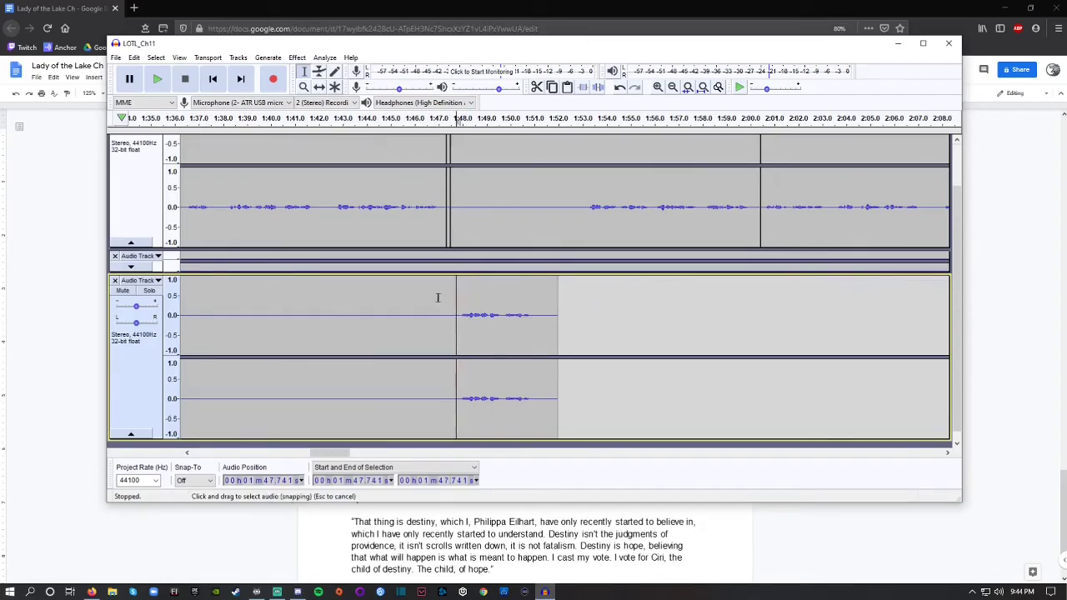
{"action": "scroll", "coordinate": [441, 300], "scroll_direction": "up", "scroll_amount": 1}
{"action": "left_click", "coordinate": [434, 199]}
{"action": "key", "text": "space"}
{"action": "left_click", "coordinate": [419, 196]}
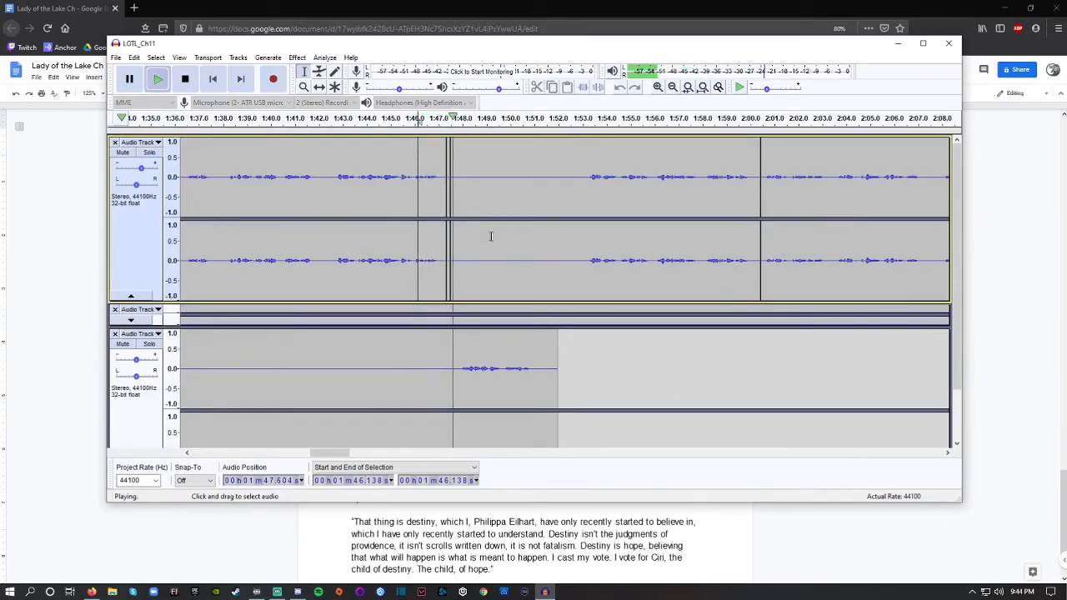
{"action": "key", "text": "space"}
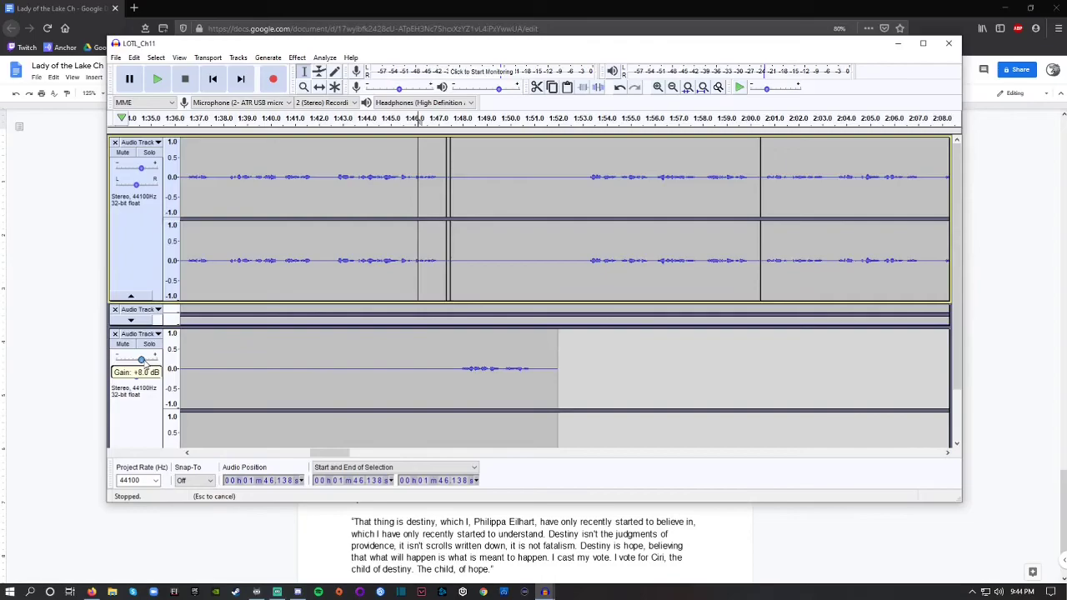
Step: Raise the new track's gain to +8.0 dB and play the re-recorded phrase from about 1:48.0
{"action": "left_click", "coordinate": [462, 196]}
{"action": "key", "text": "space"}
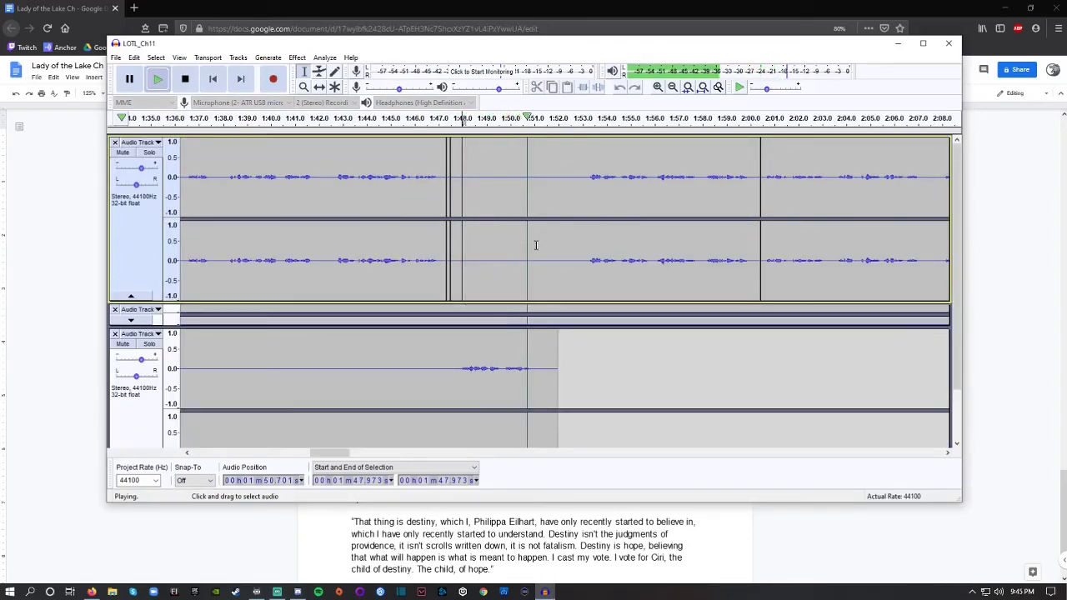
{"action": "key", "text": "space"}
Step: Delete about 1.8 seconds of silence between 1:51.5 and 1:53.2 in the narration track and replay from about 1:48.9
{"action": "left_click_drag", "start_coordinate": [587, 183], "coordinate": [545, 185]}
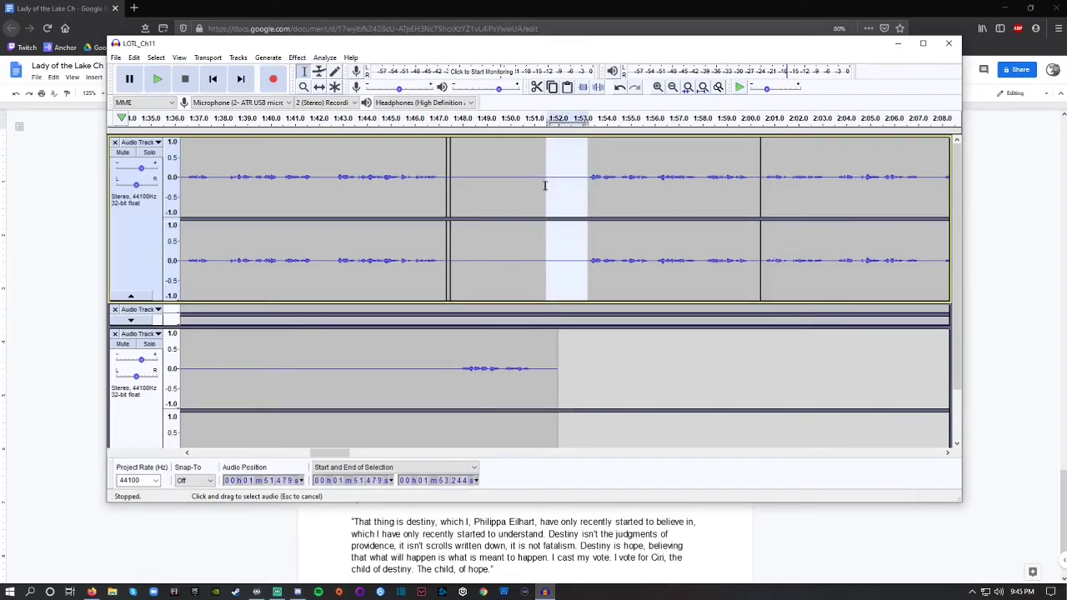
{"action": "key", "text": "Delete"}
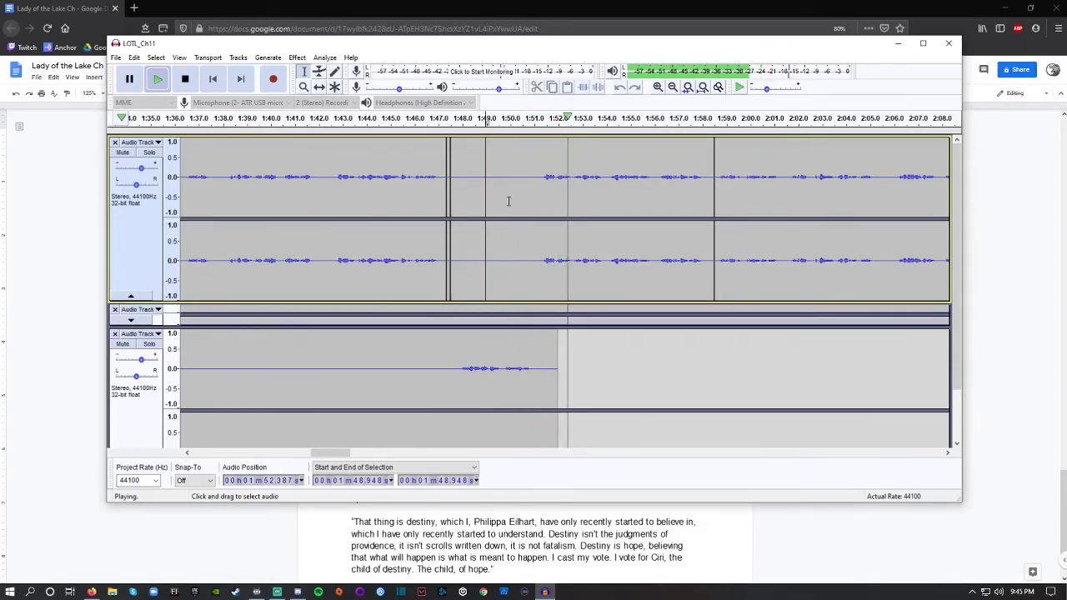
{"action": "key", "text": "space"}
{"action": "key", "text": "space"}
{"action": "key", "text": "space"}
Step: Audition the narration near 1:51.36 and replace the section from 1:51.372 to 1:51.464 with generated silence
{"action": "key", "text": "ctrl+1"}
{"action": "key", "text": "ctrl+1"}
{"action": "key", "text": "ctrl+1"}
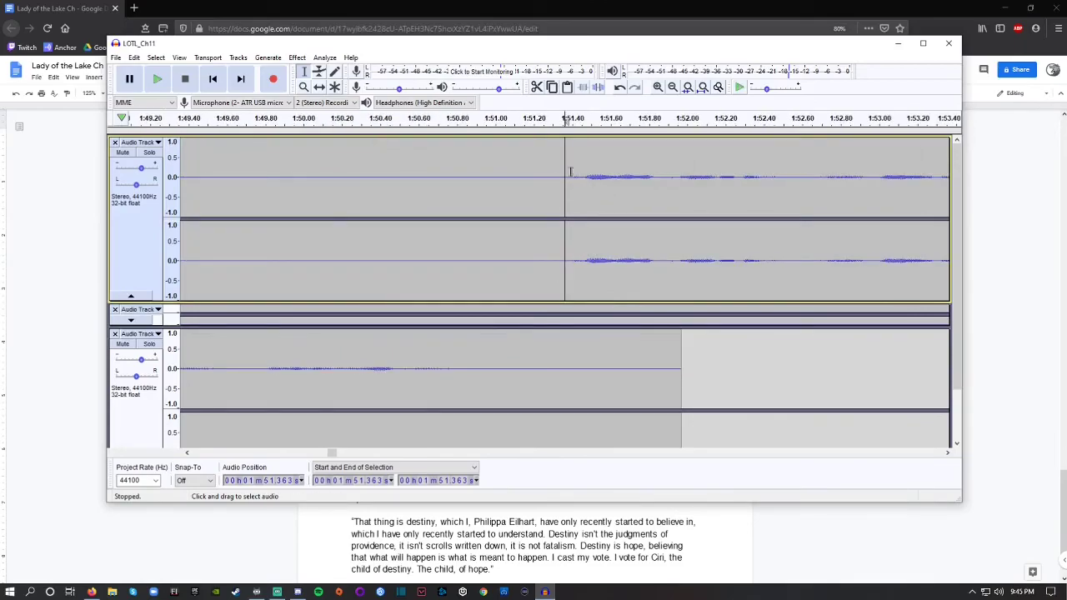
{"action": "key", "text": "space"}
{"action": "key", "text": "space"}
{"action": "key", "text": "space"}
{"action": "key", "text": "space"}
{"action": "left_click_drag", "start_coordinate": [576, 166], "coordinate": [557, 163]}
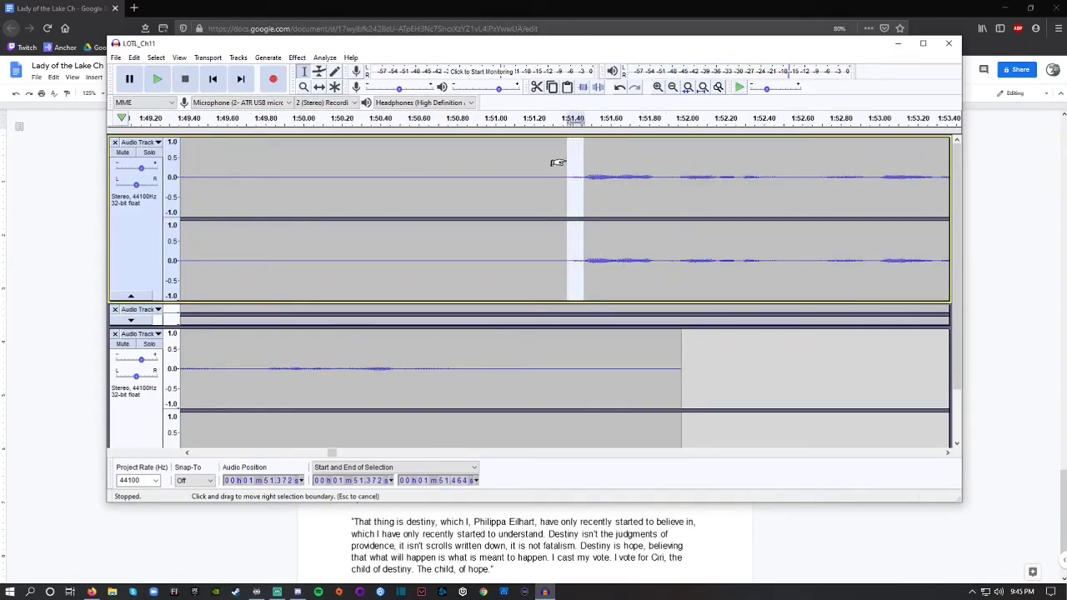
{"action": "left_click", "coordinate": [268, 56]}
{"action": "left_click", "coordinate": [288, 122]}
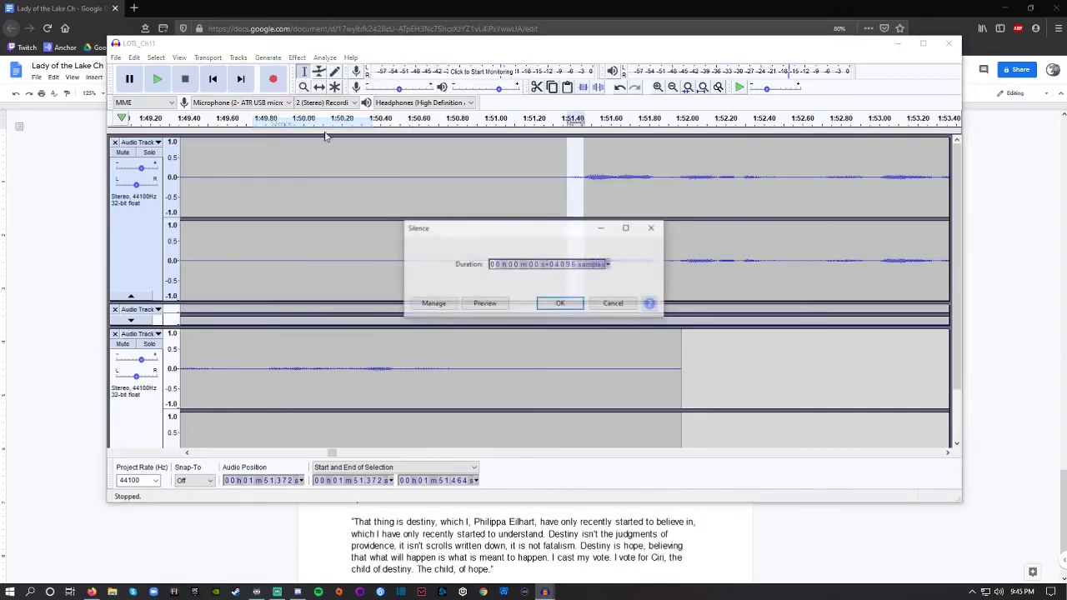
{"action": "left_click", "coordinate": [560, 304]}
Step: Replay the transition from the re-recorded phrase into the narration, starting from about 1:50.3 and 1:50.0
{"action": "key", "text": "ctrl+3"}
{"action": "key", "text": "ctrl+3"}
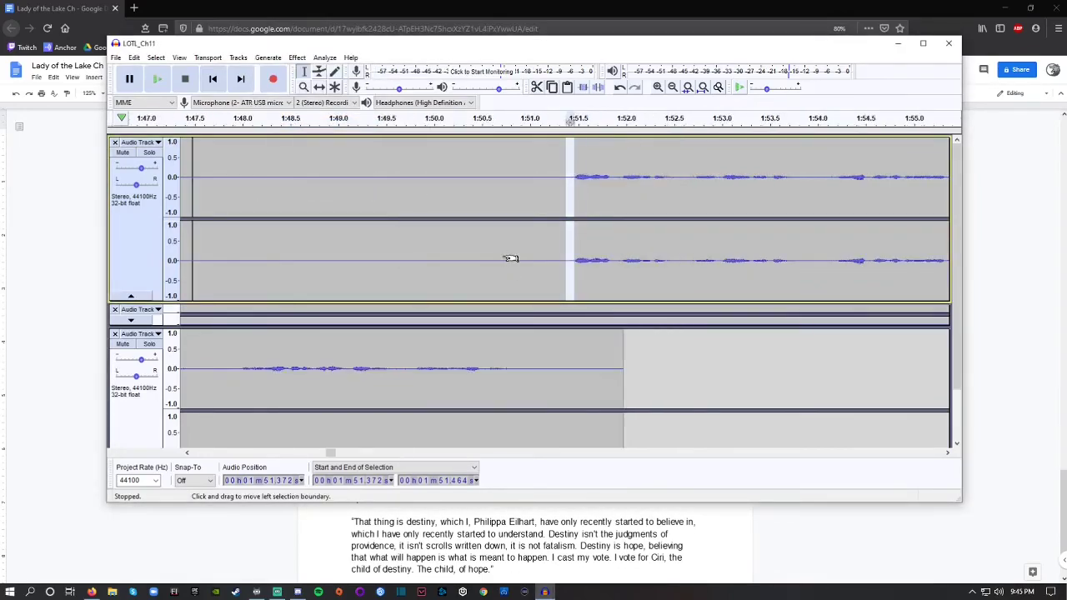
{"action": "key", "text": "space"}
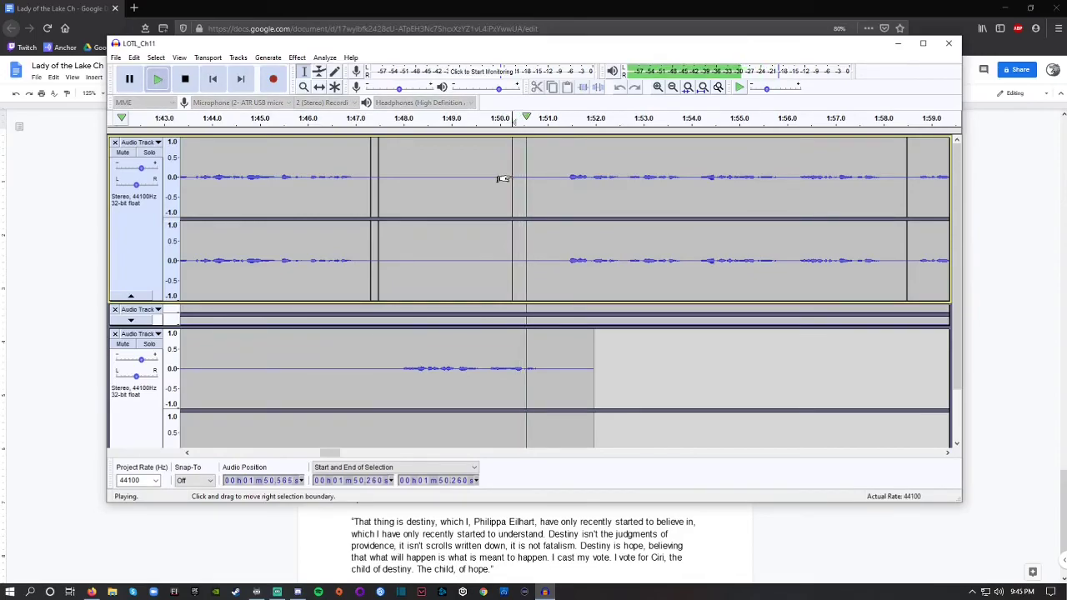
{"action": "key", "text": "space"}
{"action": "left_click", "coordinate": [499, 164]}
{"action": "key", "text": "space"}
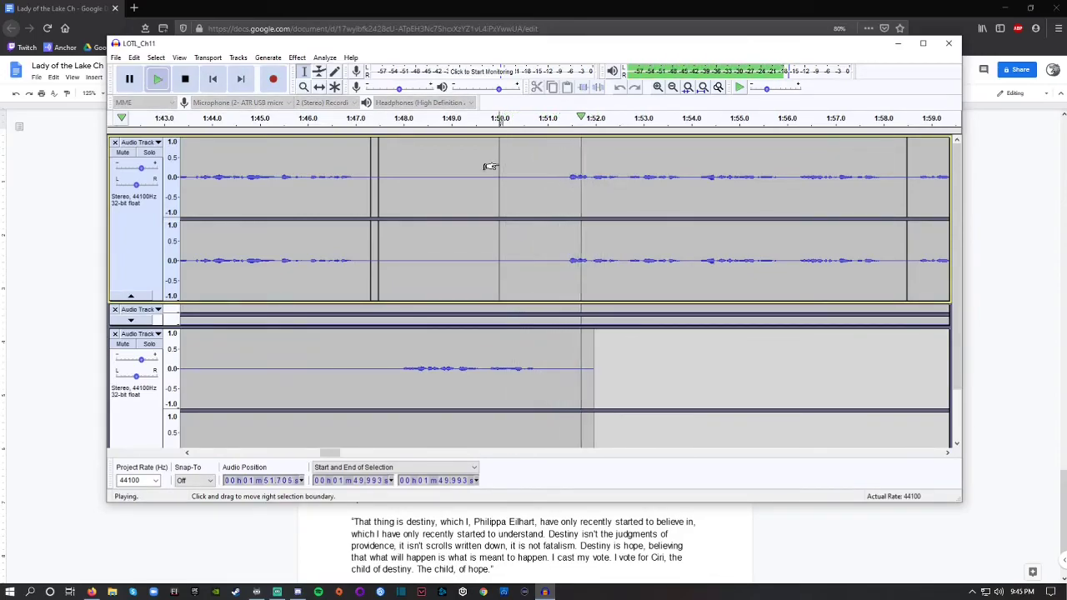
{"action": "key", "text": "space"}
Step: Audition the narration's re-entry after the re-recorded phrase, from 1:51.479 and from 1:51.035
{"action": "left_click", "coordinate": [571, 162]}
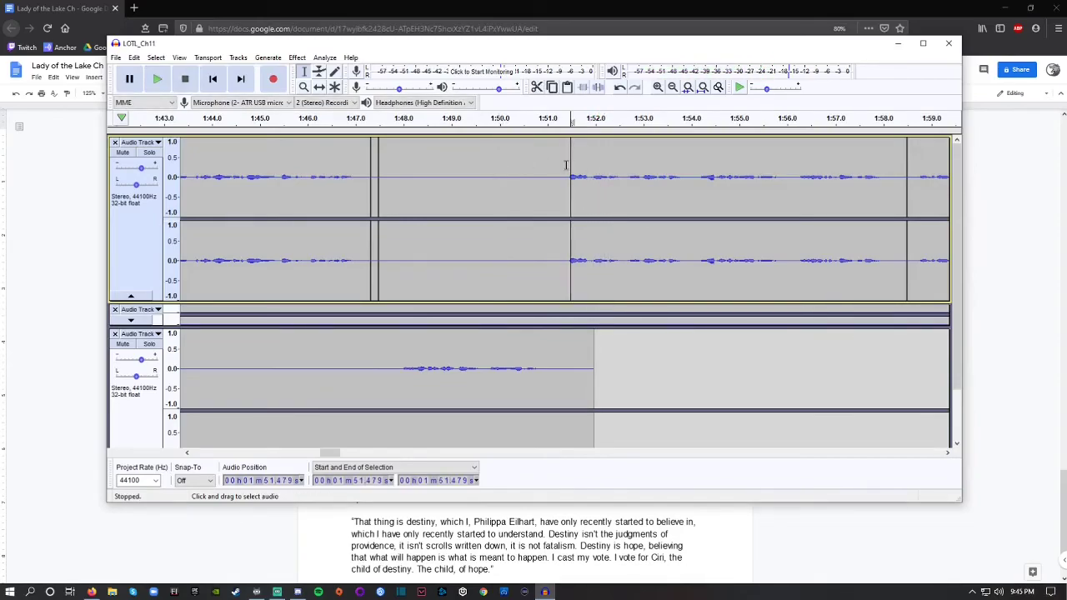
{"action": "key", "text": "ctrl+1"}
{"action": "key", "text": "ctrl+1"}
{"action": "key", "text": "space"}
{"action": "key", "text": "space"}
{"action": "left_click", "coordinate": [479, 167]}
{"action": "key", "text": "space"}
{"action": "key", "text": "space"}
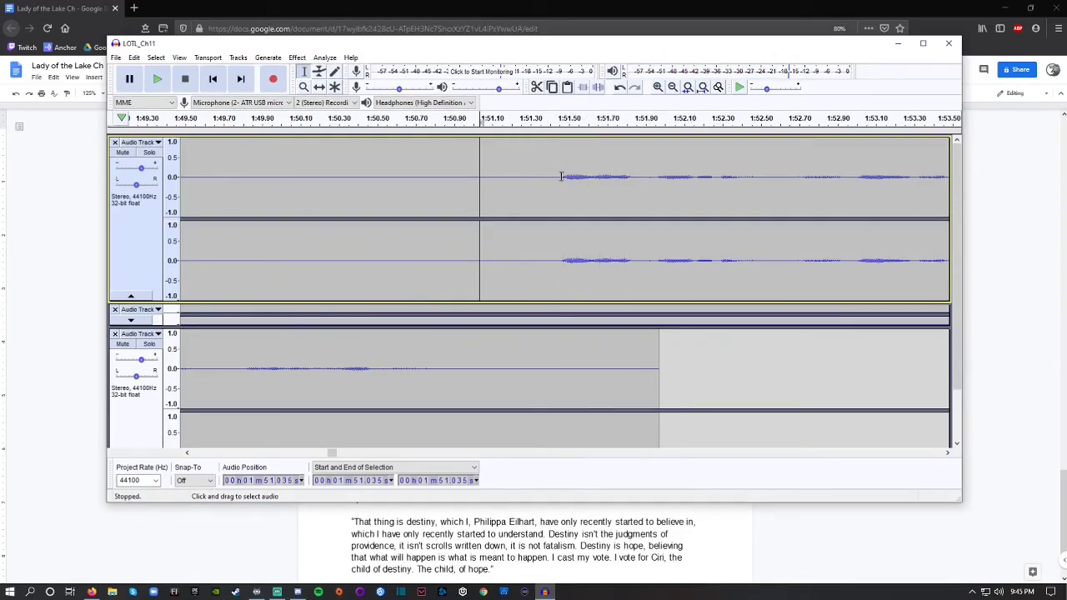
Step: Replace the narration from 1:50.704 to 1:51.464 with generated silence and replay from 1:50.515
{"action": "left_click_drag", "start_coordinate": [555, 178], "coordinate": [417, 175]}
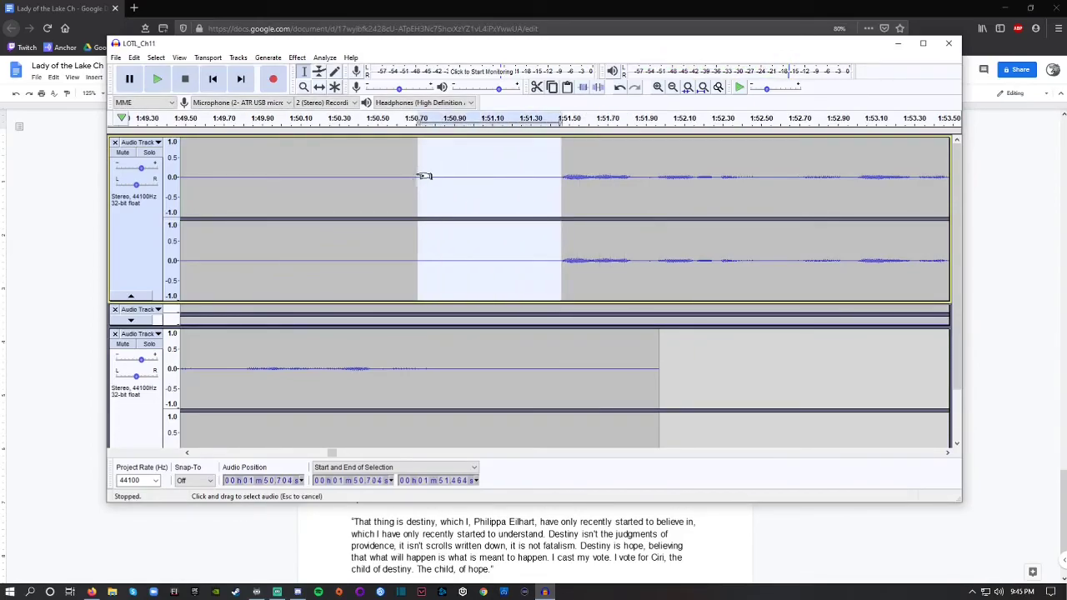
{"action": "left_click", "coordinate": [268, 57]}
{"action": "left_click", "coordinate": [280, 124]}
{"action": "left_click", "coordinate": [557, 304]}
{"action": "left_click", "coordinate": [381, 174]}
{"action": "key", "text": "space"}
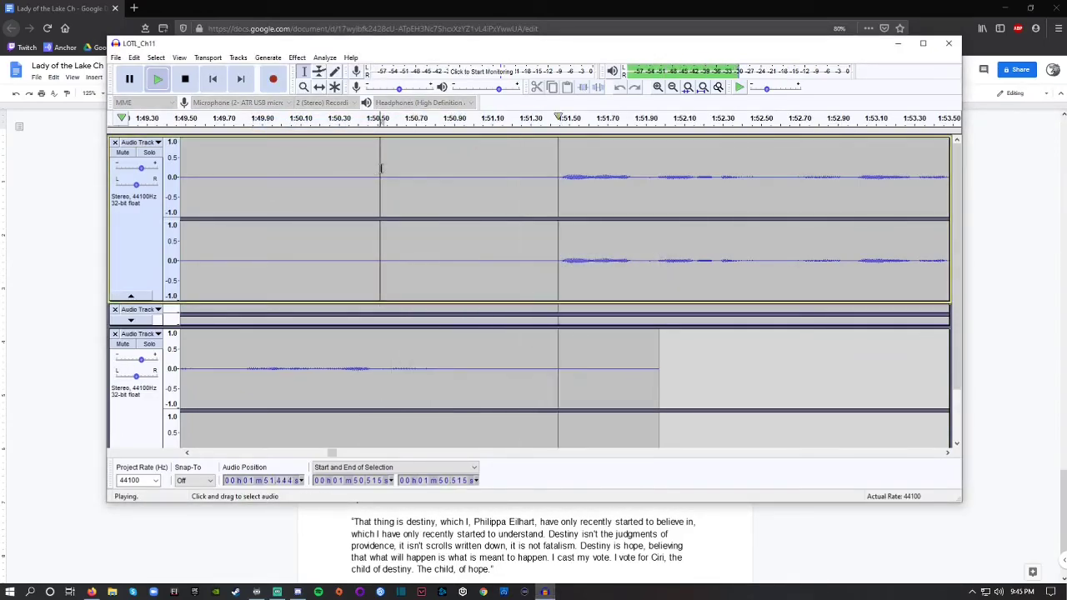
Step: Let the narration play on past 1:55 and collapse the track holding the re-recorded phrase
{"action": "key", "text": "ctrl+3"}
{"action": "key", "text": "ctrl+3"}
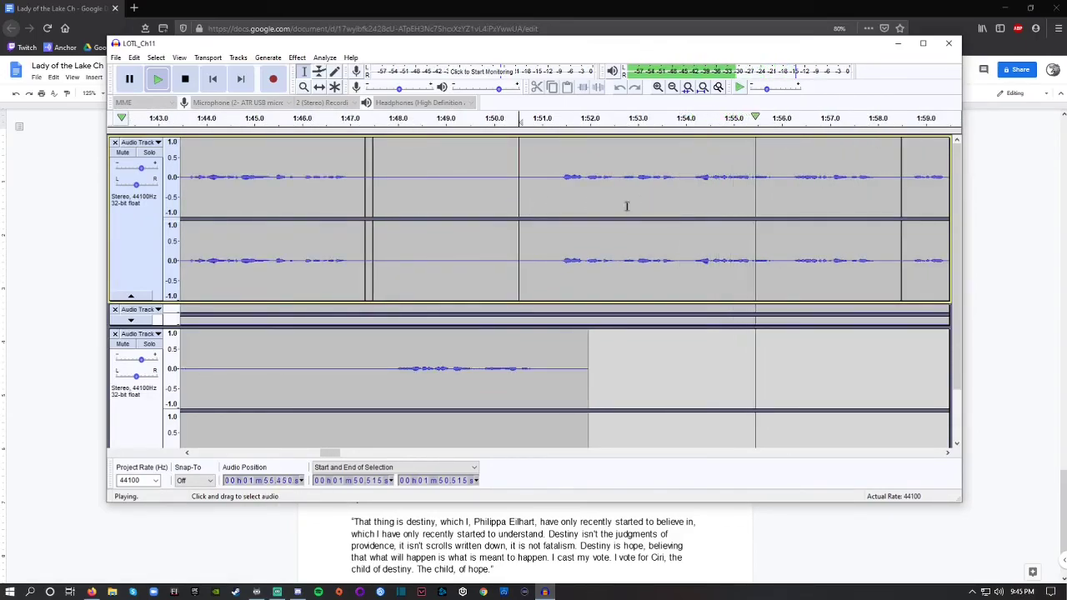
{"action": "scroll", "coordinate": [131, 417], "scroll_direction": "down", "scroll_amount": 2}
{"action": "left_click", "coordinate": [131, 427]}
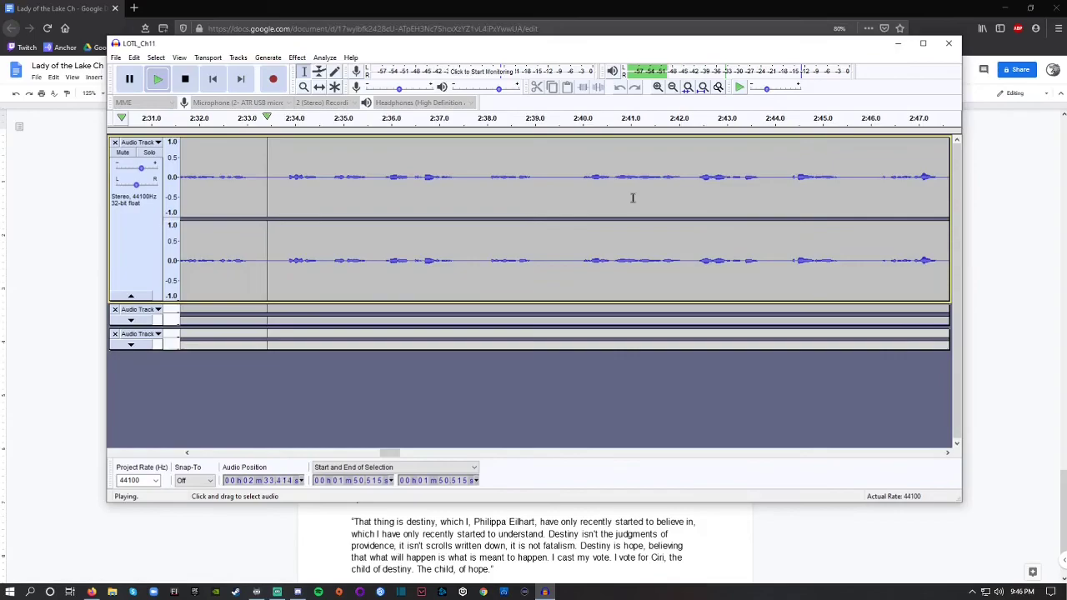
Step: Replace the pause between 2:33.043 and 2:33.821 in the narration track with generated silence and replay from 2:32.300
{"action": "key", "text": "space"}
{"action": "left_click", "coordinate": [241, 162]}
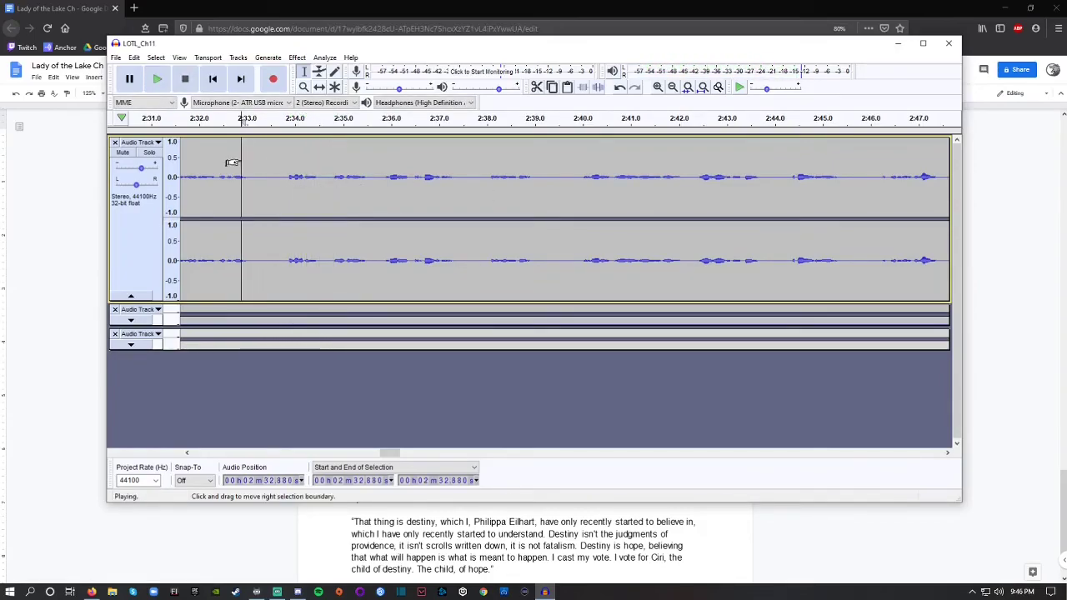
{"action": "key", "text": "space"}
{"action": "key", "text": "space"}
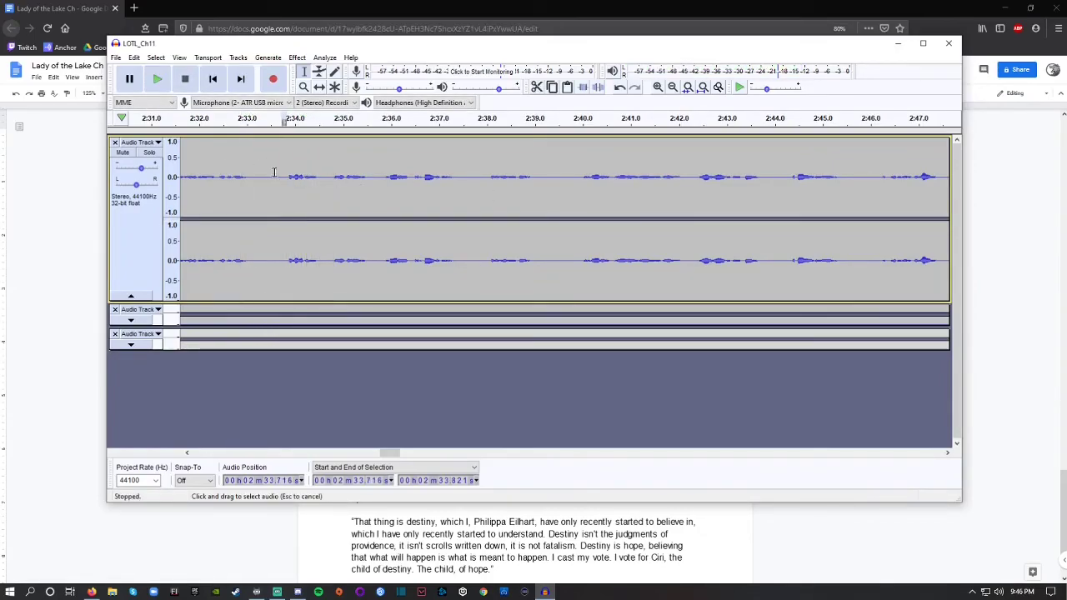
{"action": "left_click_drag", "start_coordinate": [286, 173], "coordinate": [250, 171]}
{"action": "left_click", "coordinate": [268, 57]}
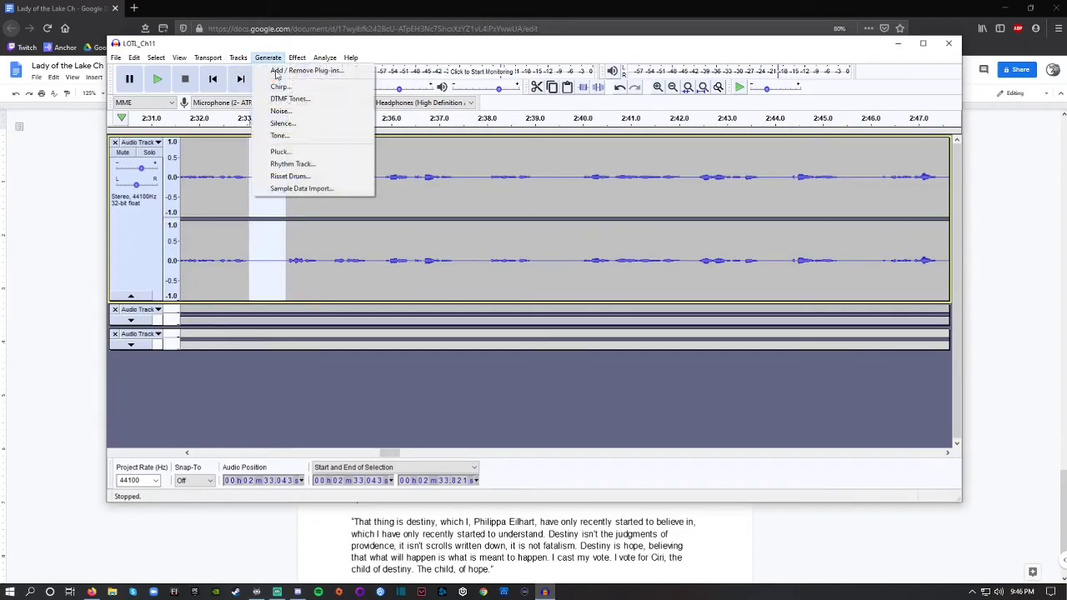
{"action": "left_click", "coordinate": [282, 123]}
{"action": "left_click", "coordinate": [561, 305]}
{"action": "left_click", "coordinate": [215, 163]}
{"action": "key", "text": "space"}
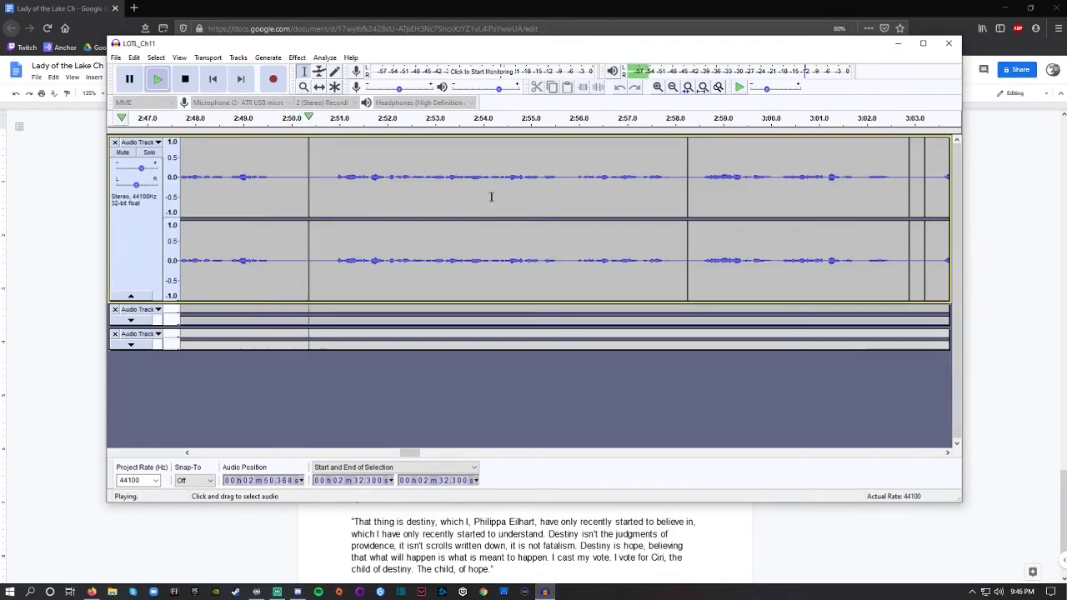
Step: Delete about 0.4 seconds of the pause between 2:50.458 and 2:50.864 and replay from 2:48.890
{"action": "key", "text": "space"}
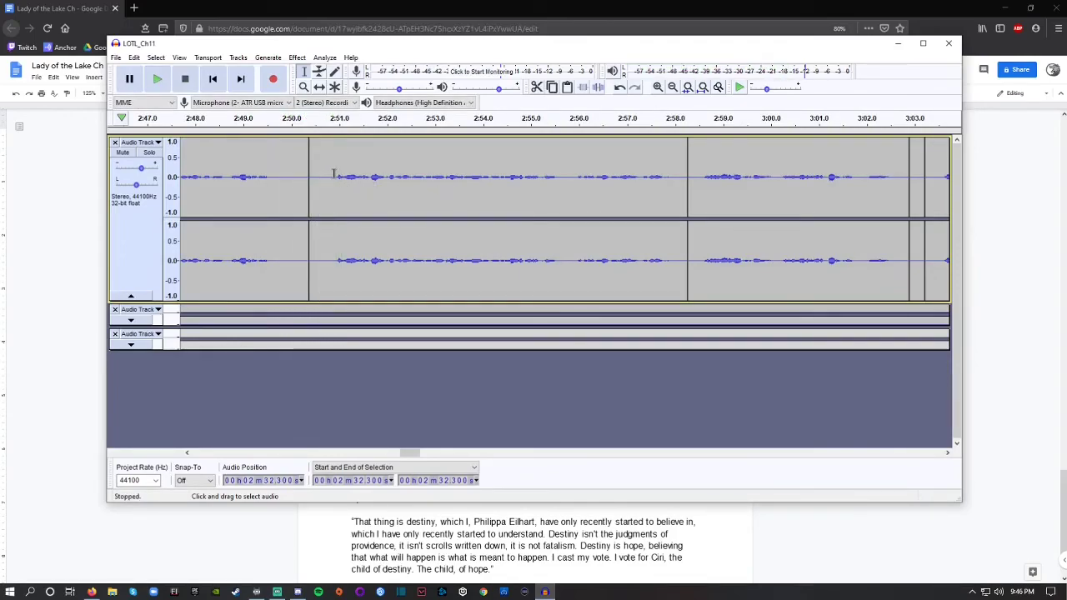
{"action": "left_click_drag", "start_coordinate": [331, 174], "coordinate": [317, 171]}
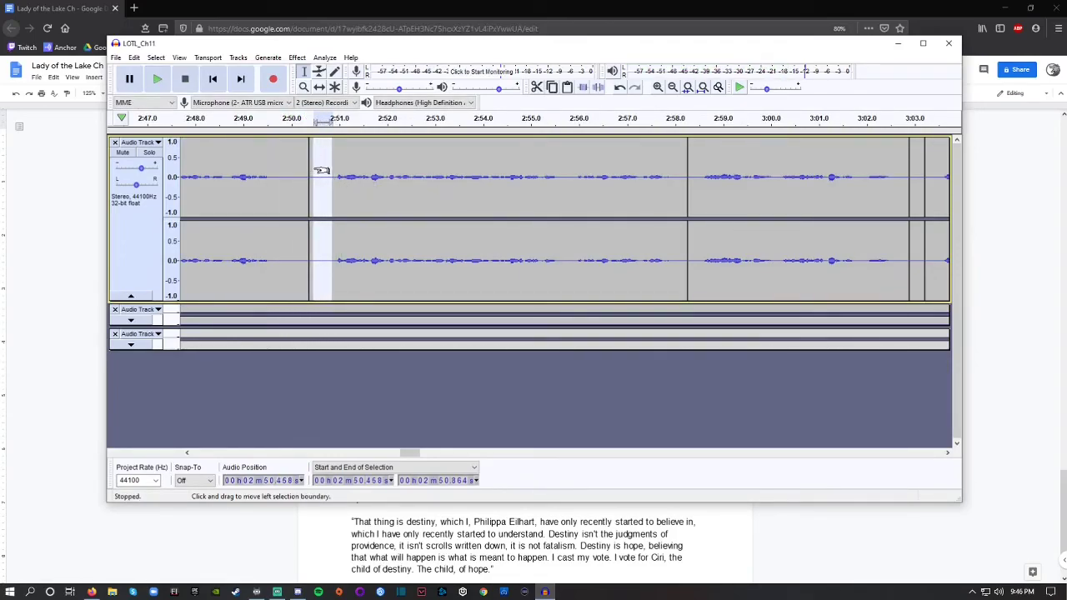
{"action": "key", "text": "Delete"}
{"action": "left_click", "coordinate": [237, 167]}
{"action": "key", "text": "space"}
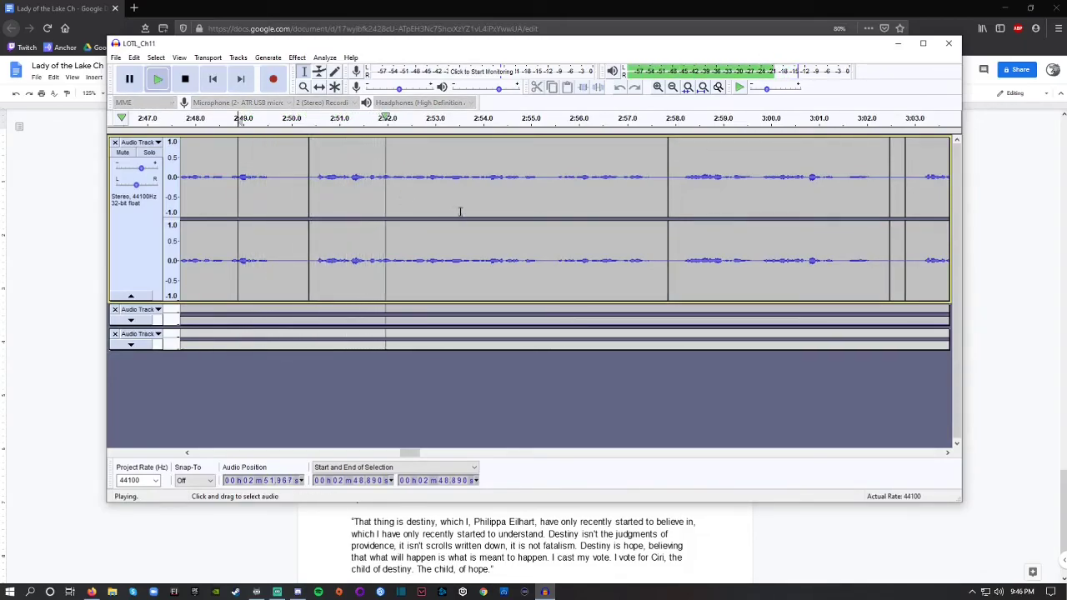
Step: Replay the shortened transition from 2:50.493 and continue listening to the narration past 3:01
{"action": "key", "text": "space"}
{"action": "left_click", "coordinate": [315, 163]}
{"action": "key", "text": "space"}
{"action": "key", "text": "space"}
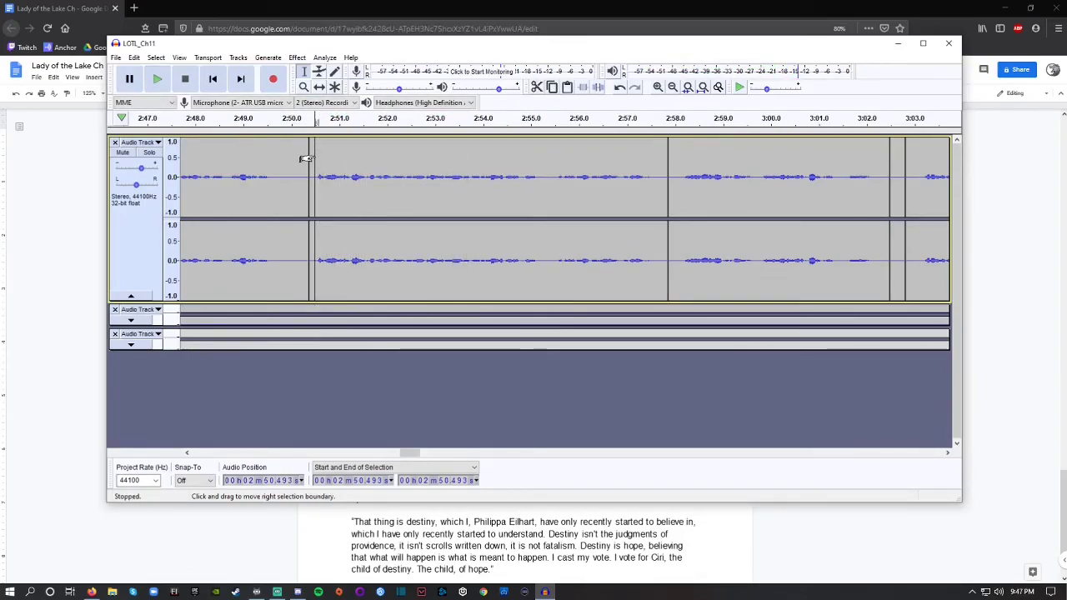
{"action": "key", "text": "space"}
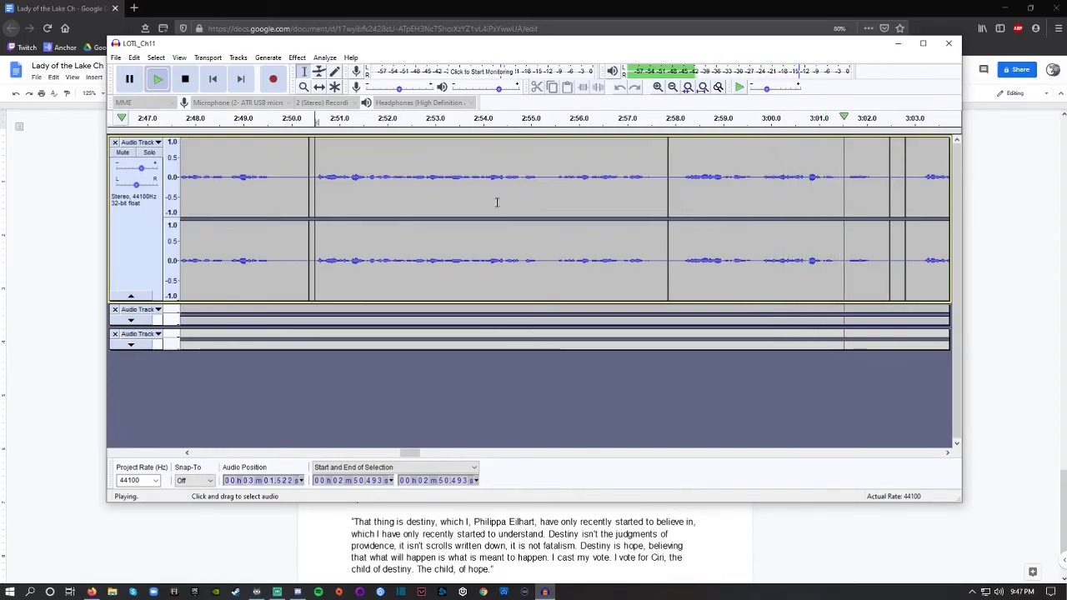
Step: Delete about 0.2 seconds of the pause just after 3:02.9 in the narration and play on from 3:02.927
{"action": "key", "text": "space"}
{"action": "left_click_drag", "start_coordinate": [834, 180], "coordinate": [788, 176]}
{"action": "left_click", "coordinate": [748, 175]}
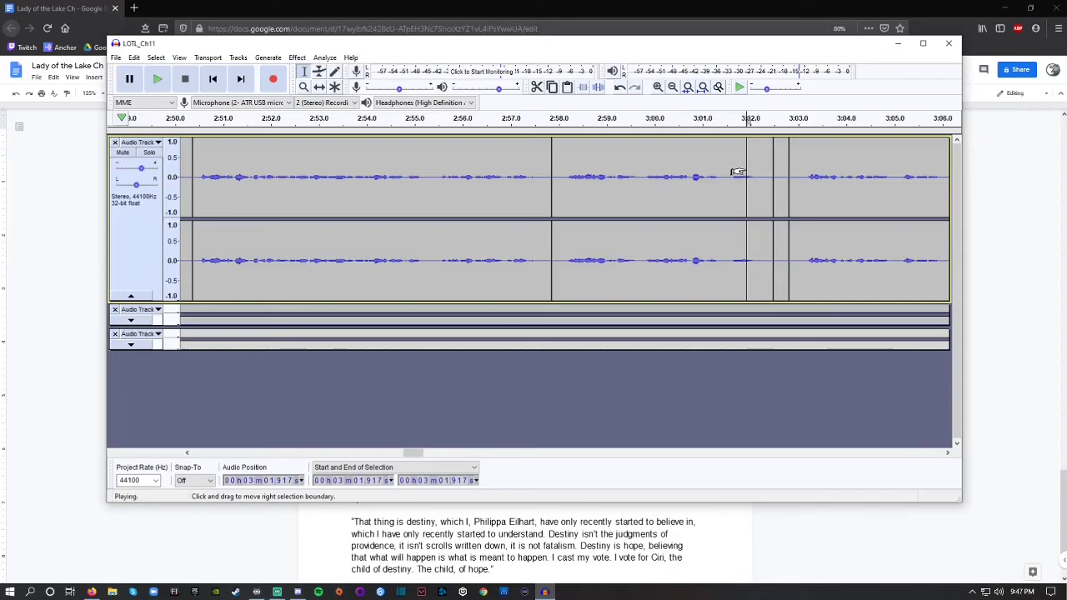
{"action": "key", "text": "space"}
{"action": "left_click_drag", "start_coordinate": [802, 176], "coordinate": [795, 173]}
{"action": "left_click", "coordinate": [797, 176]}
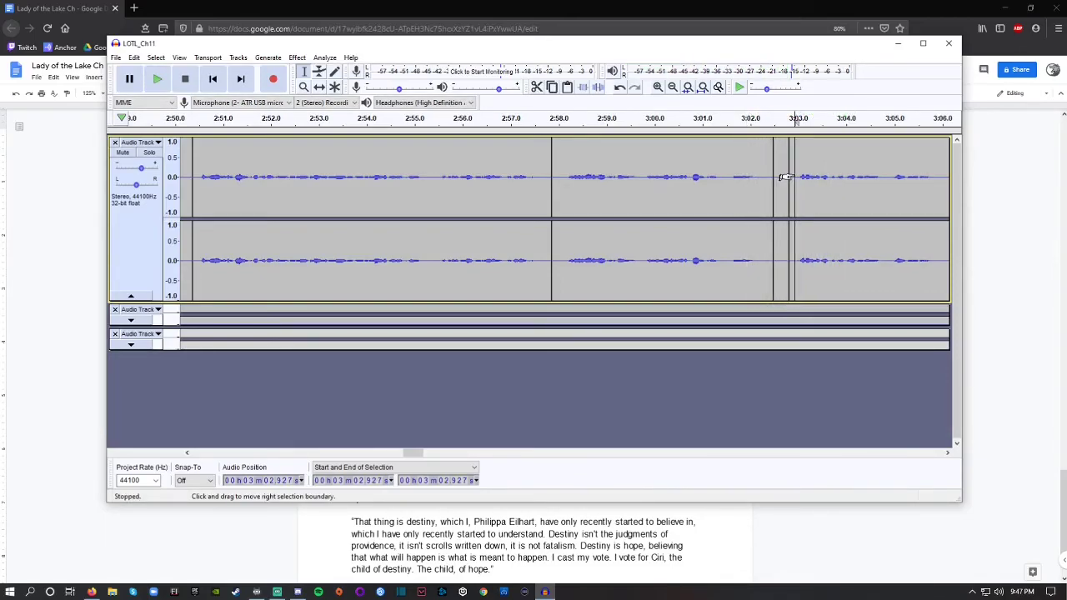
{"action": "key", "text": "space"}
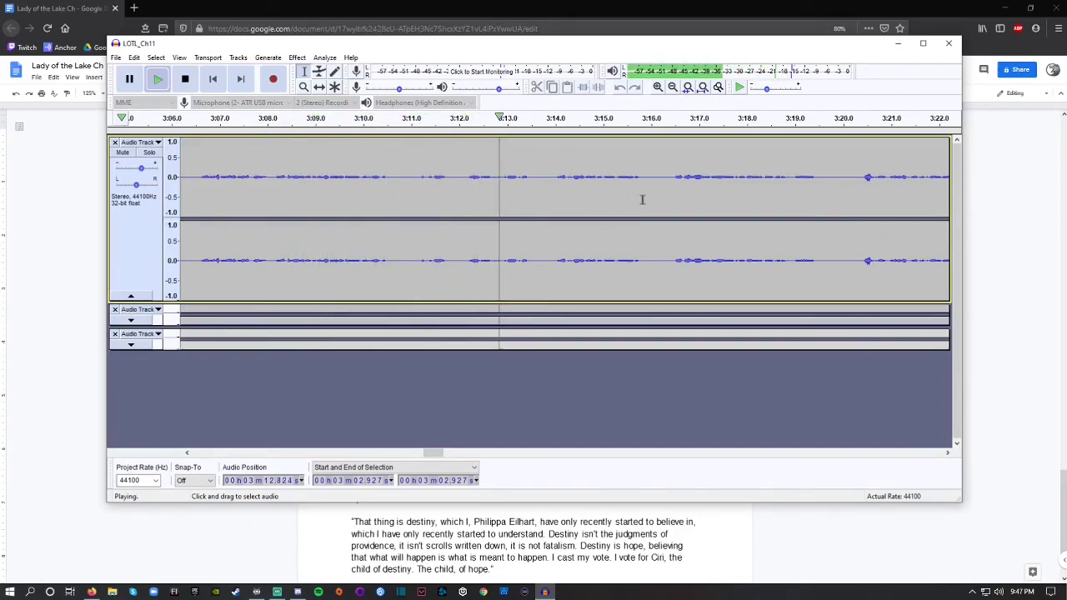
Step: Check the narration by playing it from 3:12.203, then spot-checking from 3:31.754 and 3:35.934
{"action": "key", "text": "space"}
{"action": "left_click", "coordinate": [470, 164]}
{"action": "key", "text": "space"}
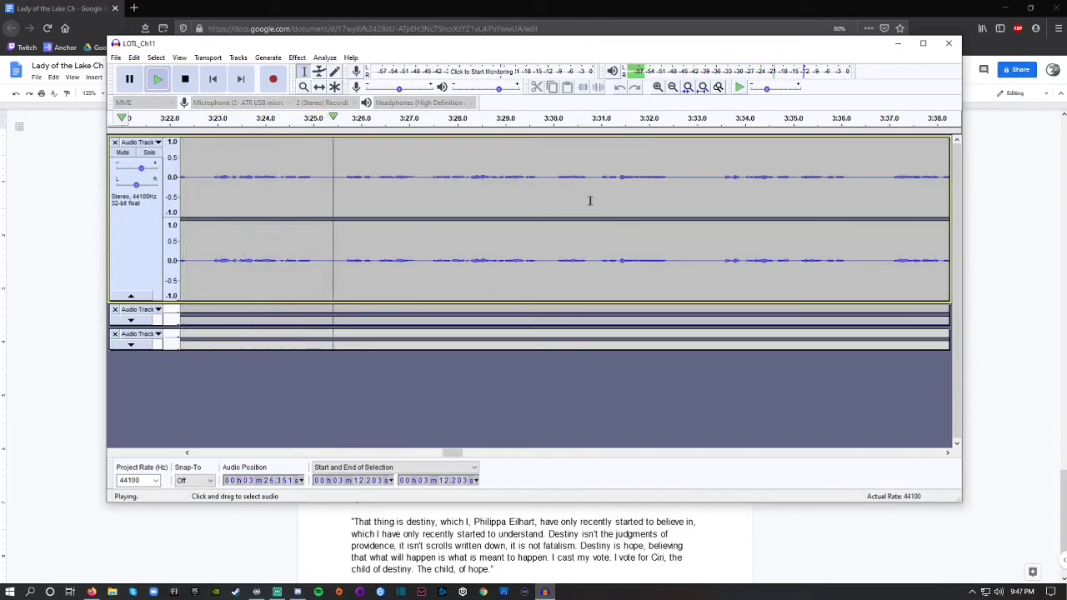
{"action": "left_click", "coordinate": [637, 158]}
{"action": "key", "text": "space"}
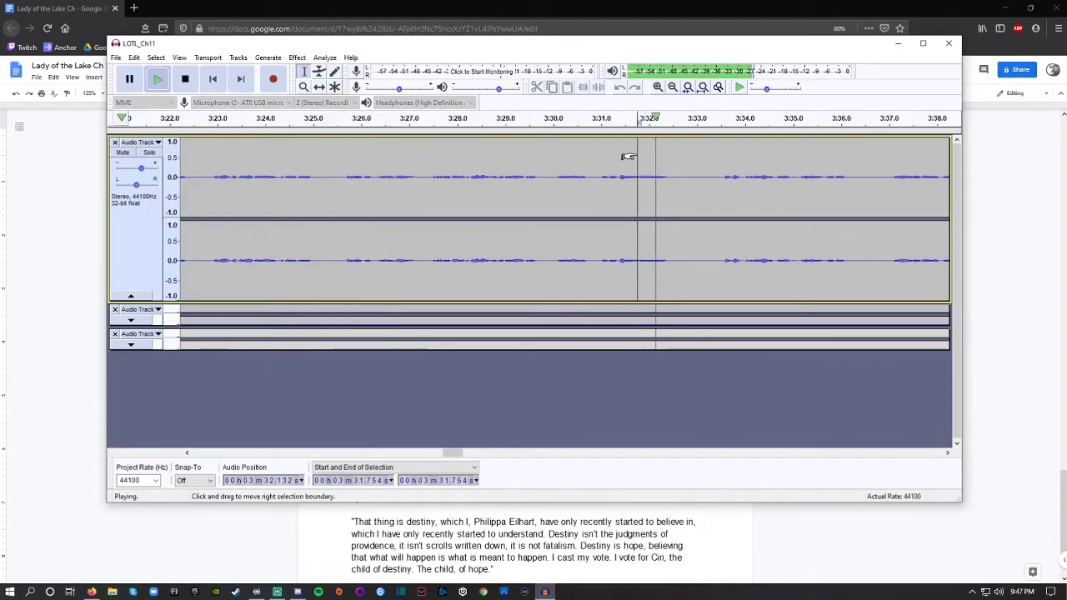
{"action": "key", "text": "space"}
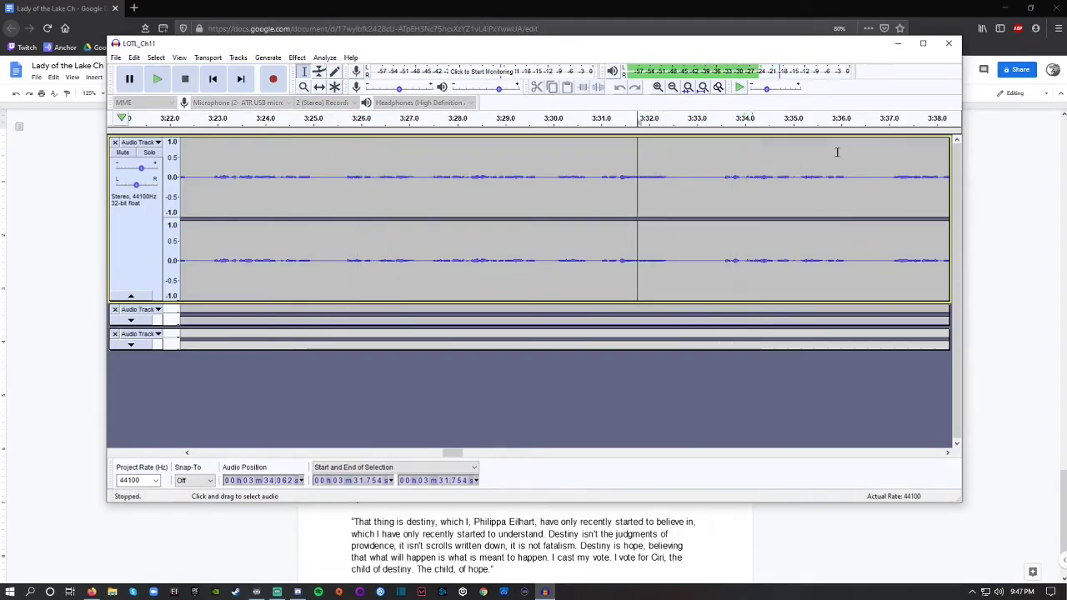
{"action": "left_click", "coordinate": [838, 155]}
{"action": "key", "text": "space"}
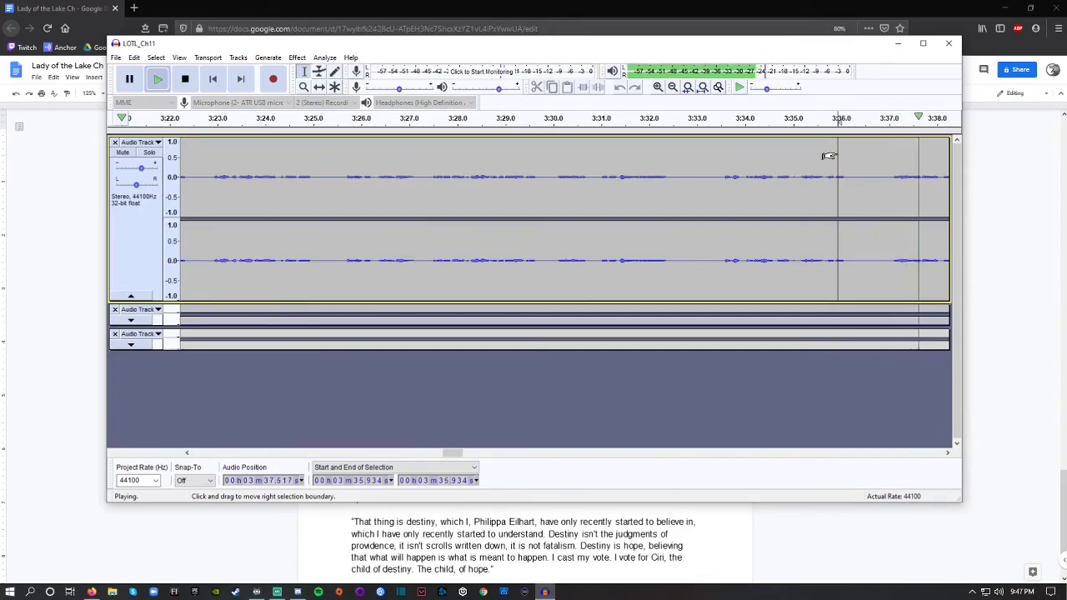
{"action": "key", "text": "space"}
Step: Delete about 0.6 seconds of silence between 3:40.032 and 3:40.601 and replay from 3:37.826
{"action": "left_click", "coordinate": [250, 177]}
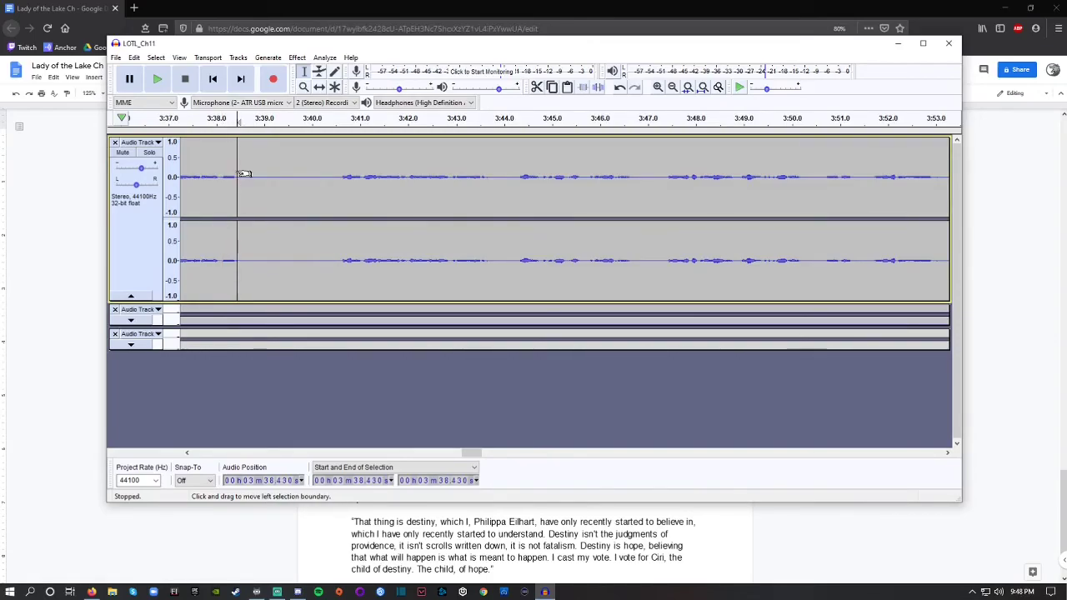
{"action": "left_click_drag", "start_coordinate": [339, 175], "coordinate": [313, 175]}
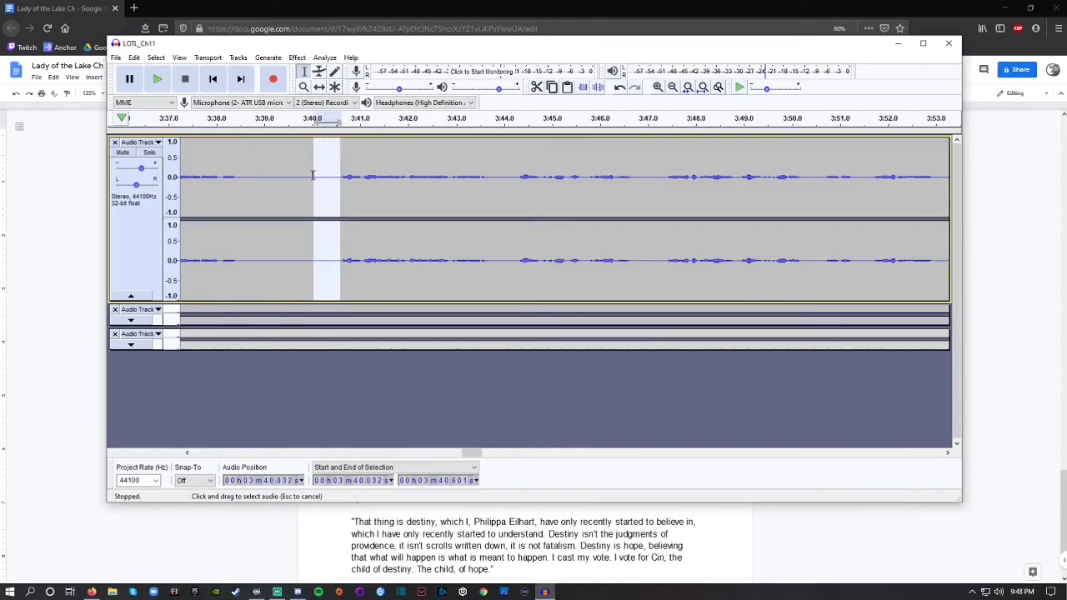
{"action": "key", "text": "Delete"}
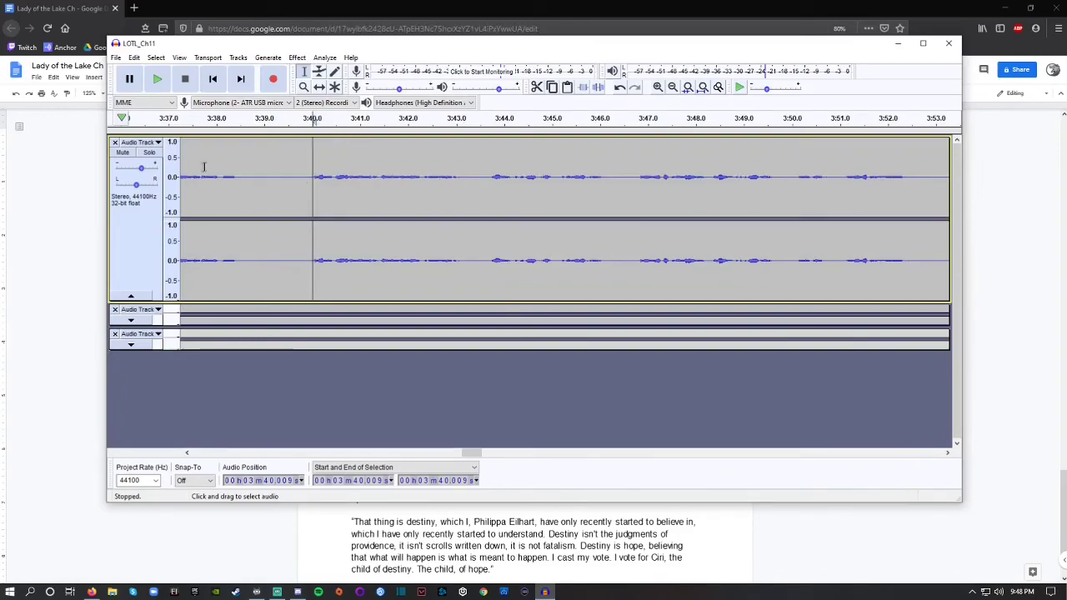
{"action": "key", "text": "space"}
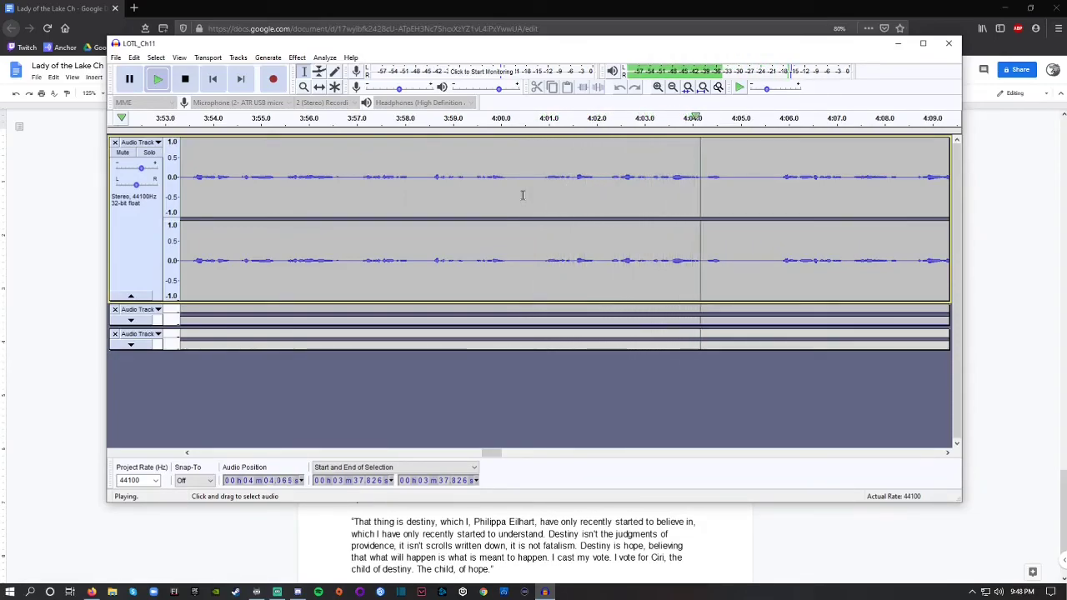
Step: Try deleting the stretch from 4:04.657 to 4:04.831 in the narration and replay the cut from 4:03.914
{"action": "key", "text": "space"}
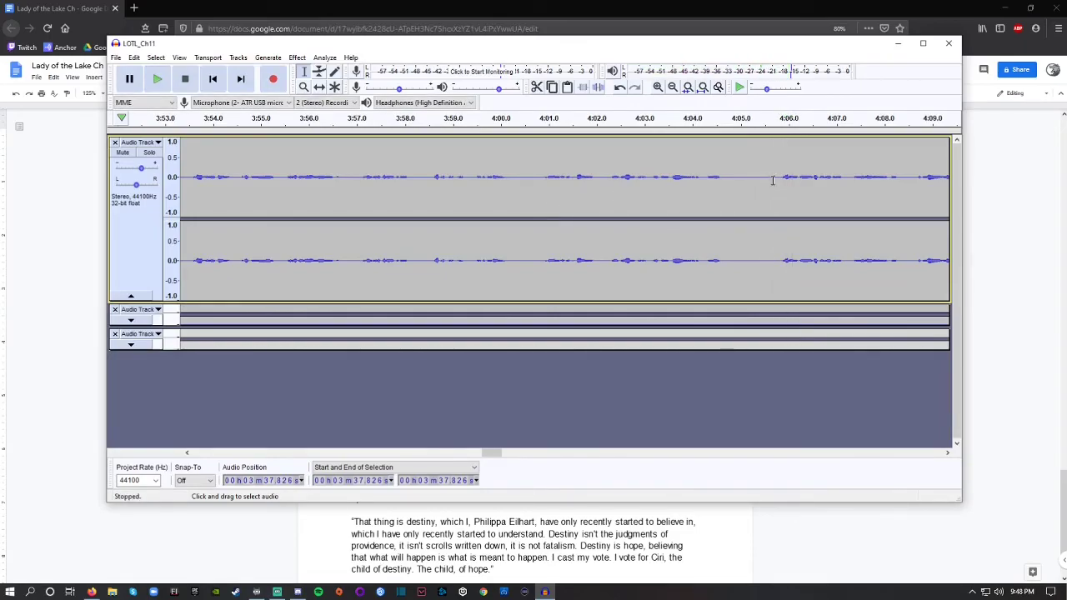
{"action": "left_click", "coordinate": [700, 174]}
{"action": "key", "text": "space"}
{"action": "key", "text": "space"}
{"action": "left_click", "coordinate": [689, 167]}
{"action": "key", "text": "space"}
{"action": "key", "text": "space"}
Step: Undo the last deletion near 4:04.7
{"action": "left_click", "coordinate": [134, 58]}
{"action": "mouse_move", "coordinate": [155, 58]}
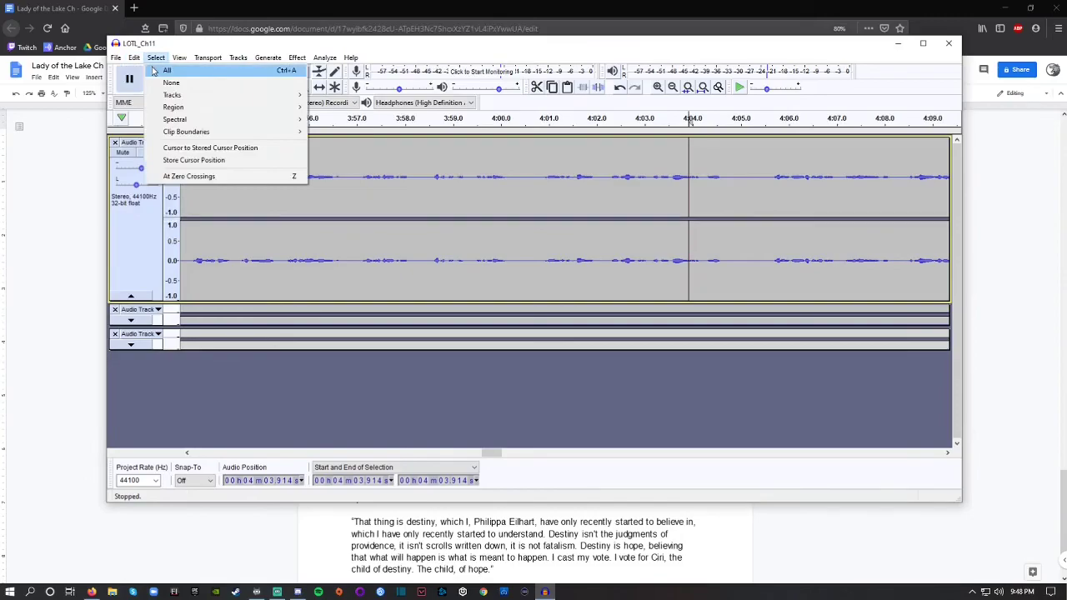
{"action": "left_click", "coordinate": [138, 71]}
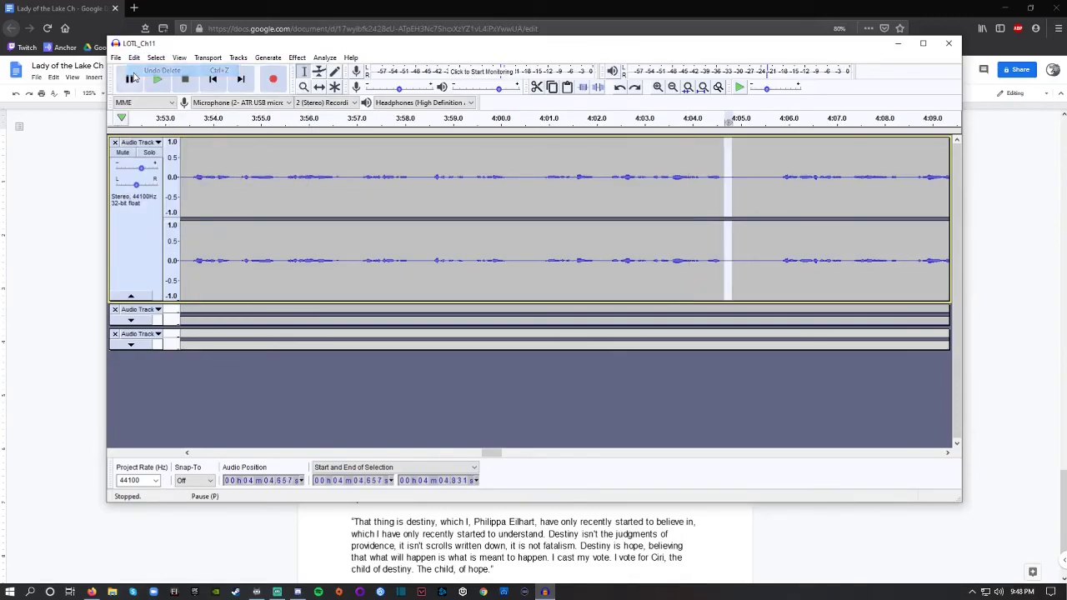
Step: Replay from 4:03.043 and delete about 0.2 seconds of the pause just before the phrase near 4:05.8
{"action": "left_click", "coordinate": [647, 173]}
{"action": "key", "text": "space"}
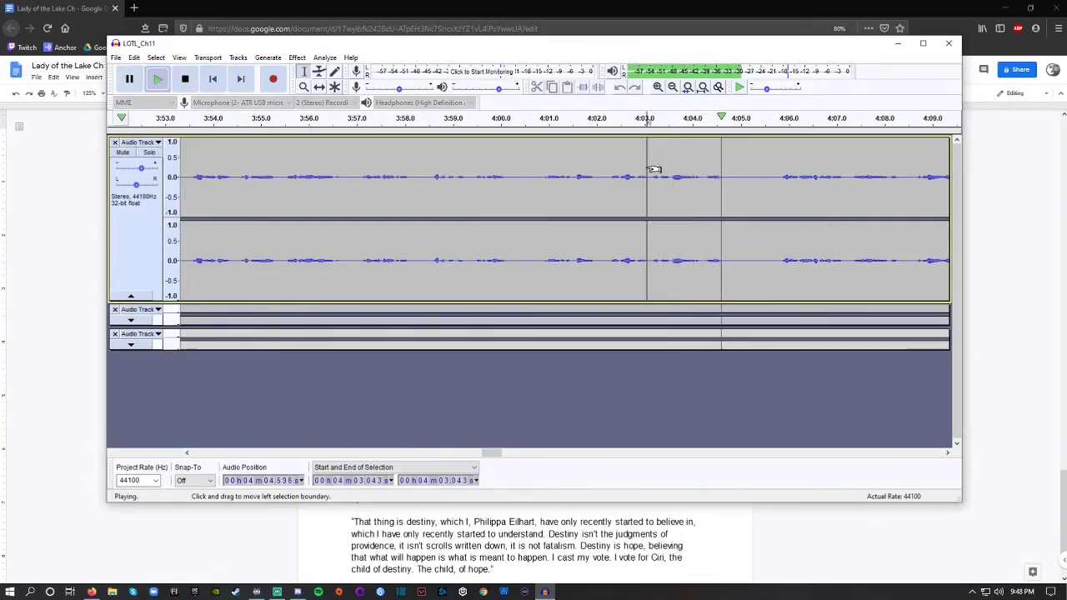
{"action": "key", "text": "space"}
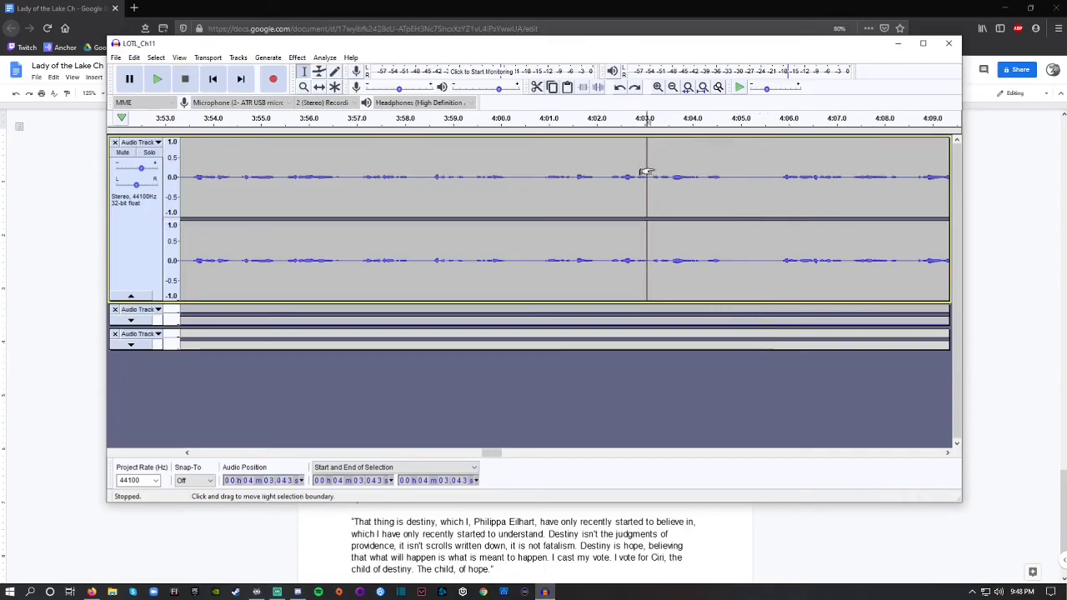
{"action": "left_click", "coordinate": [771, 177]}
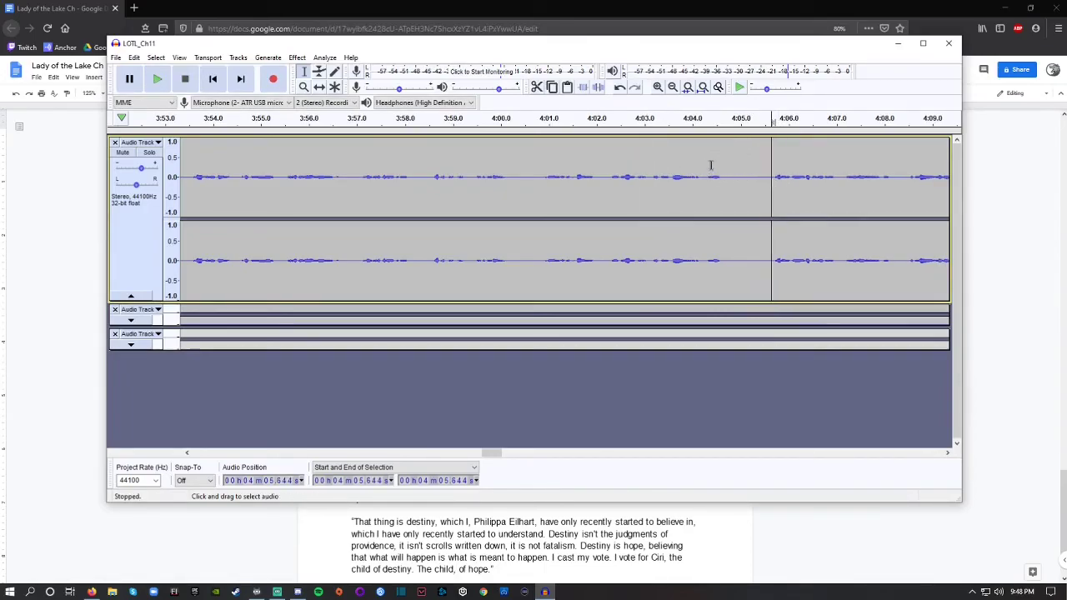
Step: Play the narration from 4:09.423 and listen for overlong pauses up to about 4:23
{"action": "key", "text": "ctrl+1"}
{"action": "key", "text": "space"}
{"action": "left_click", "coordinate": [927, 158]}
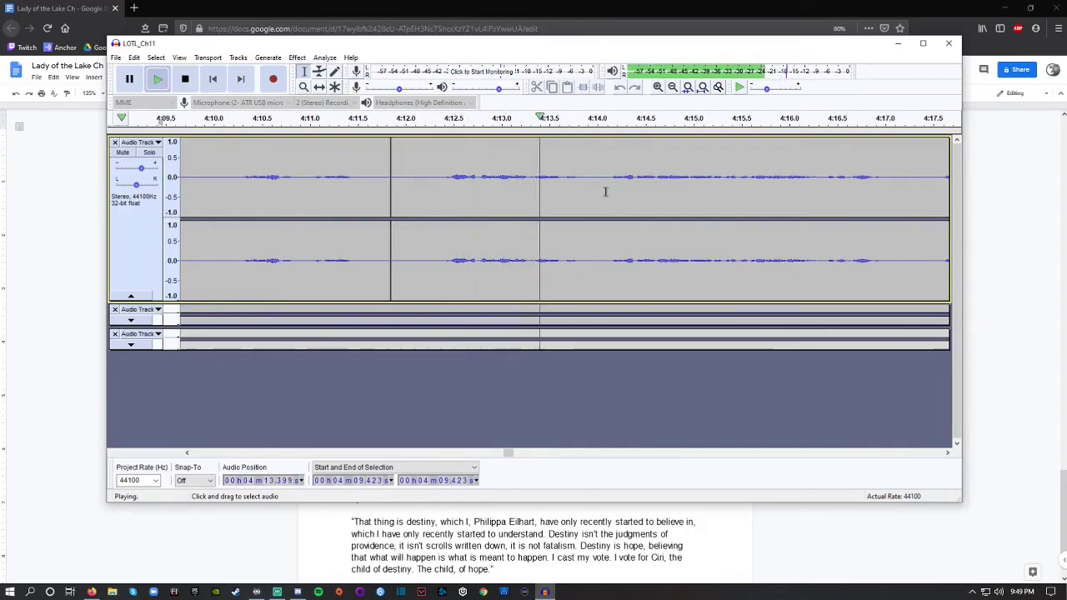
{"action": "key", "text": "ctrl+3"}
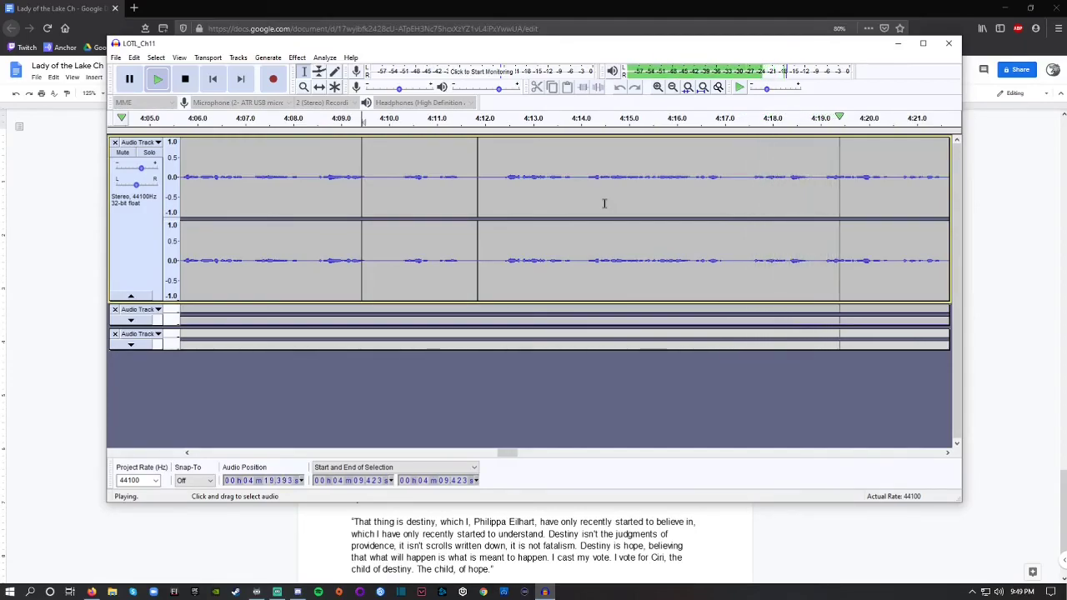
{"action": "key", "text": "ctrl+1"}
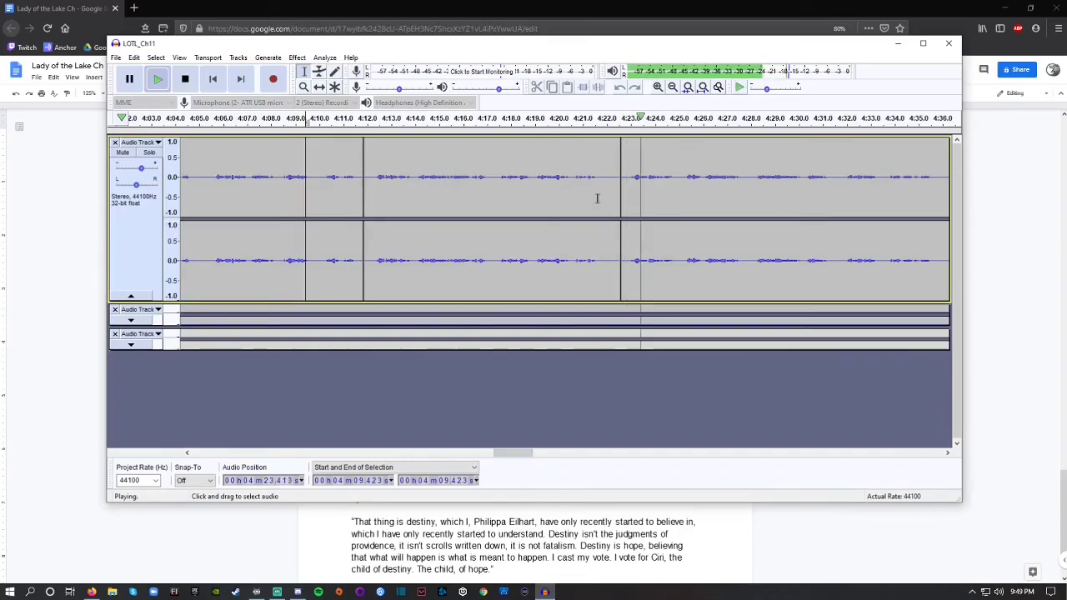
Step: Delete about 0.5 seconds of the pause before the phrase near 4:46.4 and replay the cut from 4:43.992
{"action": "key", "text": "ctrl+3"}
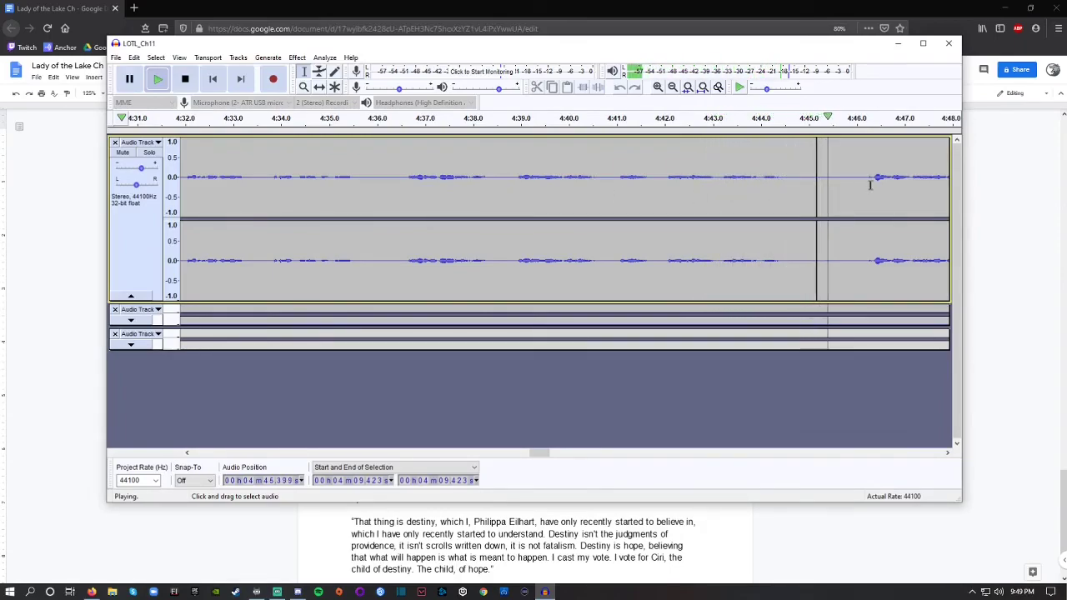
{"action": "key", "text": "space"}
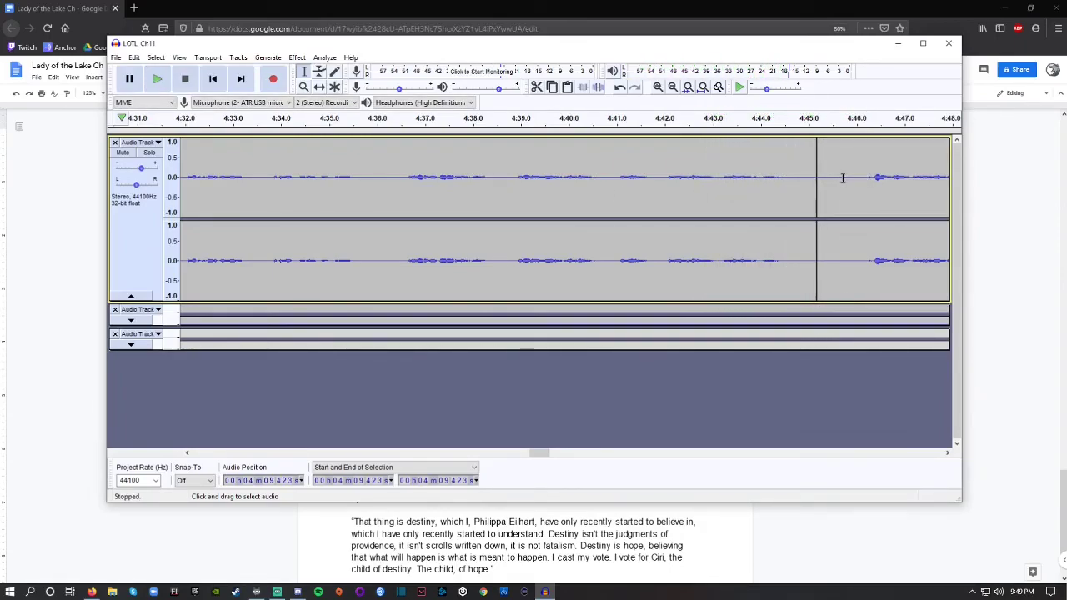
{"action": "left_click", "coordinate": [772, 177]}
{"action": "key", "text": "space"}
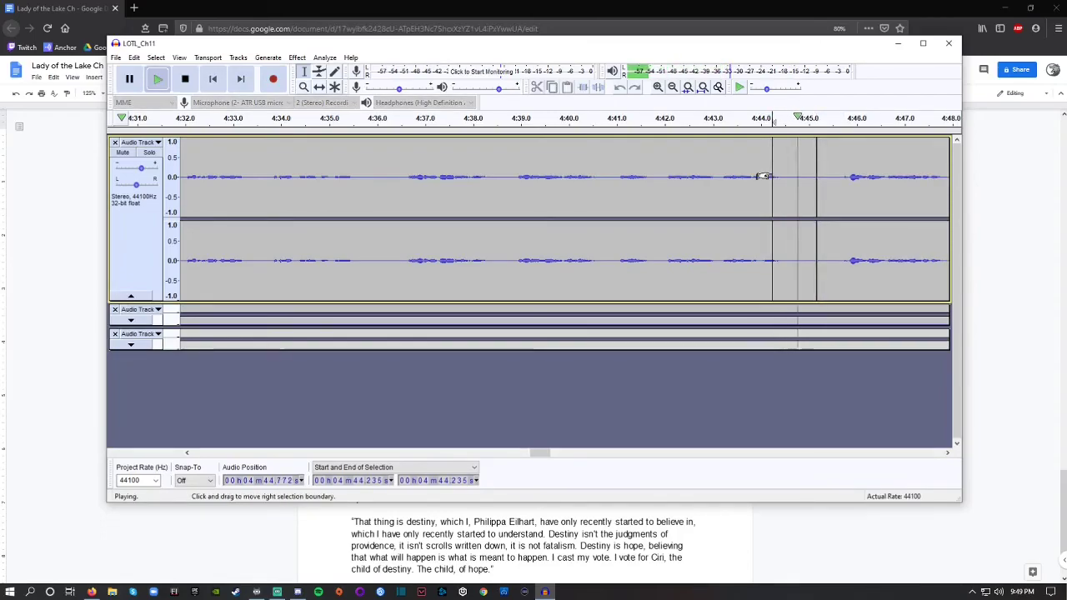
{"action": "key", "text": "space"}
{"action": "left_click", "coordinate": [815, 176]}
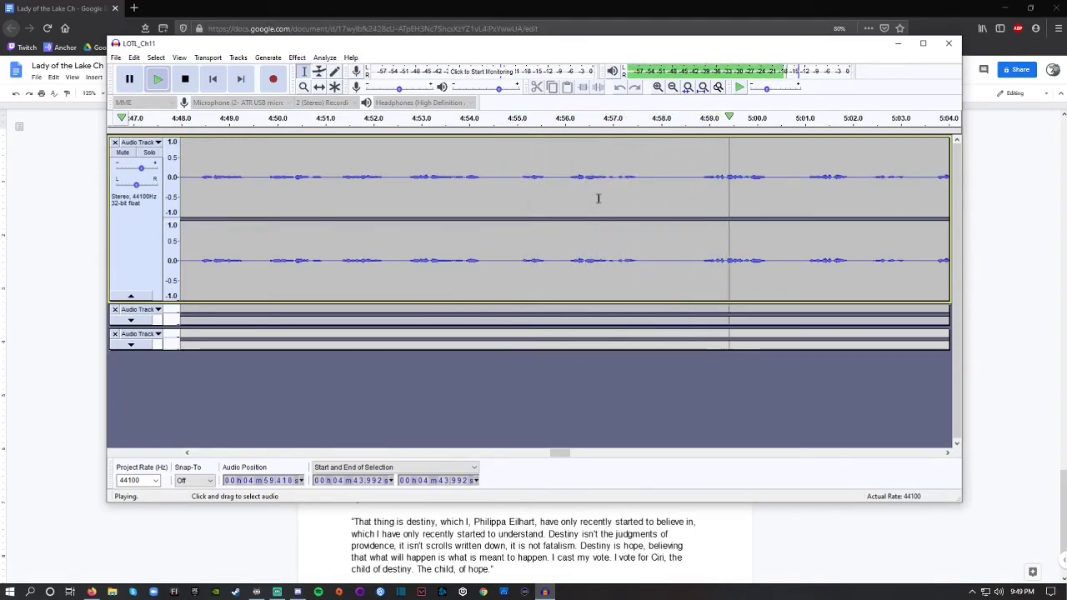
Step: Delete about 0.2 seconds of the pause just before the phrase near 4:59 and replay from 4:58.249
{"action": "key", "text": "space"}
{"action": "mouse_move", "coordinate": [689, 175]}
{"action": "left_mouse_down"}
{"action": "mouse_move", "coordinate": [663, 177]}
{"action": "mouse_move", "coordinate": [688, 176]}
{"action": "left_mouse_up"}
{"action": "left_click", "coordinate": [674, 176]}
{"action": "left_click", "coordinate": [674, 177]}
{"action": "key", "text": "space"}
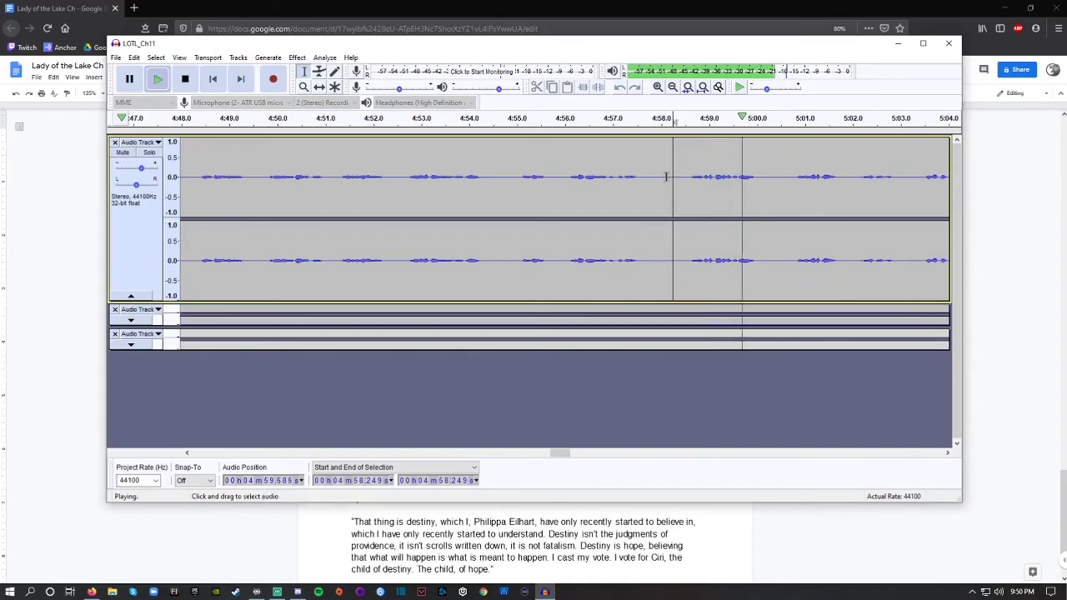
Step: Stop playback and save the project
{"action": "key", "text": "space"}
{"action": "left_click", "coordinate": [116, 57]}
{"action": "left_click", "coordinate": [167, 124]}
Step: Play the narration from 5:00.188 and again from 5:20.749, listening for noises and overlong pauses
{"action": "left_click", "coordinate": [766, 177]}
{"action": "key", "text": "space"}
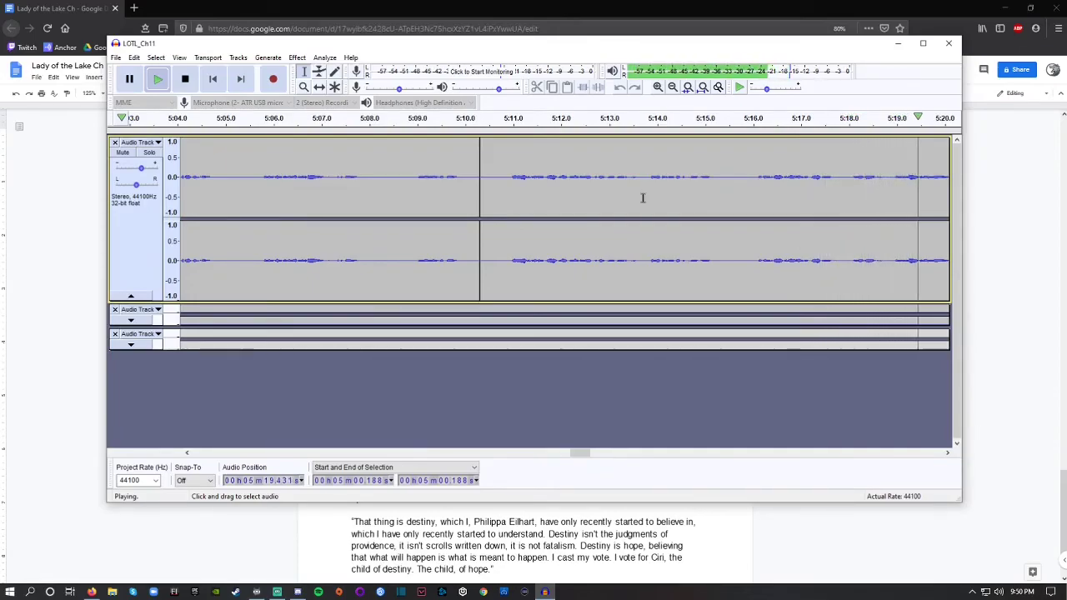
{"action": "key", "text": "space"}
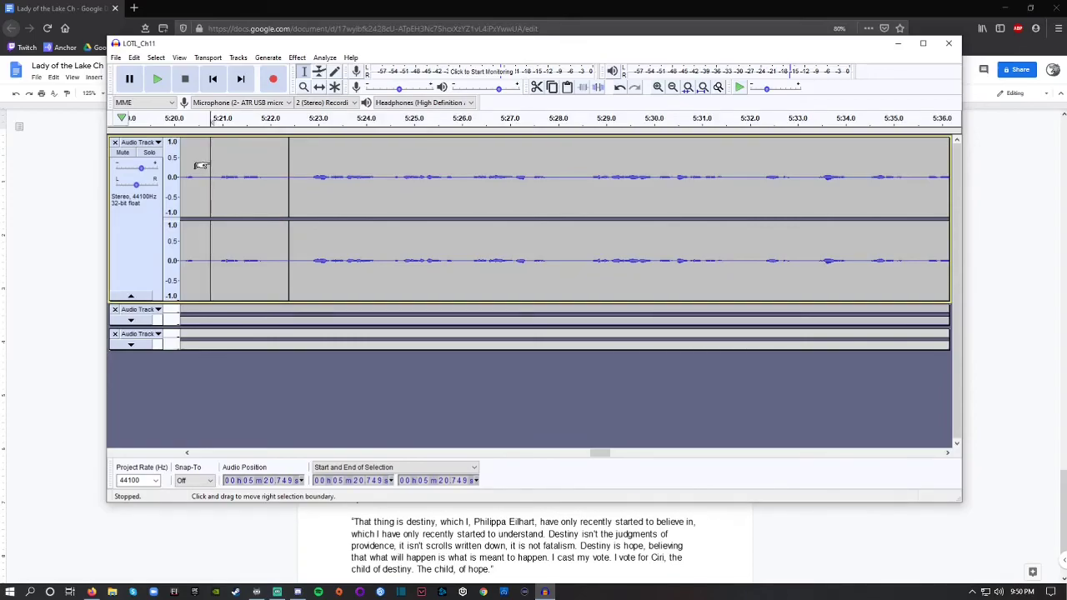
{"action": "key", "text": "space"}
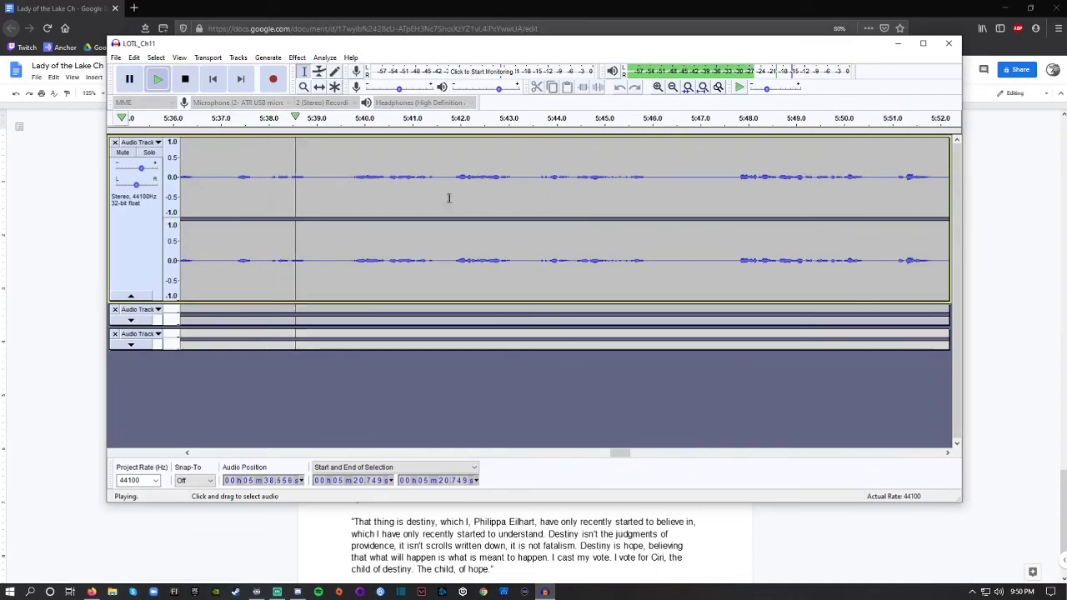
Step: Replace the gap from 5:39.557 to 5:39.789 in the narration with silence and replay from 5:38.524
{"action": "key", "text": "space"}
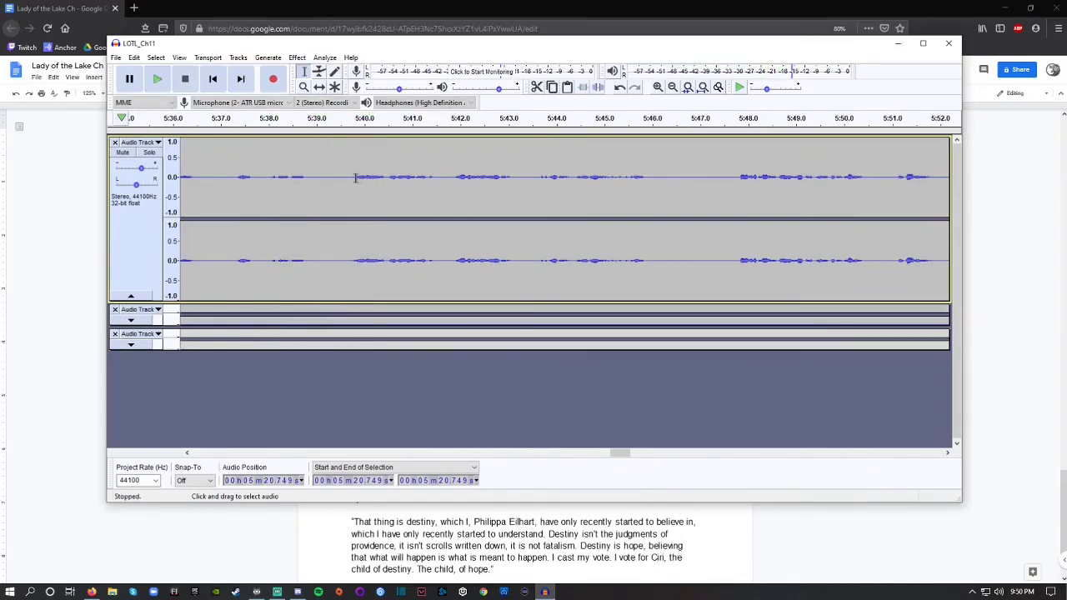
{"action": "left_click_drag", "start_coordinate": [343, 200], "coordinate": [354, 200]}
{"action": "left_click", "coordinate": [268, 57]}
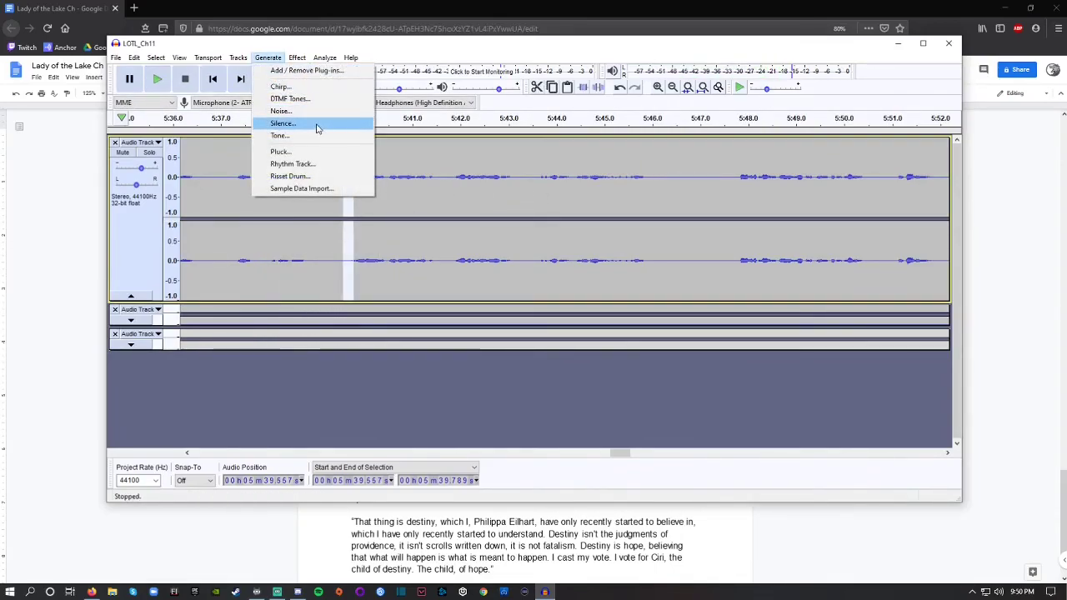
{"action": "left_click", "coordinate": [284, 123]}
{"action": "left_click", "coordinate": [553, 303]}
{"action": "left_click", "coordinate": [293, 177]}
{"action": "key", "text": "space"}
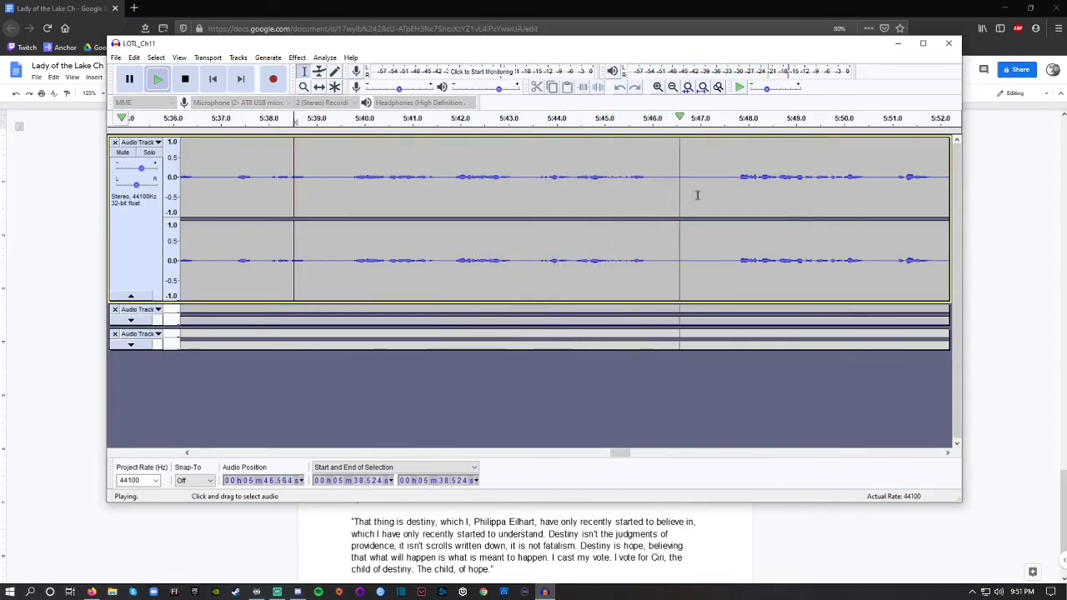
Step: Delete the stretch of pause from 5:47.162 to about 5:47.75 and replay the cut from 5:45.664
{"action": "key", "text": "space"}
{"action": "left_click_drag", "start_coordinate": [737, 177], "coordinate": [701, 175]}
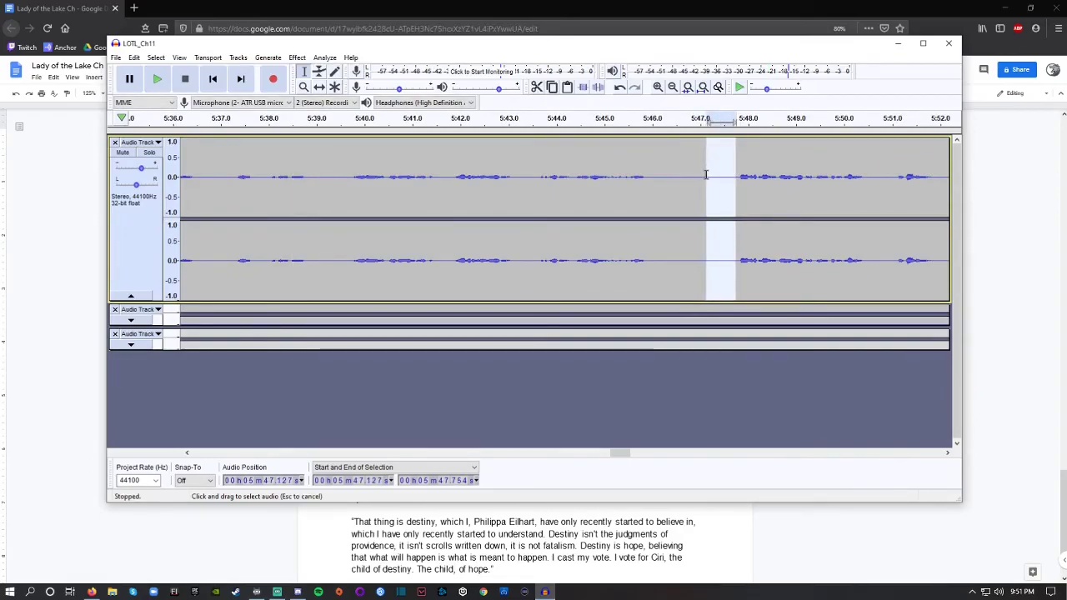
{"action": "left_click_drag", "start_coordinate": [711, 172], "coordinate": [708, 175]}
{"action": "key", "text": "Delete"}
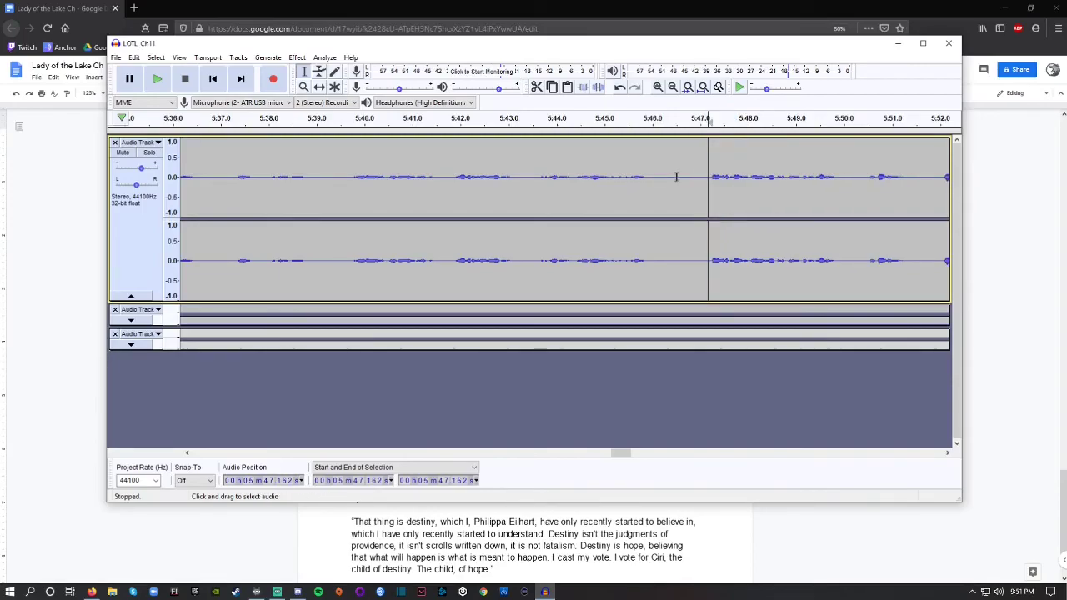
{"action": "left_click", "coordinate": [635, 165]}
{"action": "key", "text": "space"}
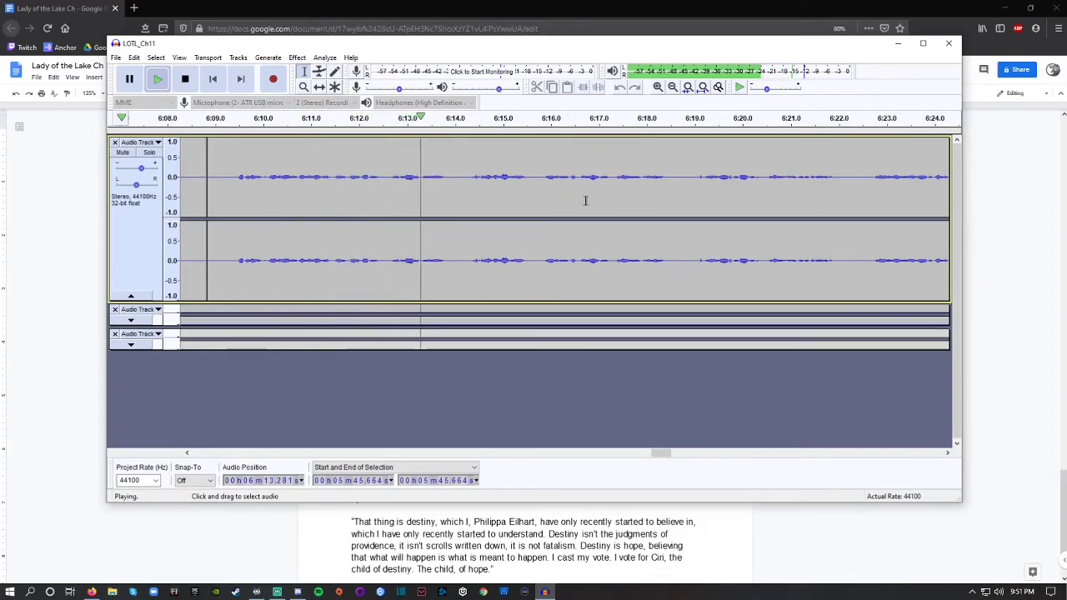
Step: Delete about 0.6 seconds of the pause before the phrase near 7:15 and replay the cut from 7:12.982
{"action": "key", "text": "space"}
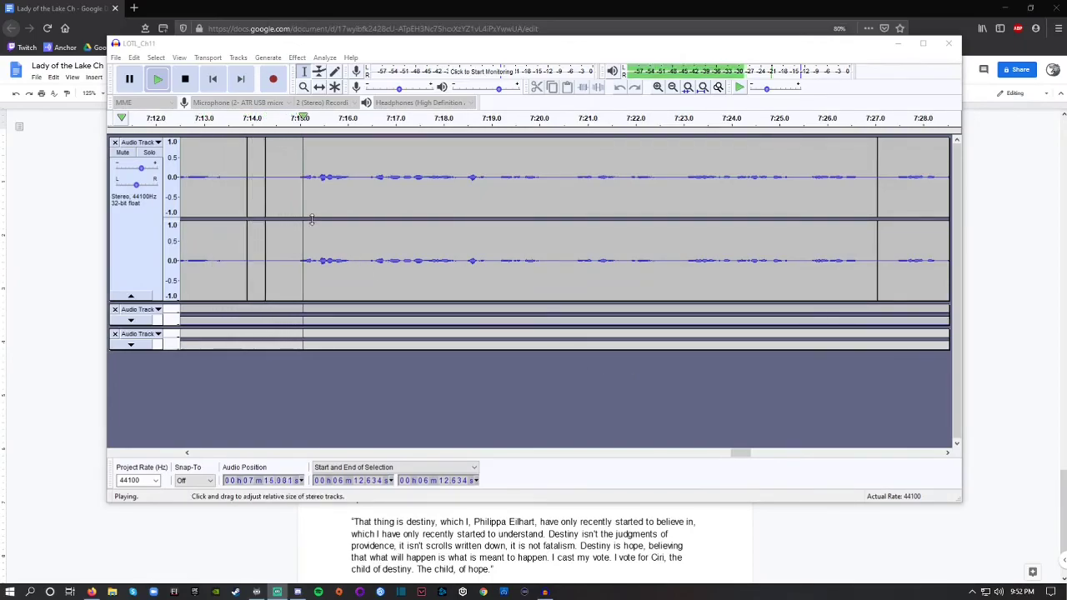
{"action": "left_click", "coordinate": [294, 177]}
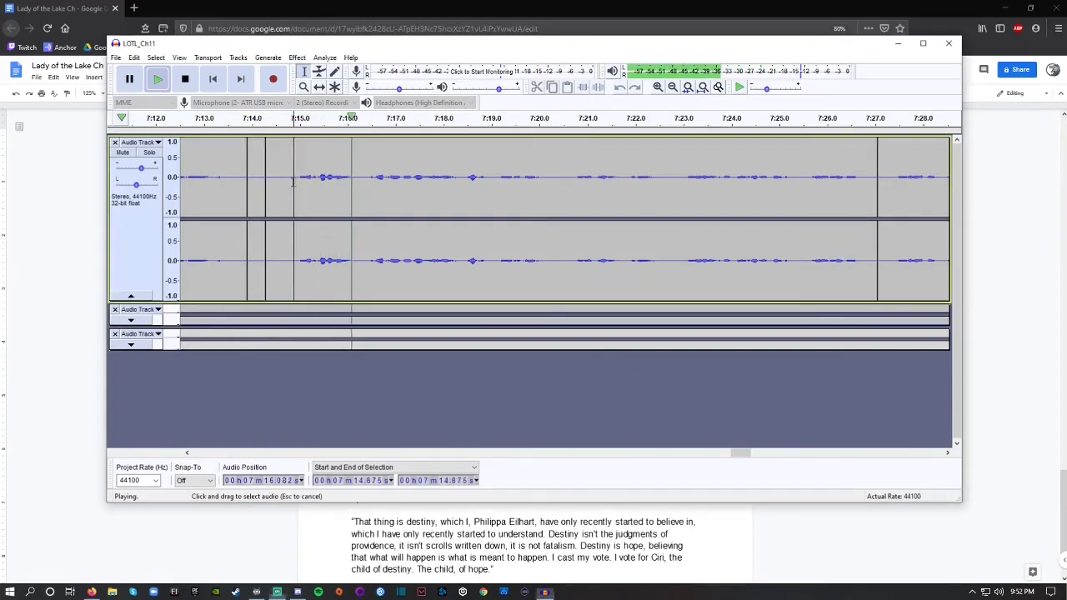
{"action": "left_click", "coordinate": [218, 172]}
{"action": "key", "text": "space"}
{"action": "key", "text": "space"}
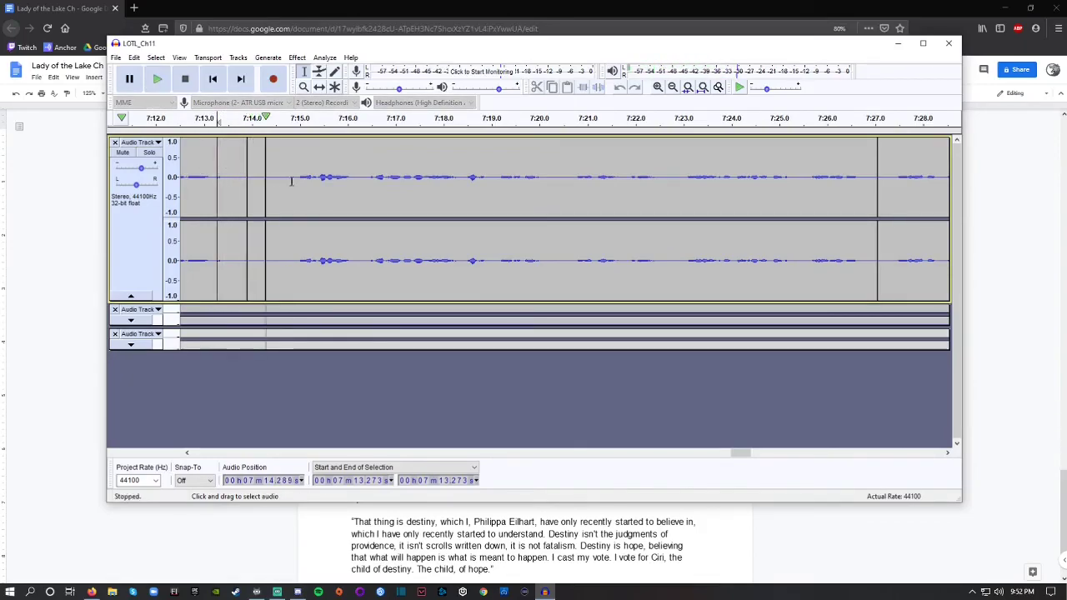
{"action": "left_click_drag", "start_coordinate": [294, 174], "coordinate": [265, 173]}
{"action": "key", "text": "Delete"}
{"action": "key", "text": "space"}
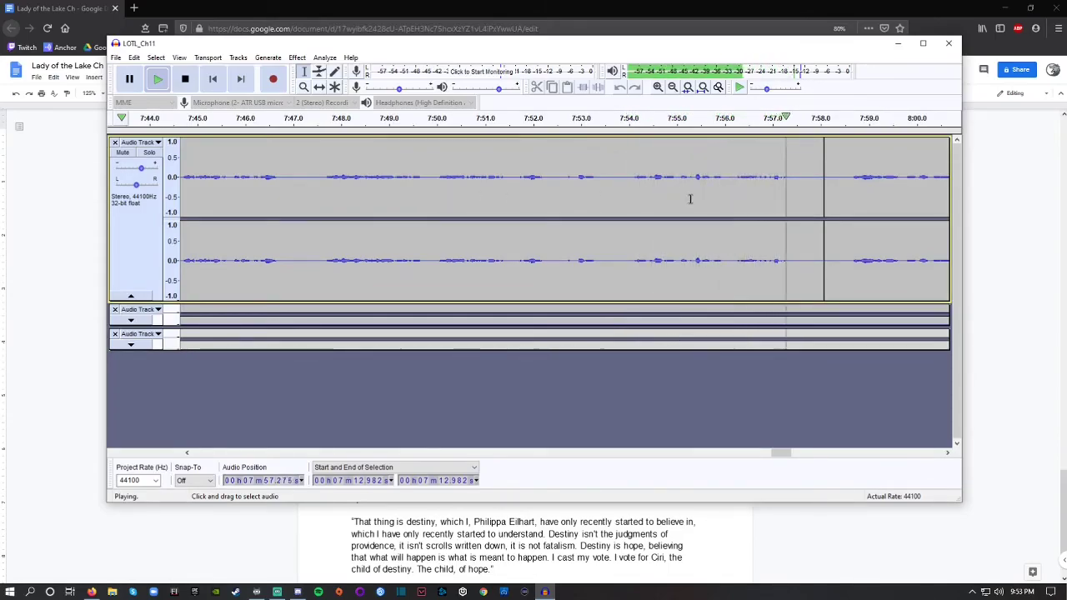
Step: Delete about 0.4 seconds of the pause before the phrase near 7:58.7 and replay from 7:56.984
{"action": "key", "text": "space"}
{"action": "left_click_drag", "start_coordinate": [849, 180], "coordinate": [831, 178]}
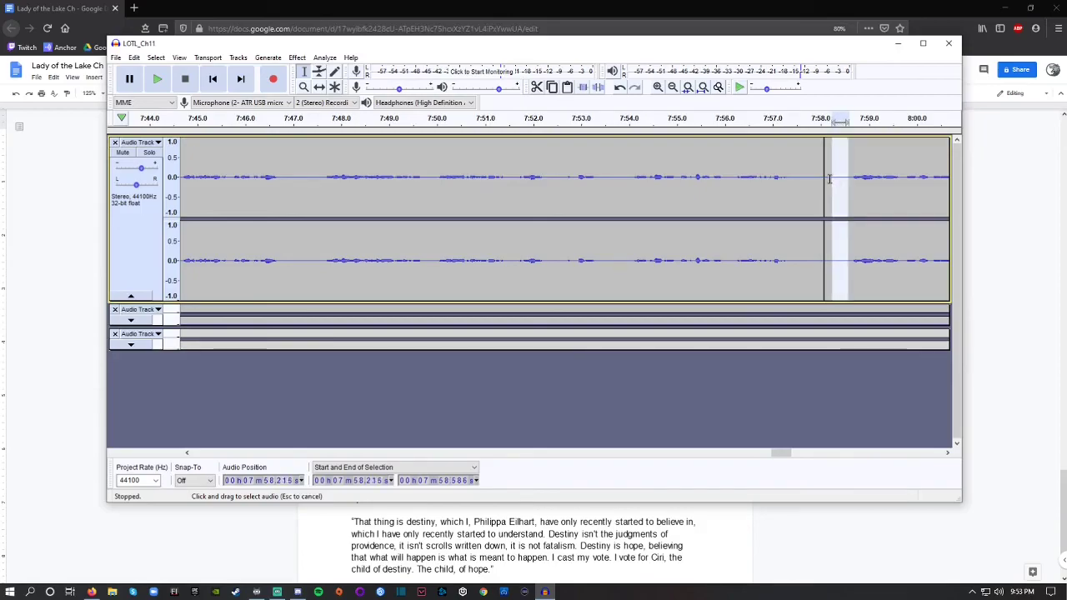
{"action": "left_click", "coordinate": [772, 175]}
{"action": "key", "text": "space"}
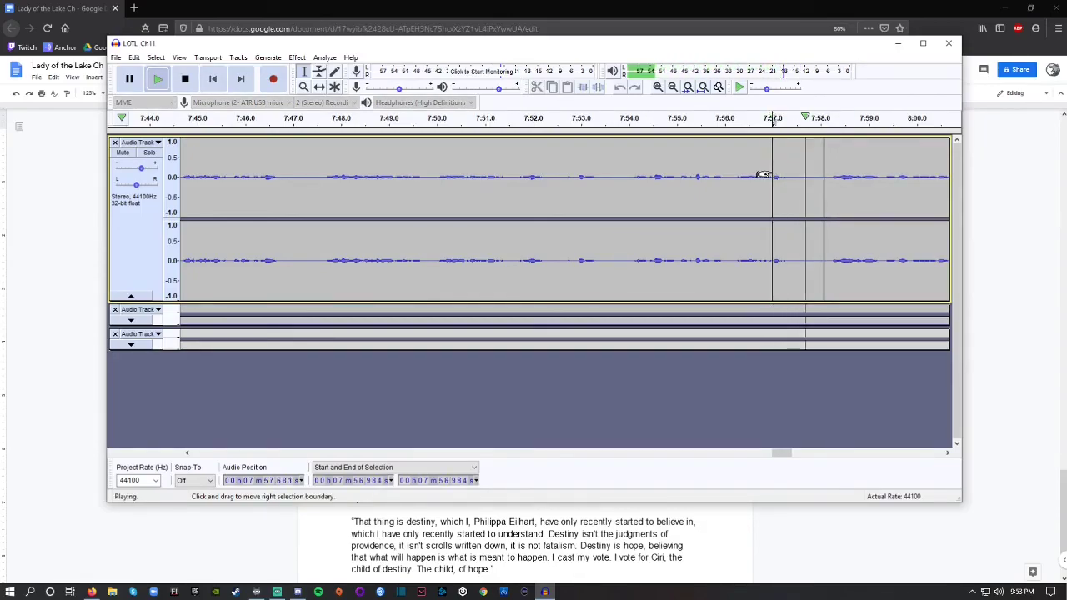
Step: Play the narration from 7:58.830 and listen to the passage up to about 8:26
{"action": "key", "text": "alt+f"}
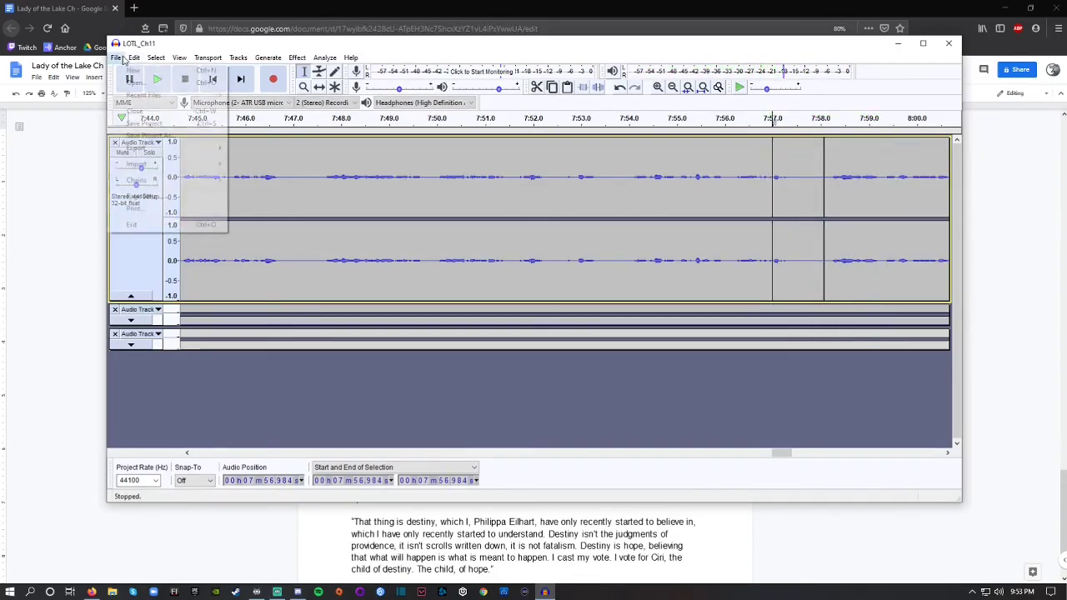
{"action": "key", "text": "Escape"}
{"action": "key", "text": "space"}
{"action": "left_click", "coordinate": [860, 170]}
{"action": "key", "text": "space"}
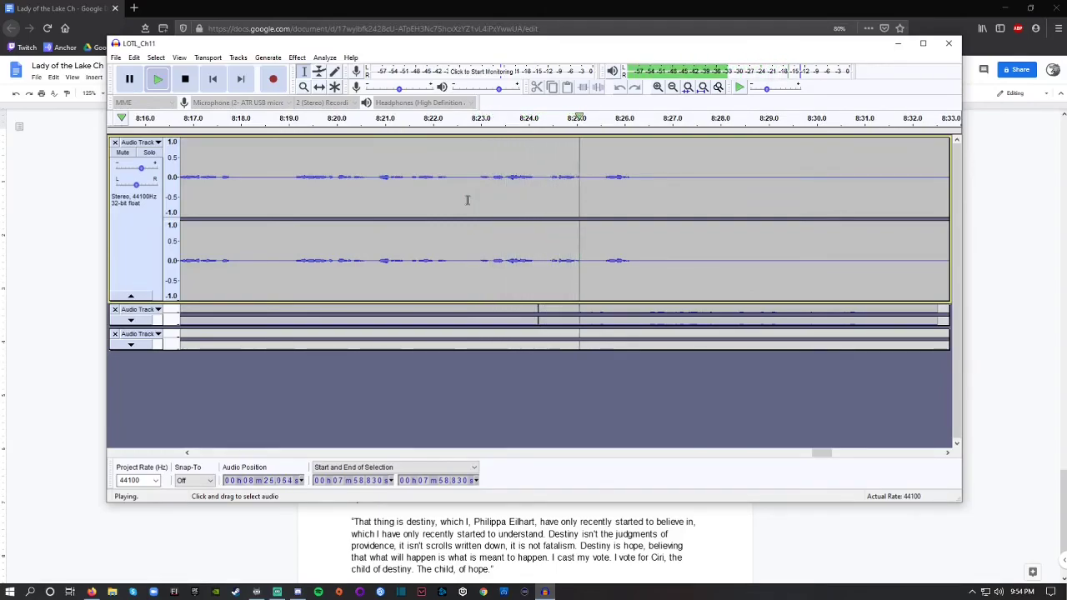
Step: Expand the second audio track and insert about 5.2 seconds of silence at 8:23.989, before its phrase
{"action": "key", "text": "space"}
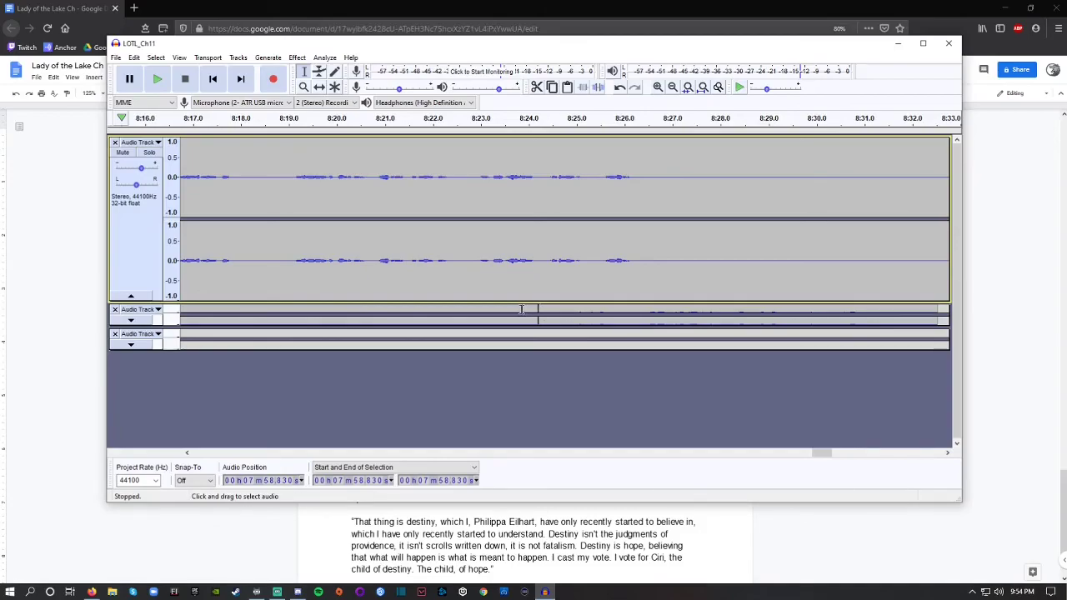
{"action": "left_click", "coordinate": [130, 322]}
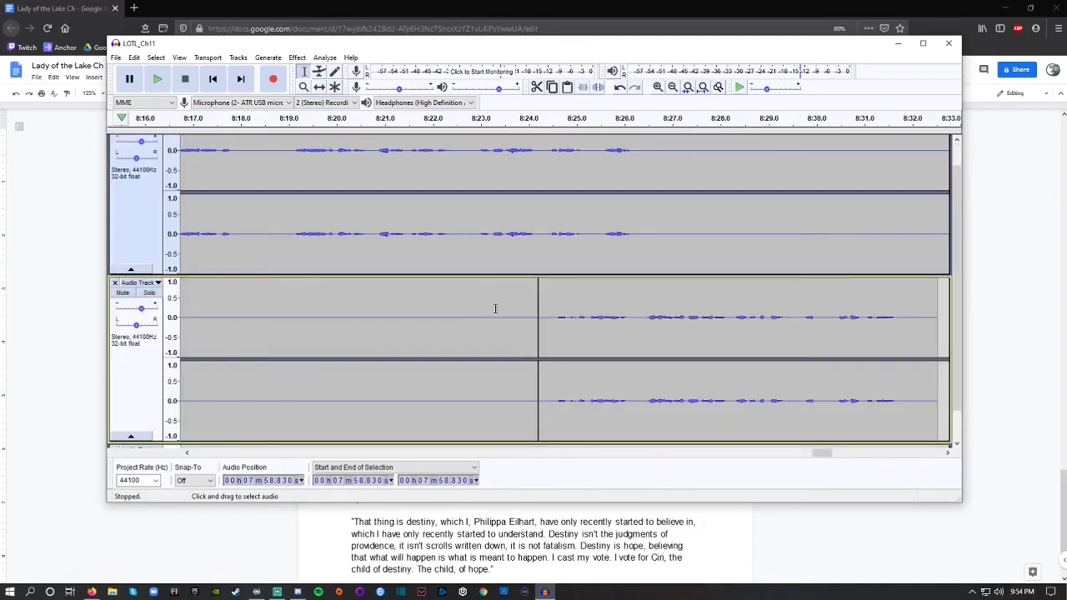
{"action": "left_click", "coordinate": [535, 291]}
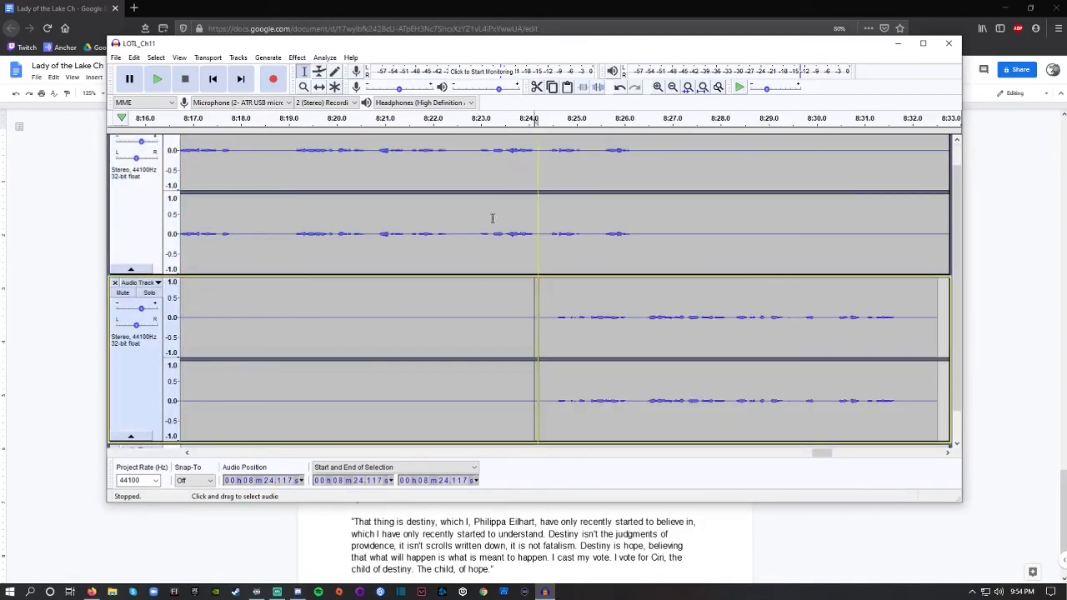
{"action": "left_click", "coordinate": [268, 57]}
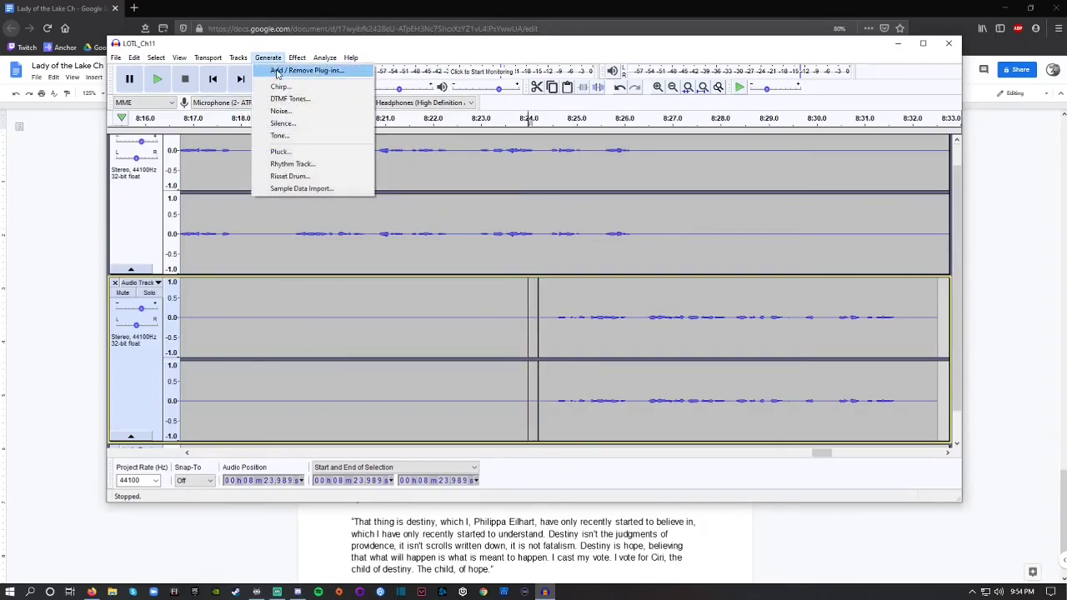
{"action": "left_click", "coordinate": [305, 125]}
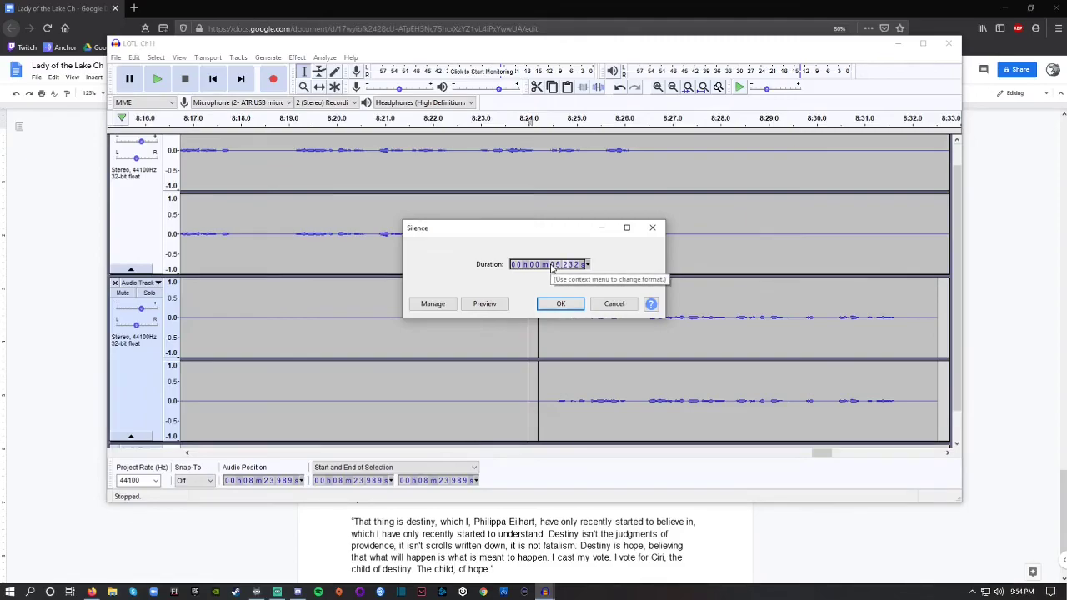
{"action": "key", "text": "Return"}
Step: Delete the surplus silence in the second track back to 8:26.752 and replay the transition from 8:25.800
{"action": "left_click_drag", "start_coordinate": [638, 300], "coordinate": [643, 301]}
{"action": "left_click_drag", "start_coordinate": [791, 305], "coordinate": [662, 284]}
{"action": "key", "text": "Delete"}
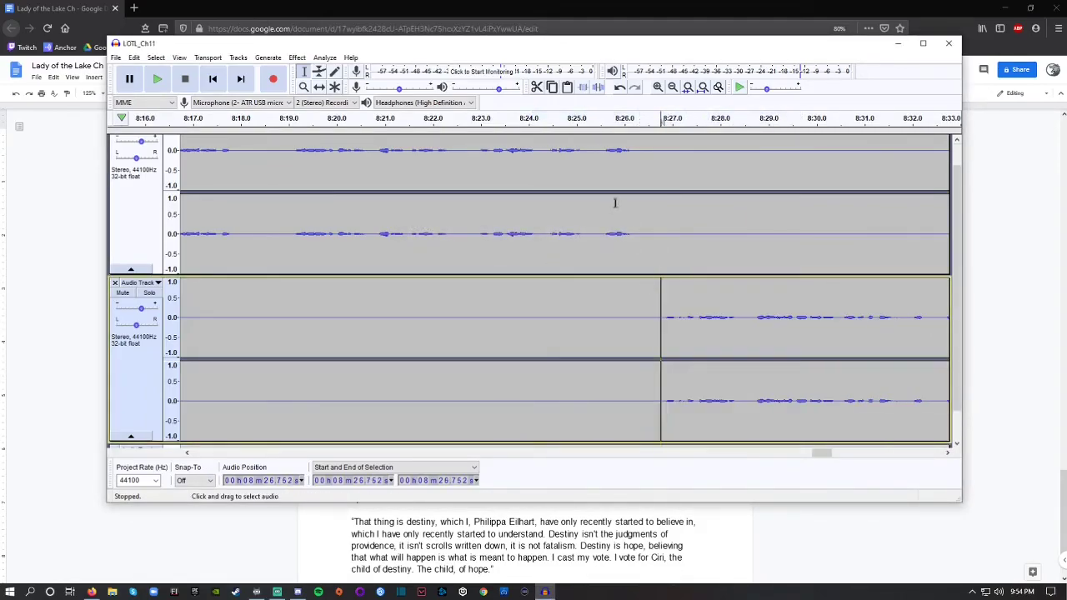
{"action": "scroll", "coordinate": [615, 205], "scroll_direction": "up", "scroll_amount": 1}
{"action": "left_click", "coordinate": [614, 196]}
{"action": "key", "text": "space"}
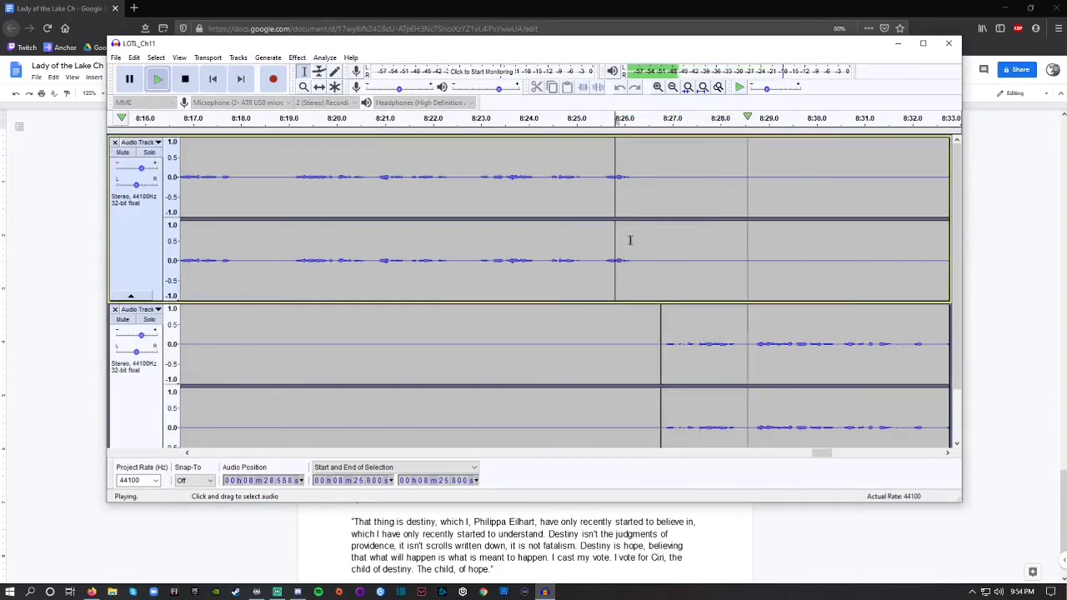
Step: Replay the track transition from 8:24.662 and collapse the second audio track
{"action": "left_click", "coordinate": [560, 172]}
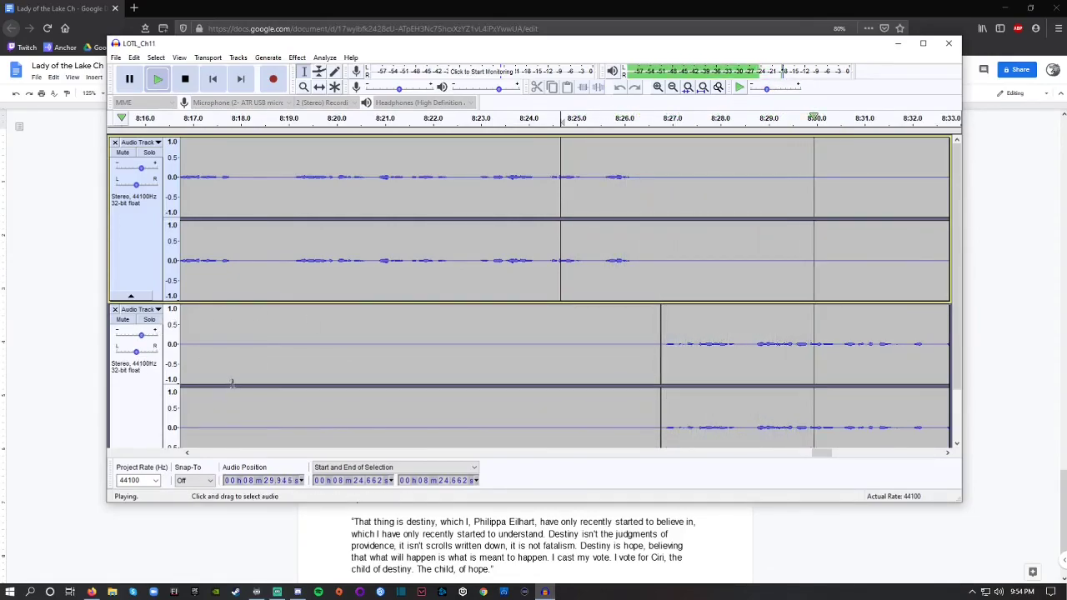
{"action": "scroll", "coordinate": [322, 400], "scroll_direction": "down", "scroll_amount": 1}
{"action": "left_click", "coordinate": [131, 429]}
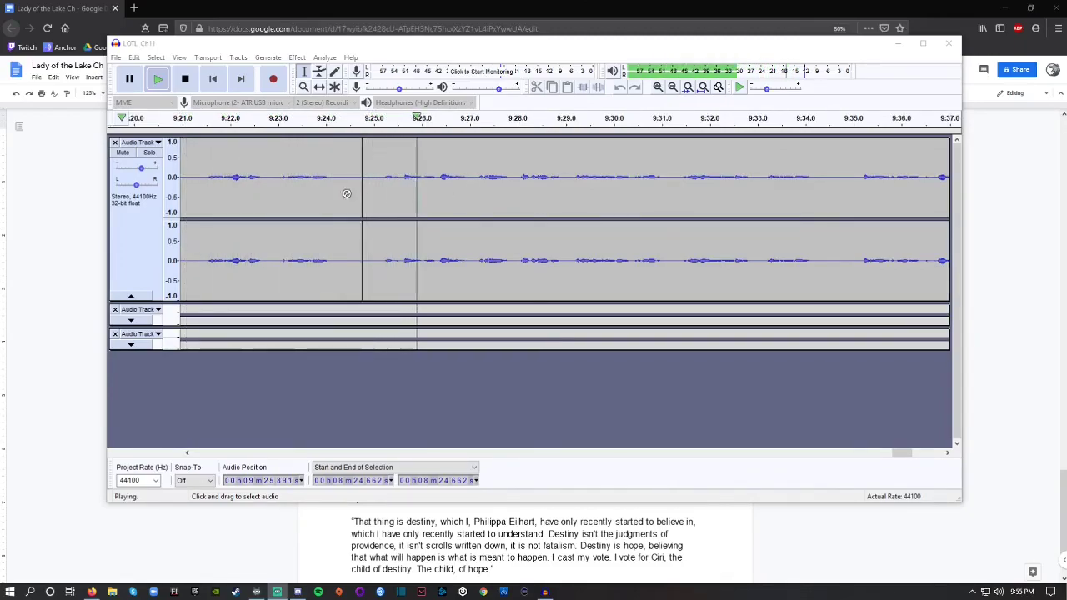
Step: Replace the gap from about 9:24.1 to 9:25.2 in the narration with silence and replay from 9:22.016
{"action": "left_click", "coordinate": [305, 175]}
{"action": "key", "text": "space"}
{"action": "key", "text": "space"}
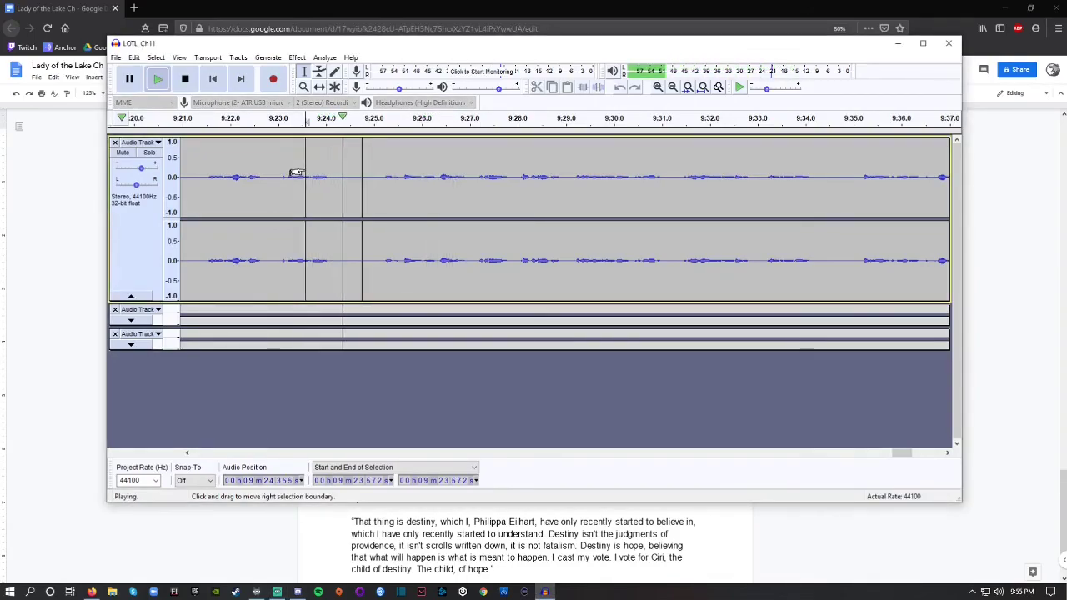
{"action": "key", "text": "space"}
{"action": "left_click_drag", "start_coordinate": [382, 174], "coordinate": [331, 167]}
{"action": "left_click", "coordinate": [268, 58]}
{"action": "left_click", "coordinate": [275, 121]}
{"action": "left_click", "coordinate": [557, 303]}
{"action": "left_click", "coordinate": [291, 174]}
{"action": "key", "text": "space"}
{"action": "left_click", "coordinate": [231, 162]}
{"action": "key", "text": "space"}
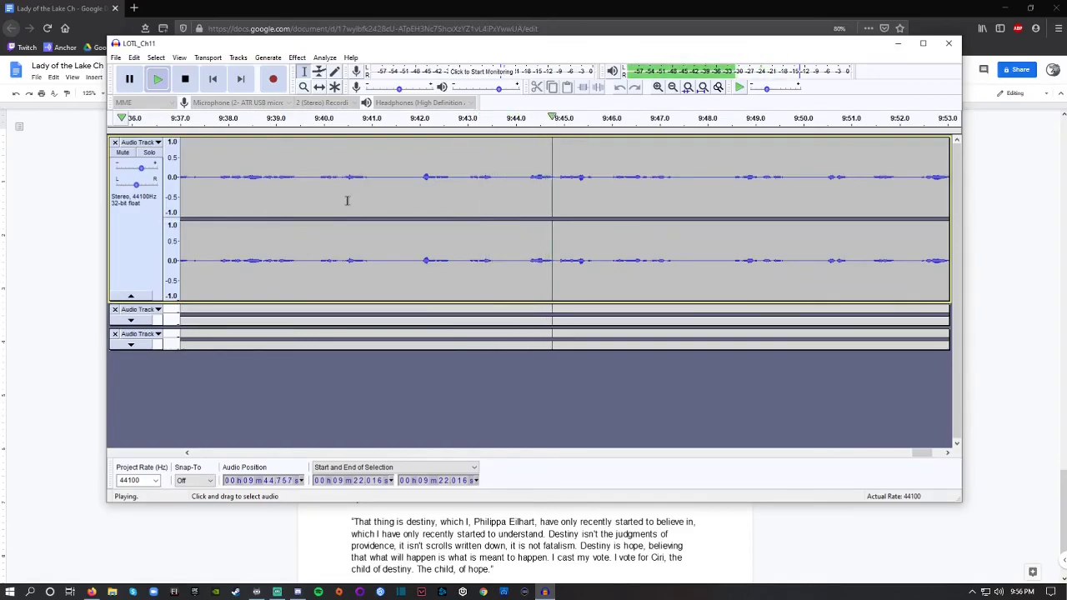
Step: Replace the narration gap from 9:43.692 to 9:44.295 in the first track with generated silence
{"action": "key", "text": "space"}
{"action": "left_click_drag", "start_coordinate": [528, 177], "coordinate": [498, 175]}
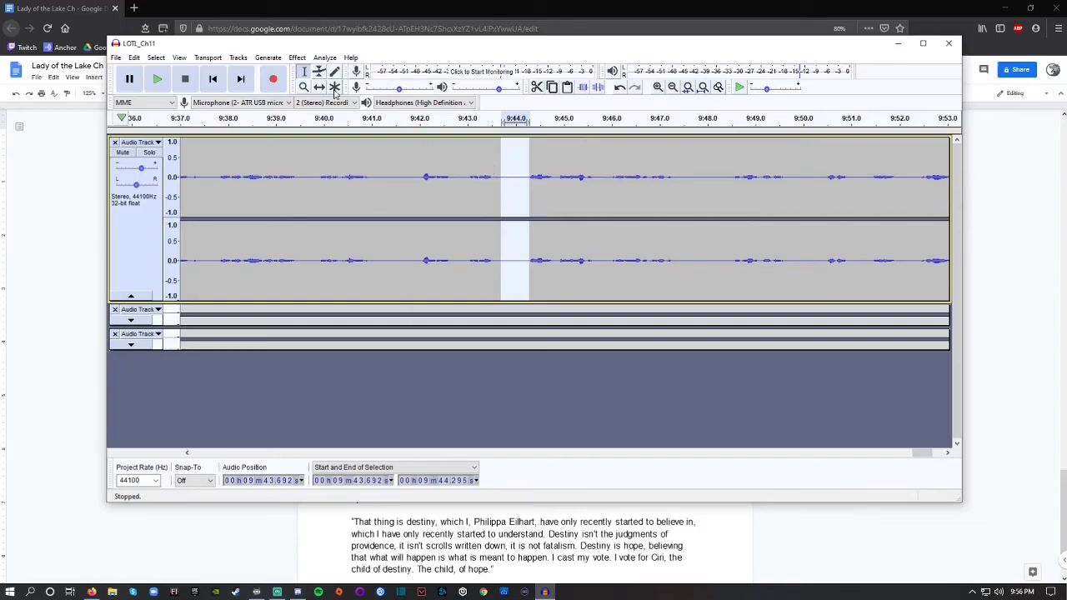
{"action": "left_click", "coordinate": [268, 58]}
{"action": "left_click", "coordinate": [288, 126]}
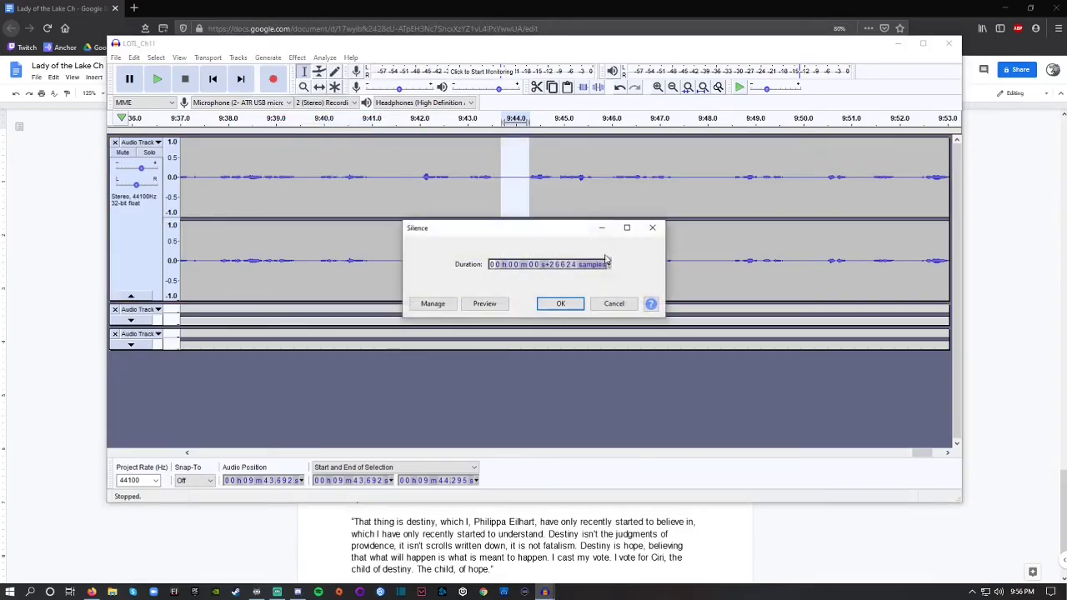
{"action": "left_click", "coordinate": [561, 305]}
Step: Play the pause before the 9:42 phrase and replace the stretch from 9:41.045 to 9:42.055 with silence
{"action": "left_click", "coordinate": [400, 173]}
{"action": "key", "text": "space"}
{"action": "key", "text": "space"}
{"action": "left_click_drag", "start_coordinate": [423, 175], "coordinate": [374, 167]}
{"action": "left_click", "coordinate": [268, 57]}
{"action": "left_click", "coordinate": [288, 126]}
{"action": "left_click", "coordinate": [554, 304]}
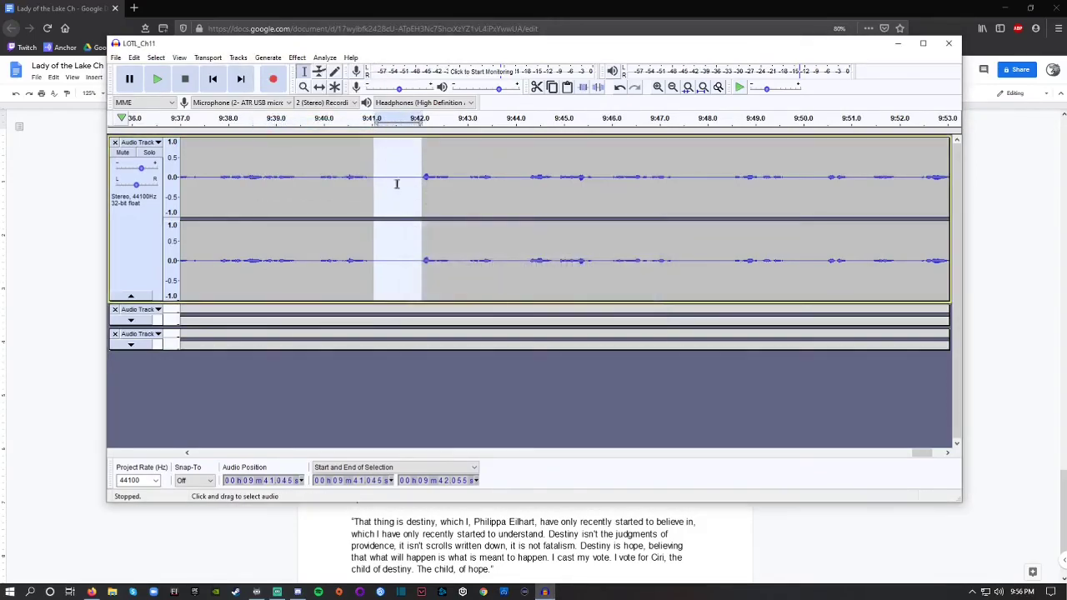
Step: Replay the narration from 9:39.036 to check the silenced gaps near the end of the track
{"action": "left_click", "coordinate": [278, 161]}
{"action": "key", "text": "space"}
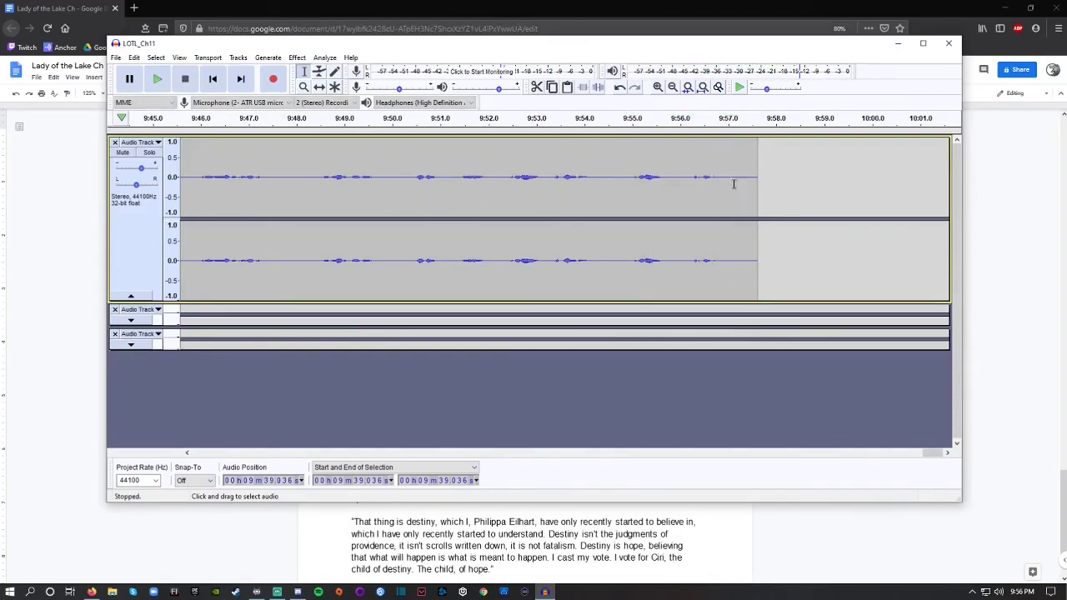
{"action": "key", "text": "space"}
{"action": "key", "text": "space"}
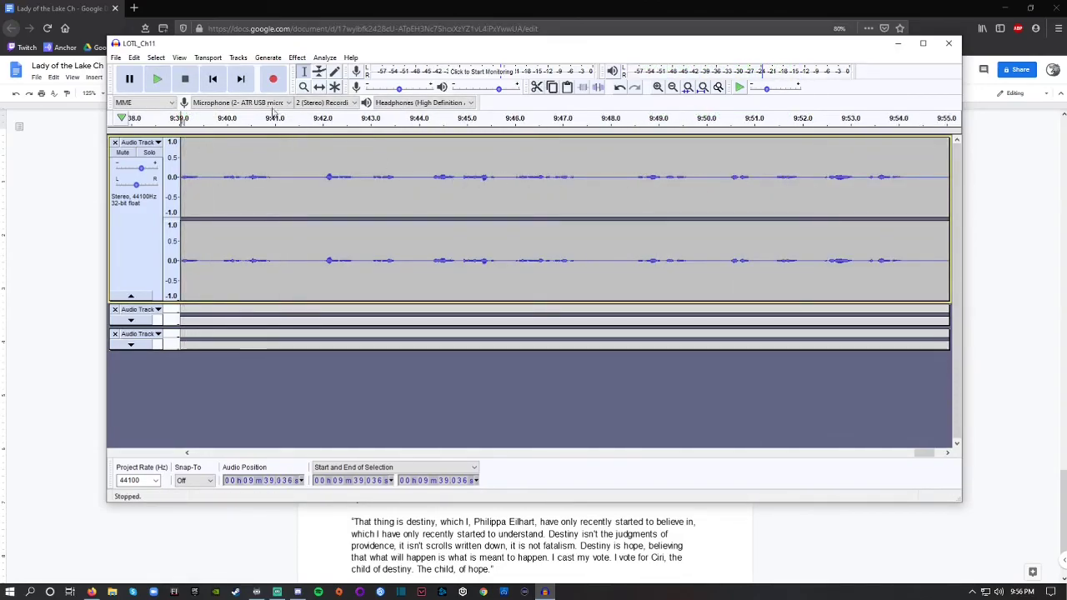
Step: Return the cursor to the start of the project and save the project
{"action": "left_click", "coordinate": [214, 79]}
{"action": "left_click", "coordinate": [116, 57]}
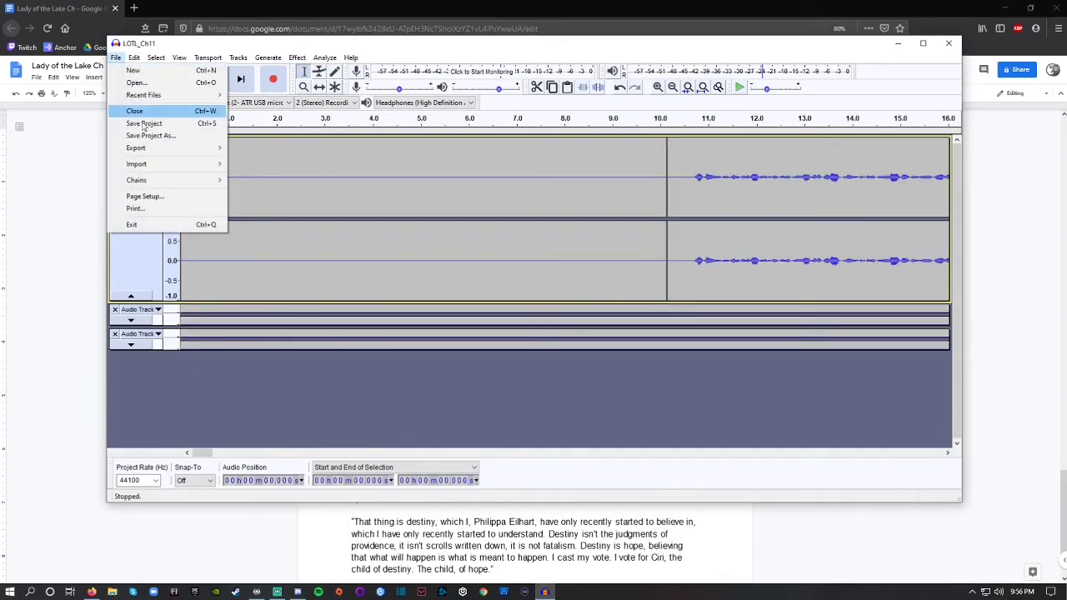
{"action": "left_click", "coordinate": [138, 125]}
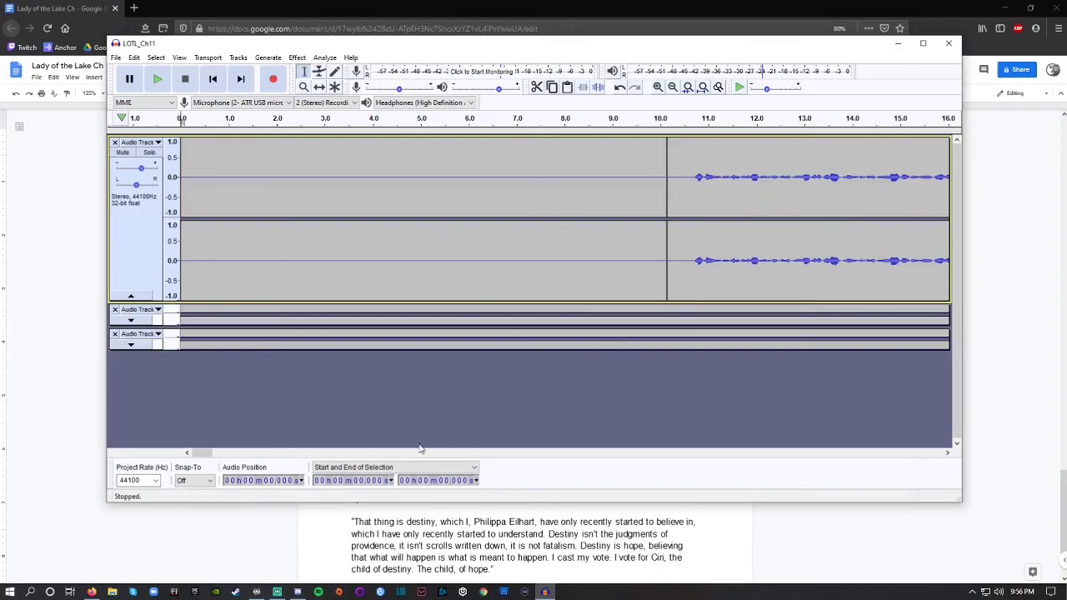
Step: Listen to the first track from 26.738 s and around the pause near 27.5 s for background noise
{"action": "left_click_drag", "start_coordinate": [205, 453], "coordinate": [230, 457]}
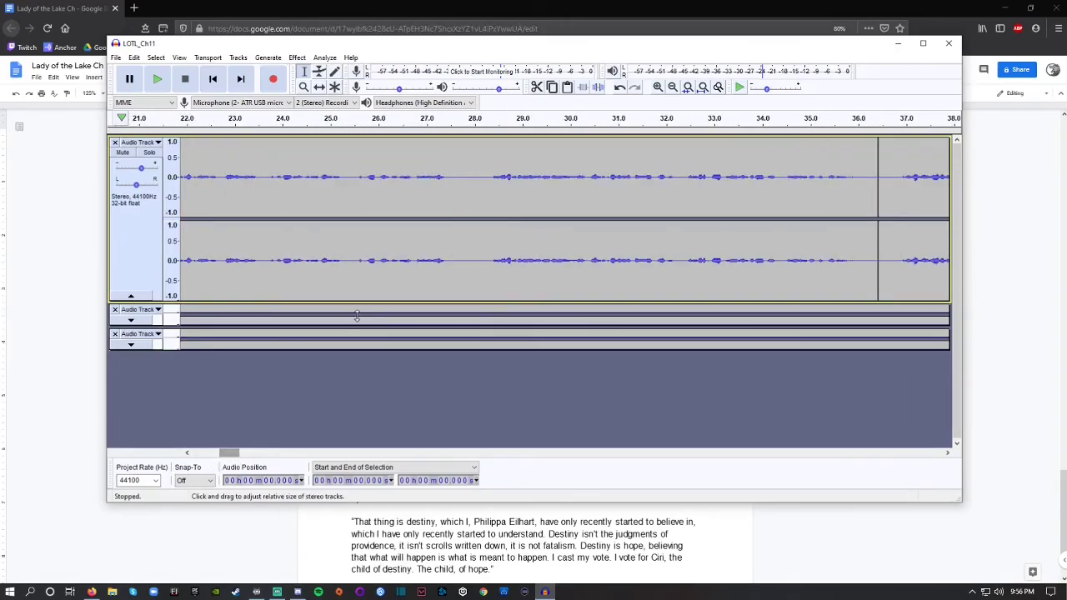
{"action": "key", "text": "space"}
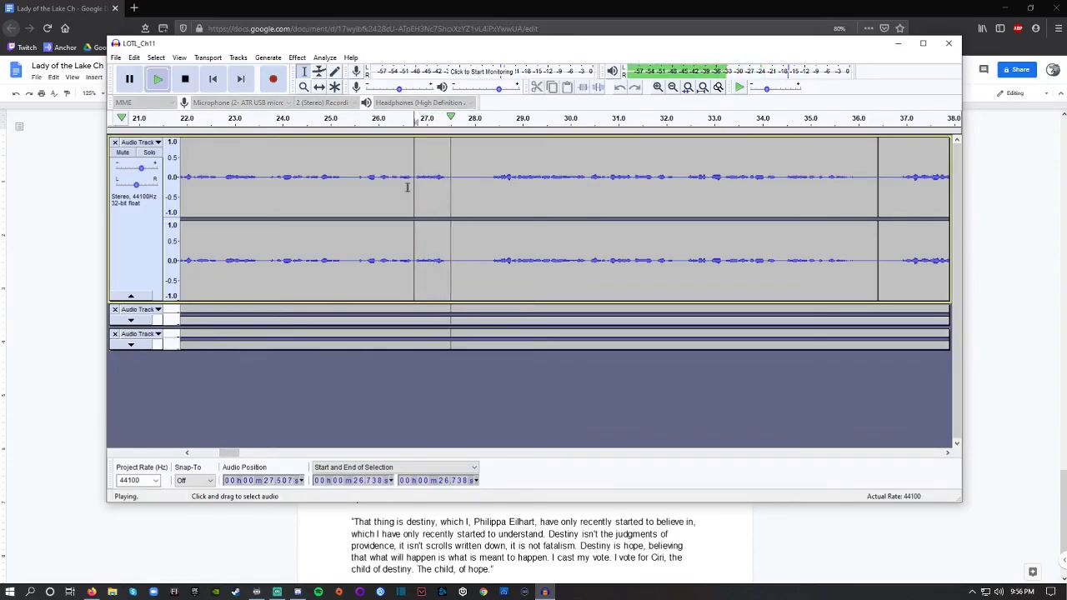
{"action": "key", "text": "space"}
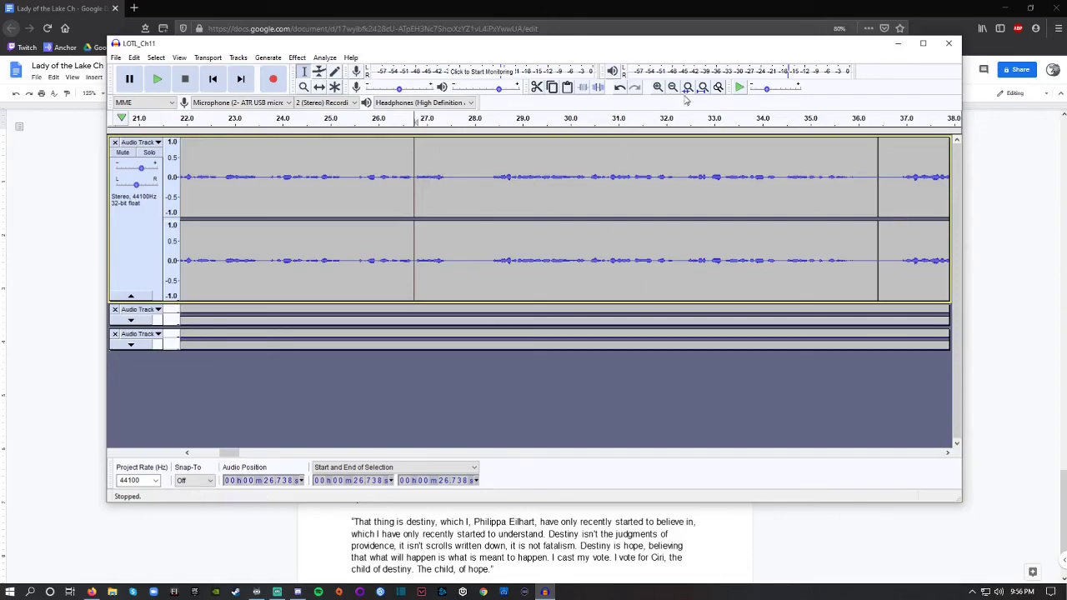
{"action": "left_click", "coordinate": [462, 169]}
{"action": "left_click", "coordinate": [453, 169]}
{"action": "key", "text": "space"}
{"action": "key", "text": "space"}
{"action": "key", "text": "space"}
{"action": "key", "text": "space"}
Step: Capture a Noise Reduction profile from the pause between 27.609 s and 28.061 s in the first track
{"action": "left_click_drag", "start_coordinate": [477, 178], "coordinate": [456, 178]}
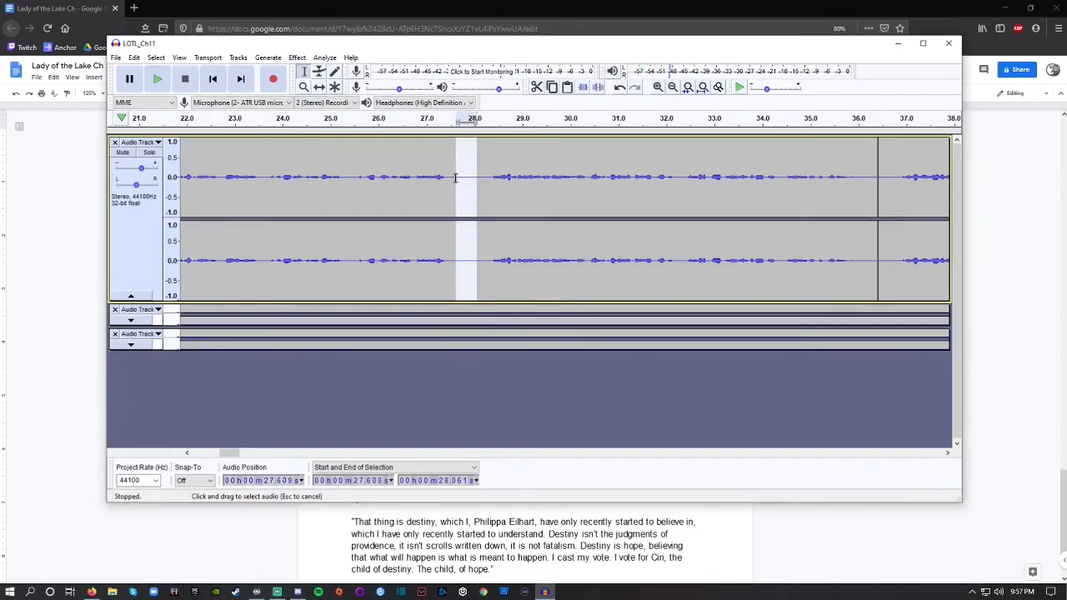
{"action": "left_click", "coordinate": [298, 58]}
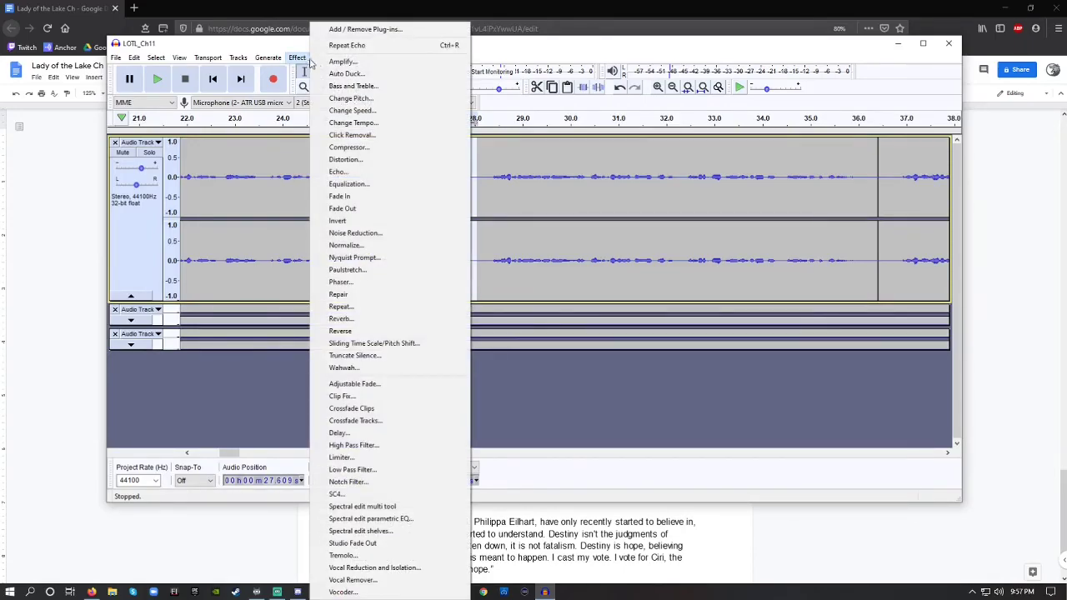
{"action": "left_click", "coordinate": [366, 234]}
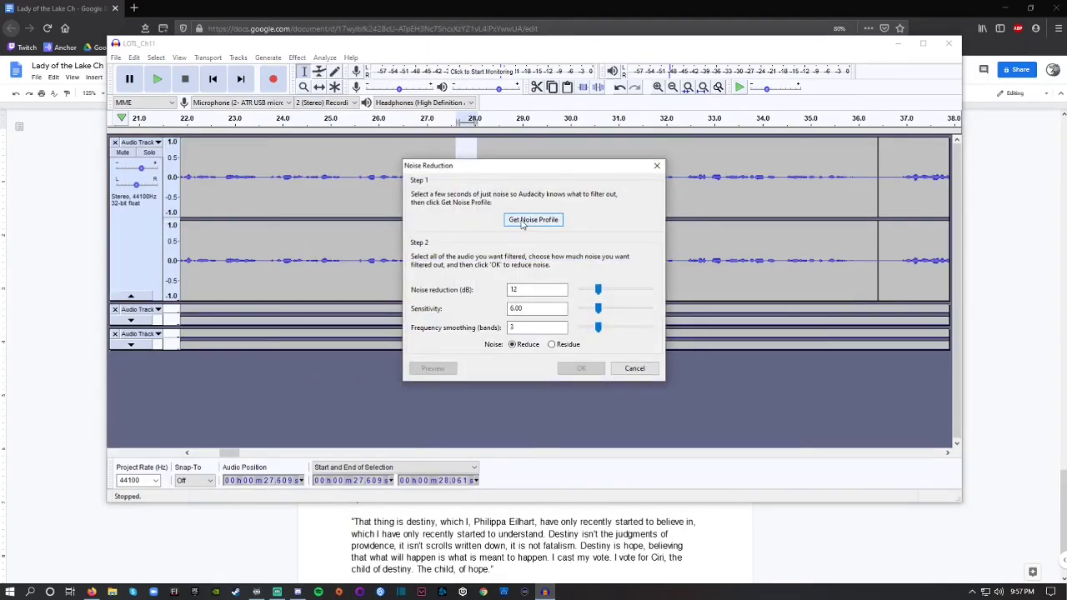
{"action": "left_click", "coordinate": [533, 219]}
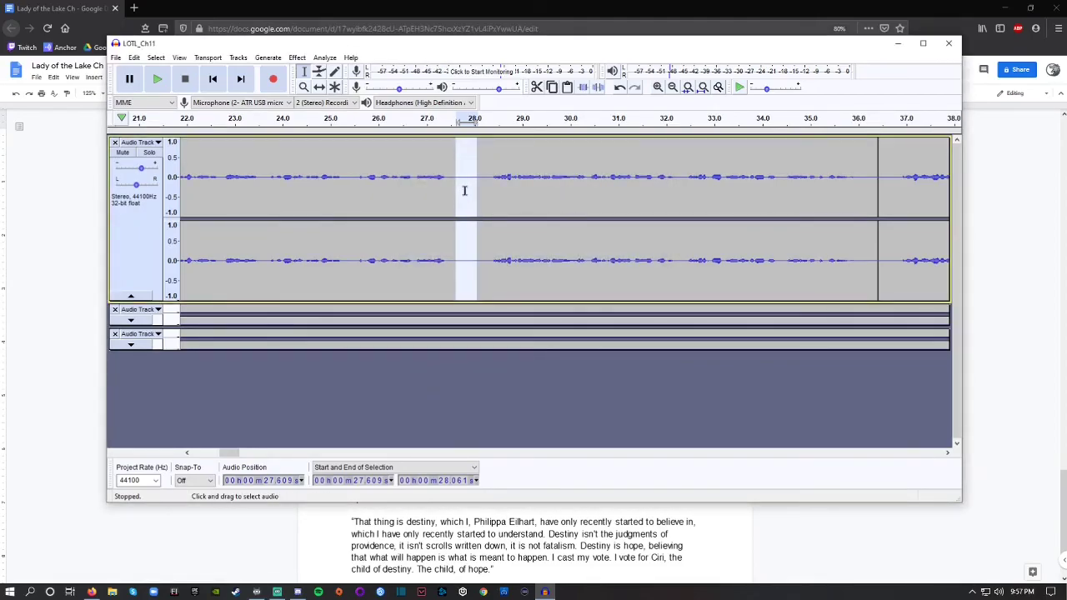
Step: Apply Noise Reduction to all the audio with 12 dB reduction, sensitivity 6.00 and 3 frequency smoothing bands
{"action": "key", "text": "ctrl+a"}
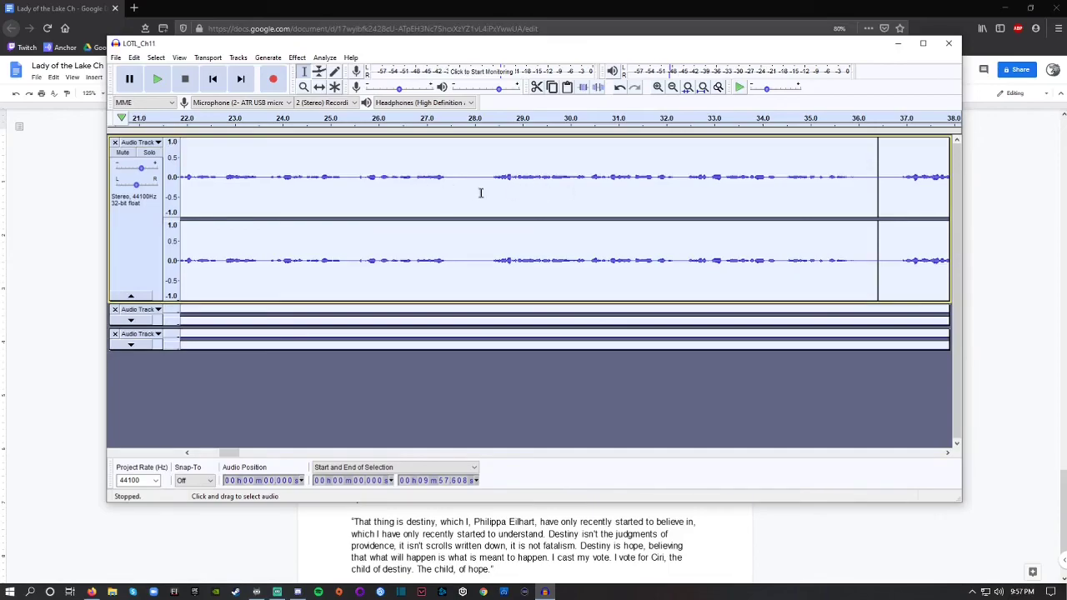
{"action": "left_click", "coordinate": [298, 58]}
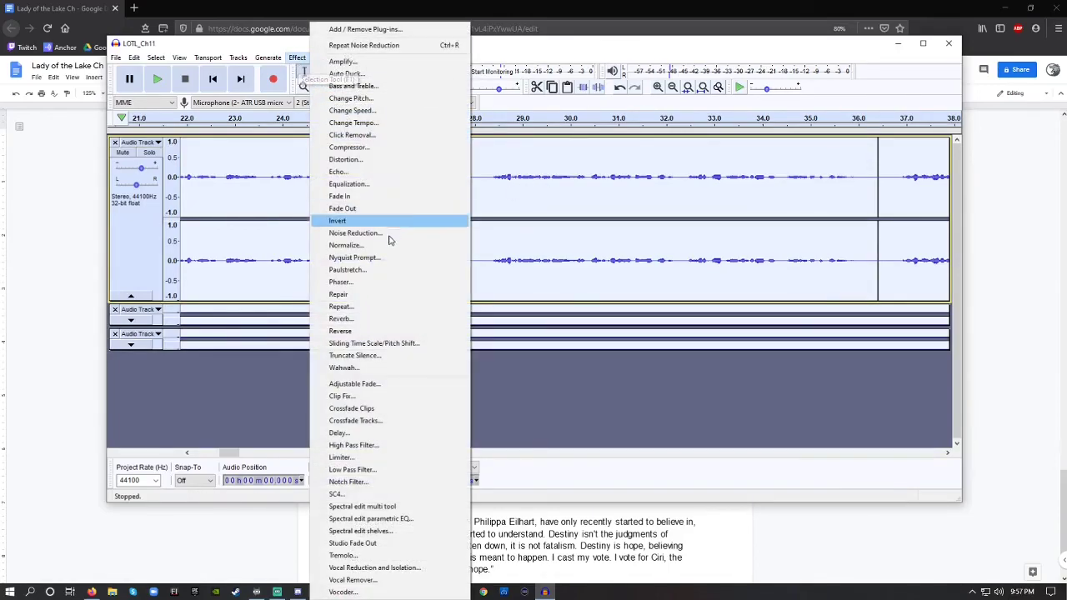
{"action": "left_click", "coordinate": [361, 233]}
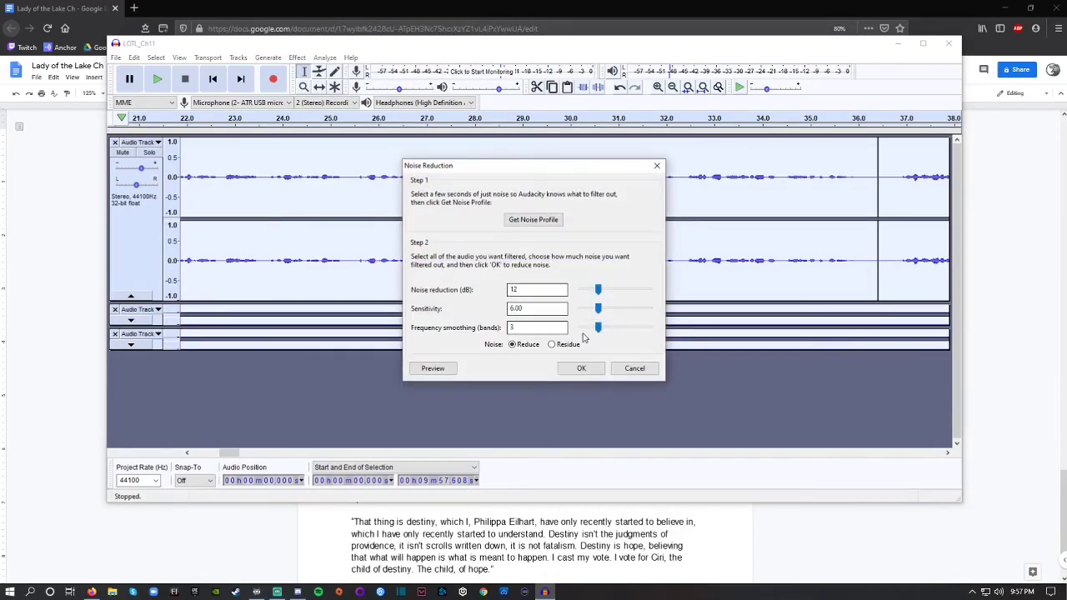
{"action": "left_click", "coordinate": [581, 368]}
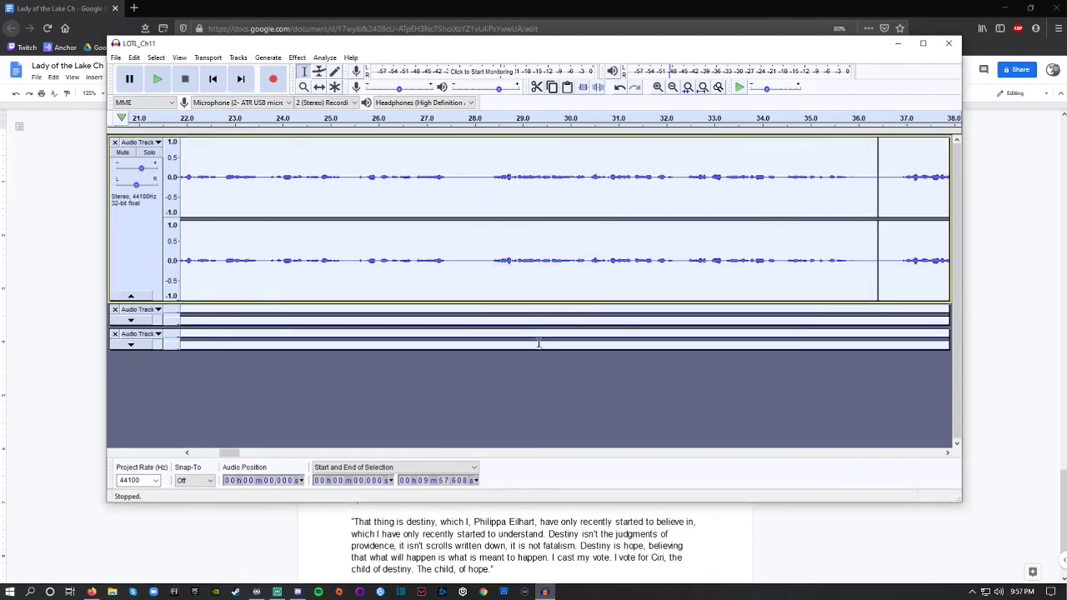
Step: Replay the noise-reduced narration from 27.481 s, 26.773 s and 35.573 s to check the pauses
{"action": "left_click", "coordinate": [450, 179]}
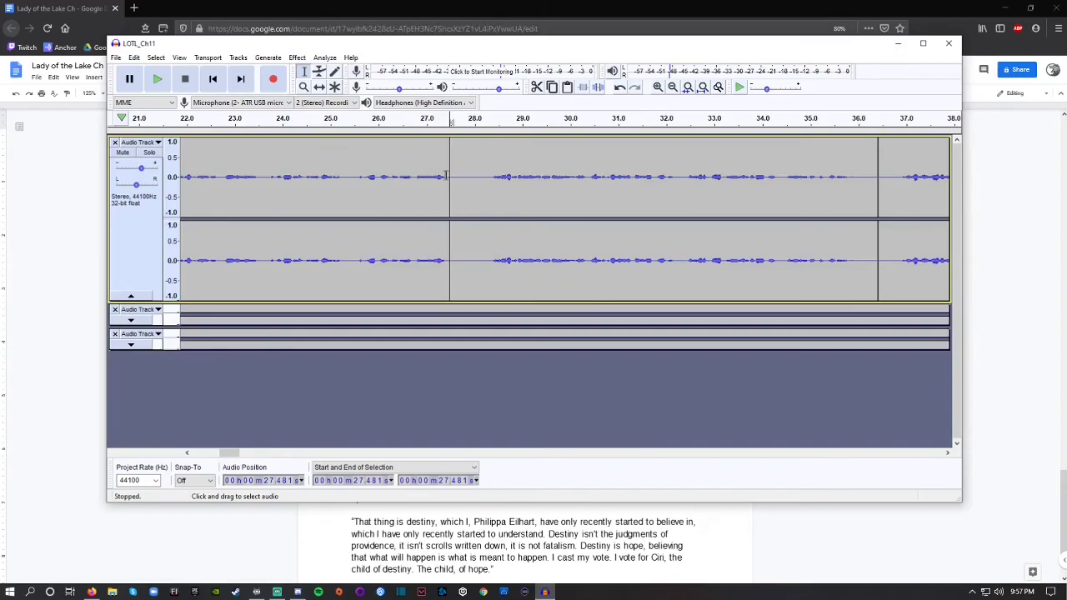
{"action": "key", "text": "space"}
{"action": "key", "text": "space"}
{"action": "key", "text": "space"}
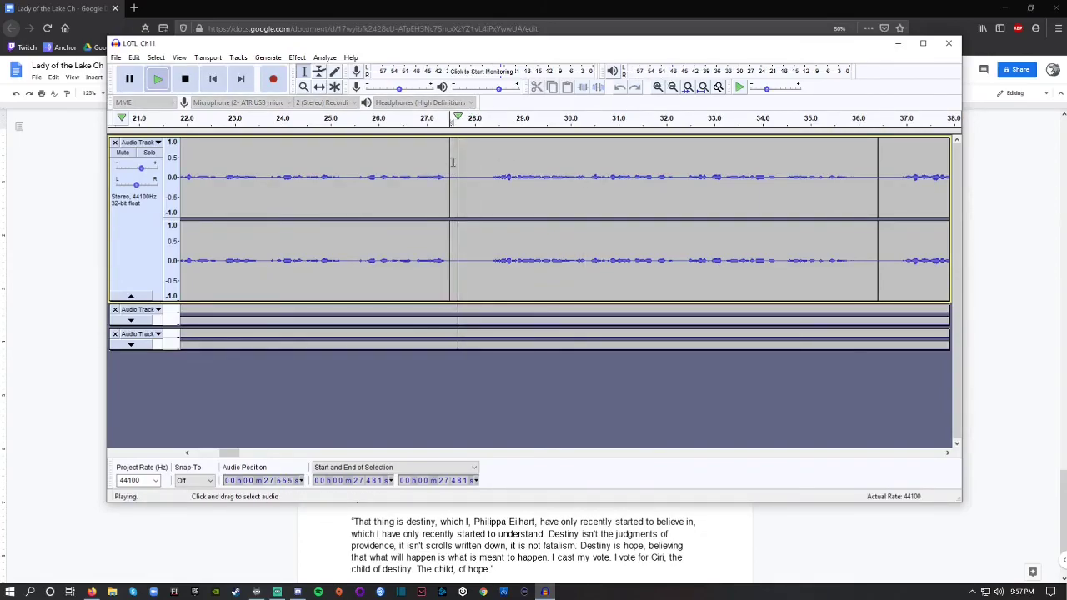
{"action": "left_click", "coordinate": [416, 163]}
{"action": "key", "text": "space"}
{"action": "key", "text": "space"}
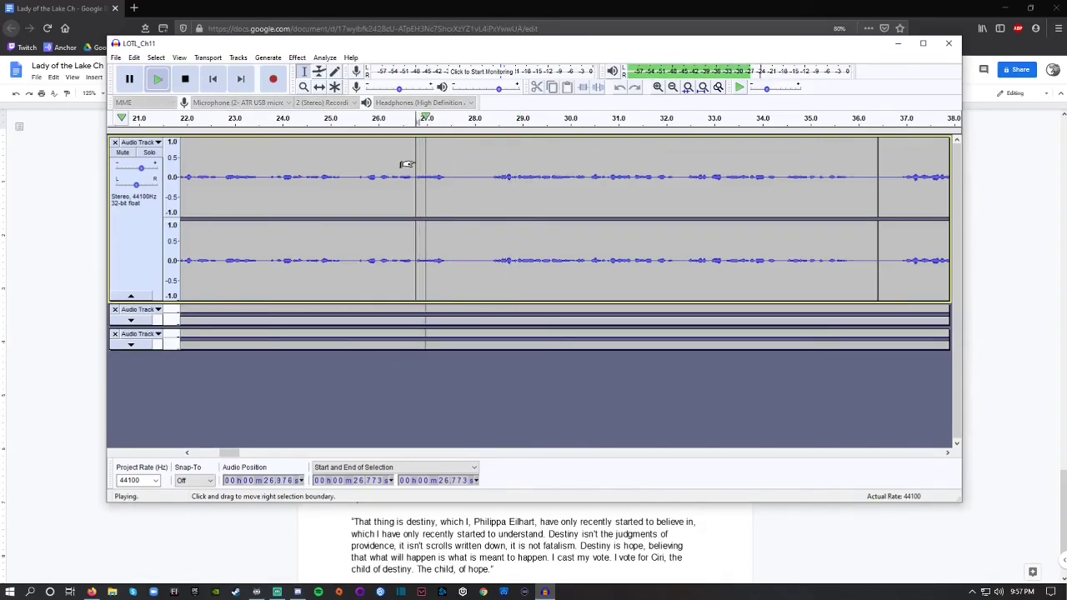
{"action": "key", "text": "space"}
{"action": "left_click", "coordinate": [838, 163]}
{"action": "key", "text": "space"}
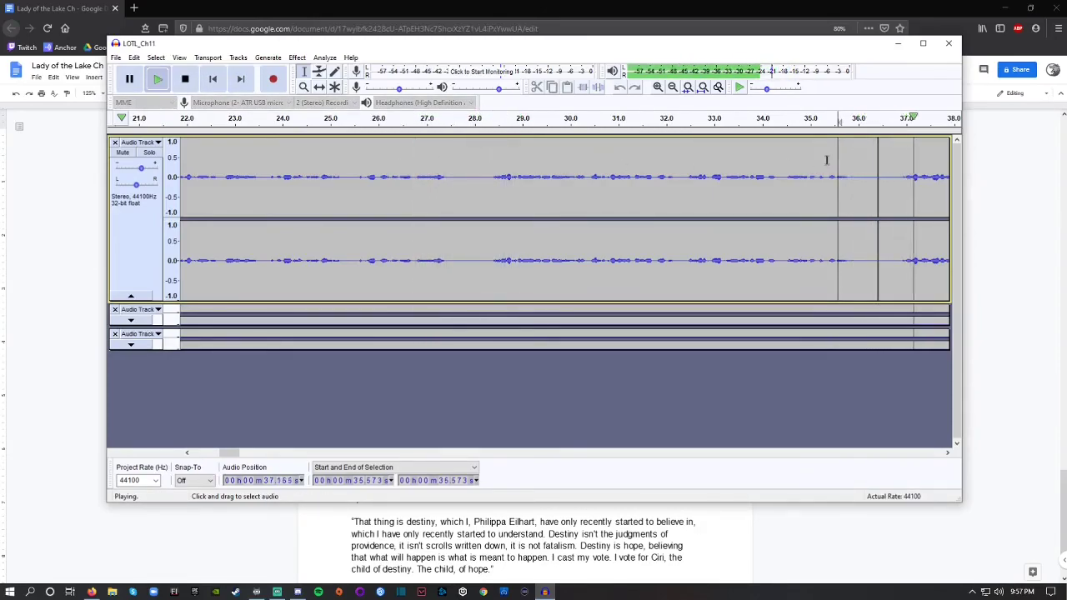
{"action": "key", "text": "space"}
Step: Go back to the project start and save the noise-reduced project
{"action": "left_click", "coordinate": [345, 175]}
{"action": "left_click", "coordinate": [212, 78]}
{"action": "left_click", "coordinate": [133, 58]}
{"action": "mouse_move", "coordinate": [116, 57]}
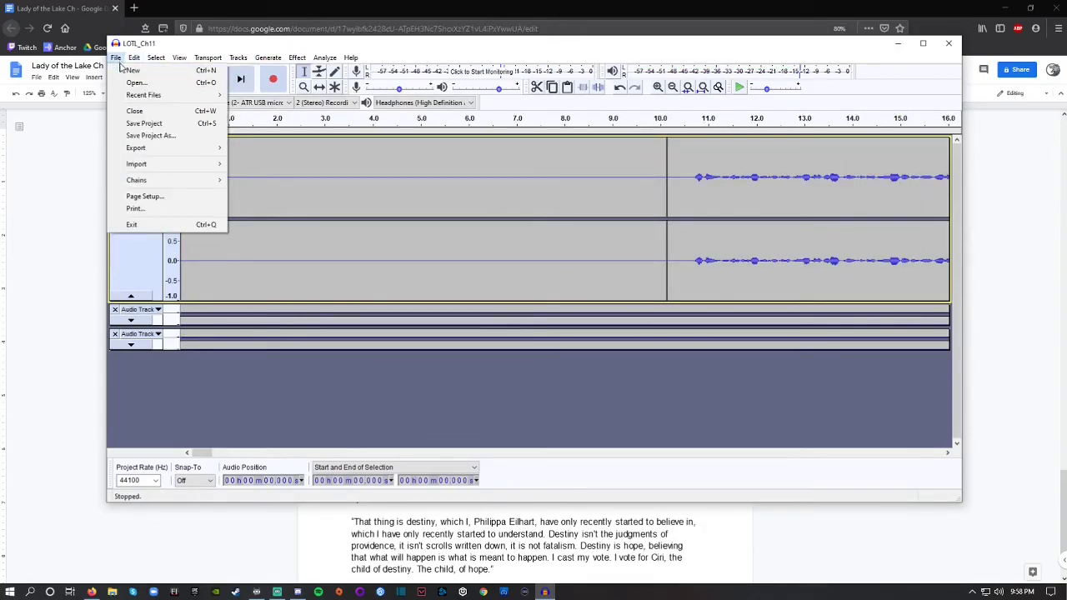
{"action": "left_click", "coordinate": [145, 123]}
Step: Shrink the audio editor window, move it away from the desktop icons and minimize the browser
{"action": "left_click_drag", "start_coordinate": [309, 50], "coordinate": [313, 104]}
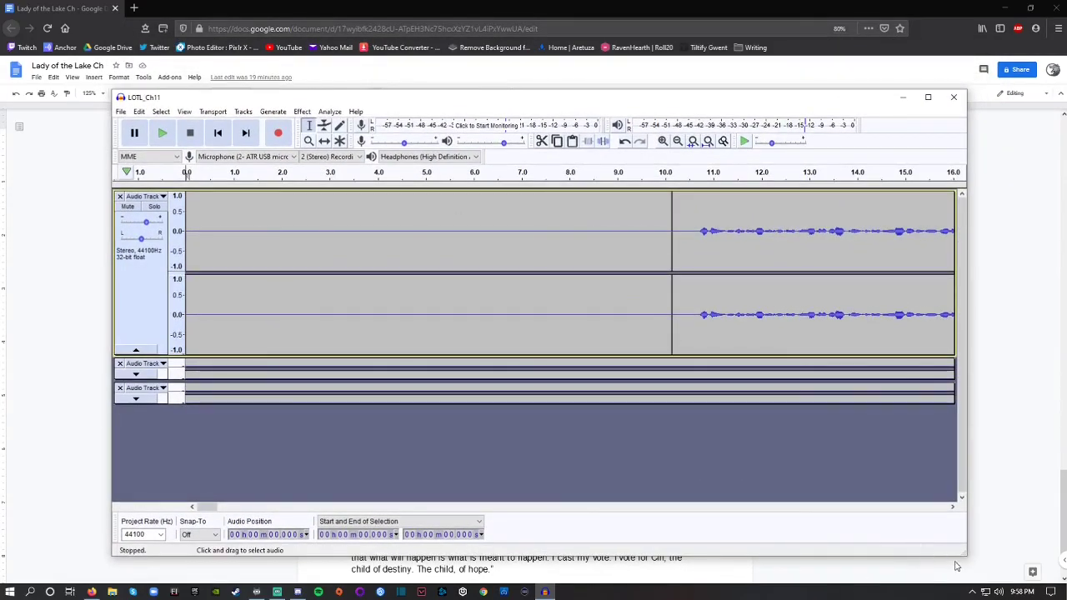
{"action": "left_click_drag", "start_coordinate": [966, 555], "coordinate": [775, 521]}
{"action": "left_click_drag", "start_coordinate": [406, 102], "coordinate": [616, 138]}
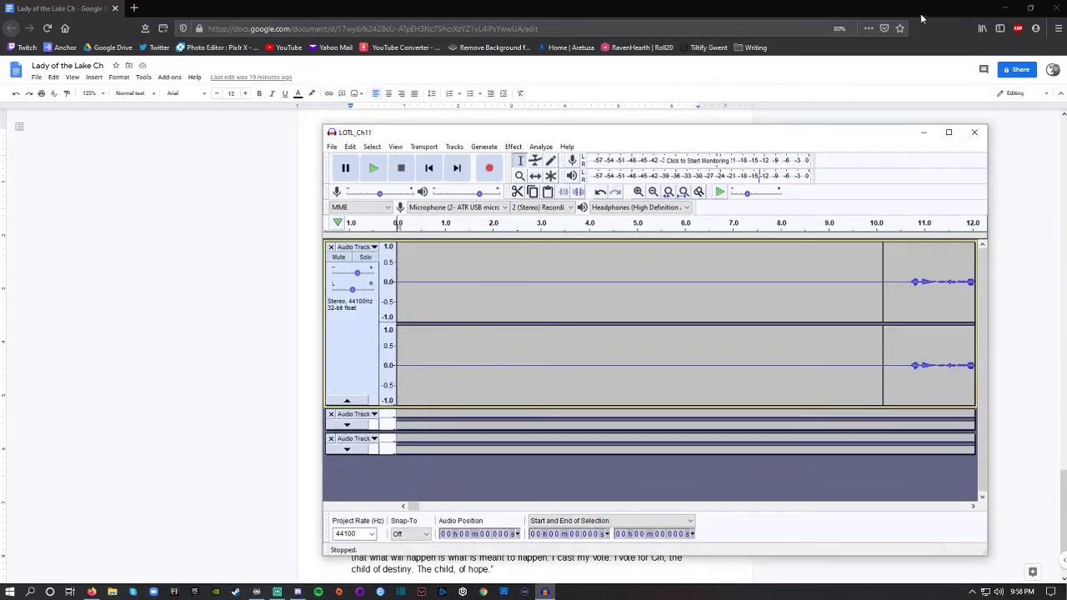
{"action": "left_click", "coordinate": [1003, 9]}
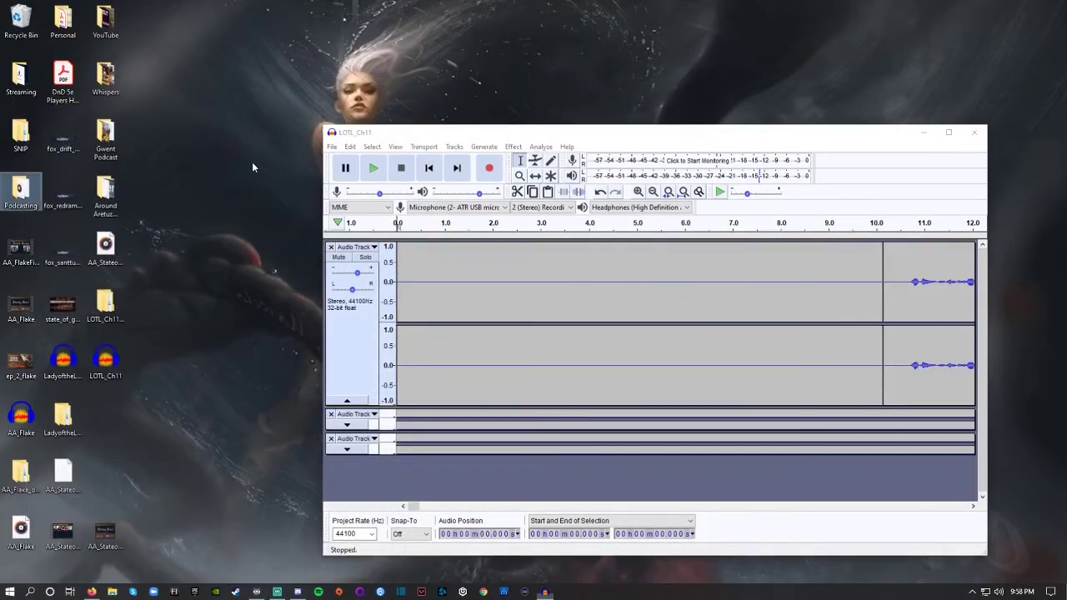
Step: Move the LOTL_Ch11 project file and its LOTL_Ch11_data folder together into the empty desktop column beside the other icons
{"action": "left_click_drag", "start_coordinate": [135, 527], "coordinate": [151, 267]}
{"action": "left_click_drag", "start_coordinate": [116, 377], "coordinate": [154, 29]}
{"action": "left_click_drag", "start_coordinate": [63, 362], "coordinate": [159, 65]}
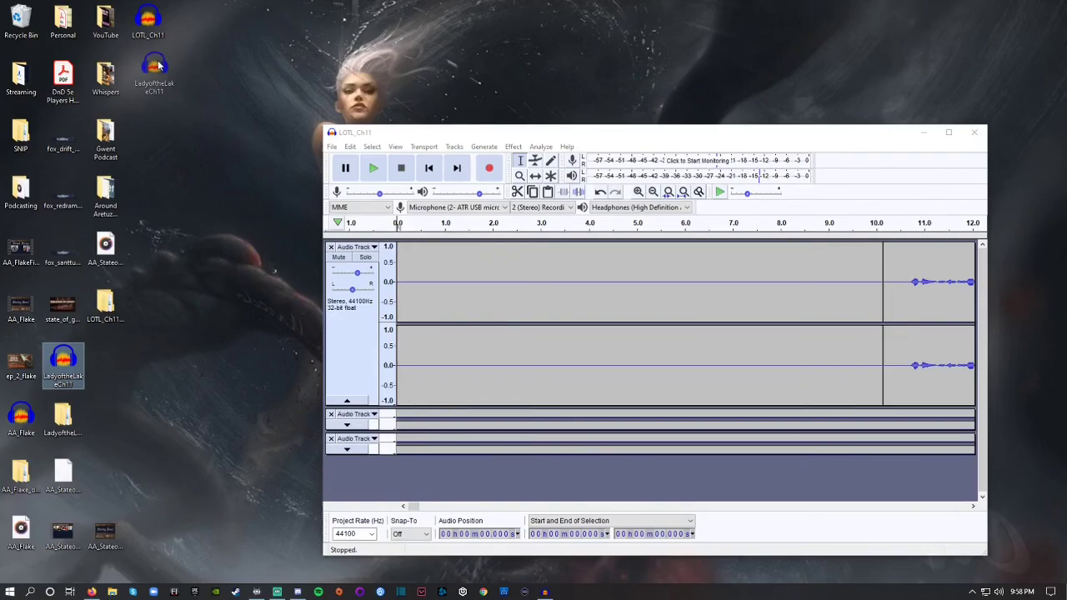
{"action": "left_click_drag", "start_coordinate": [158, 65], "coordinate": [75, 357]}
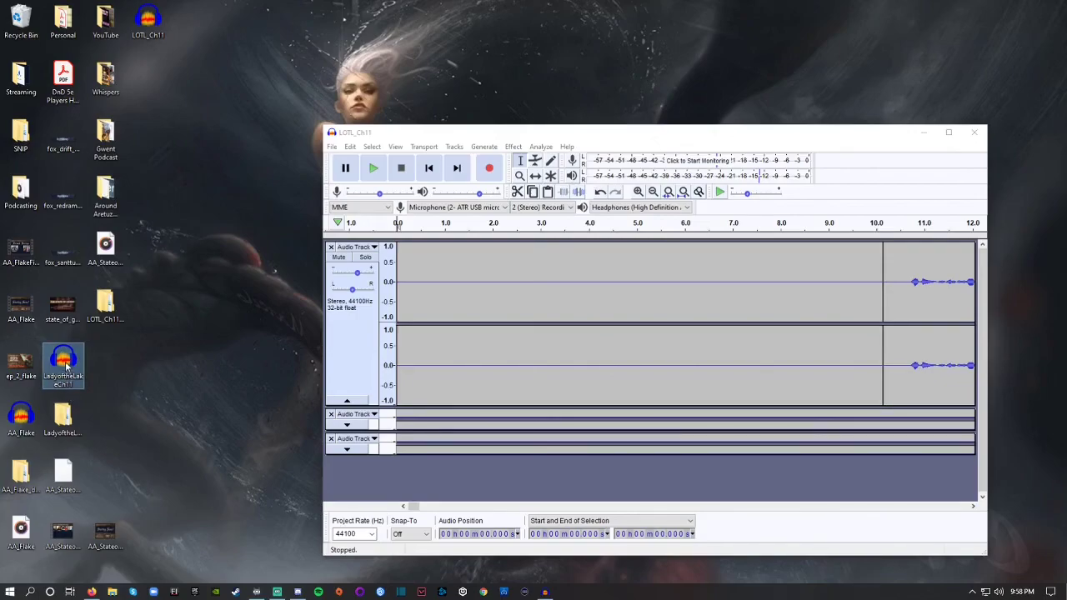
{"action": "left_click", "coordinate": [332, 146]}
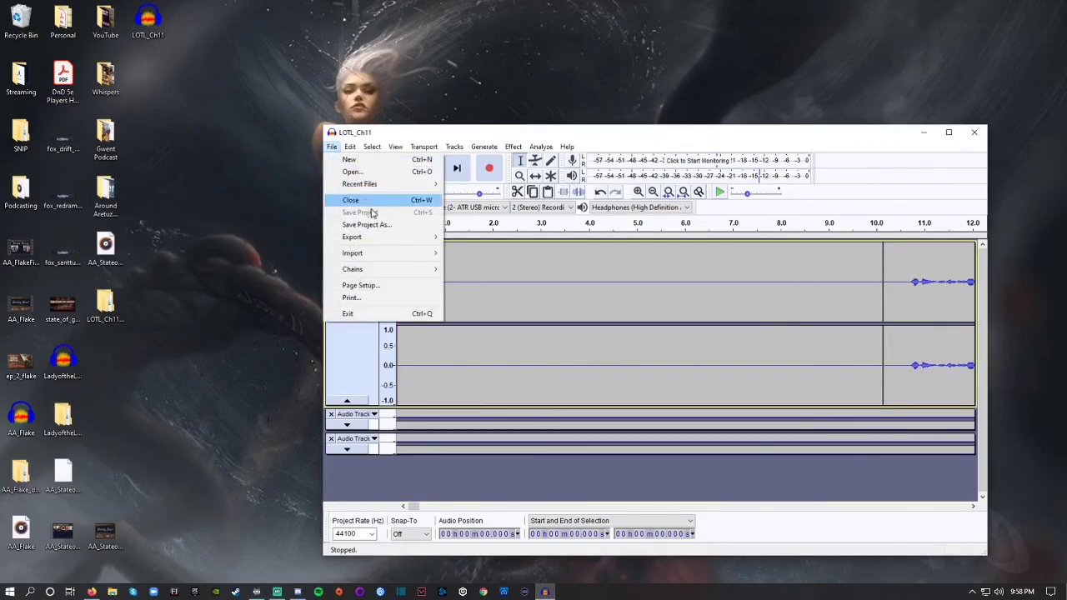
{"action": "left_click", "coordinate": [491, 373]}
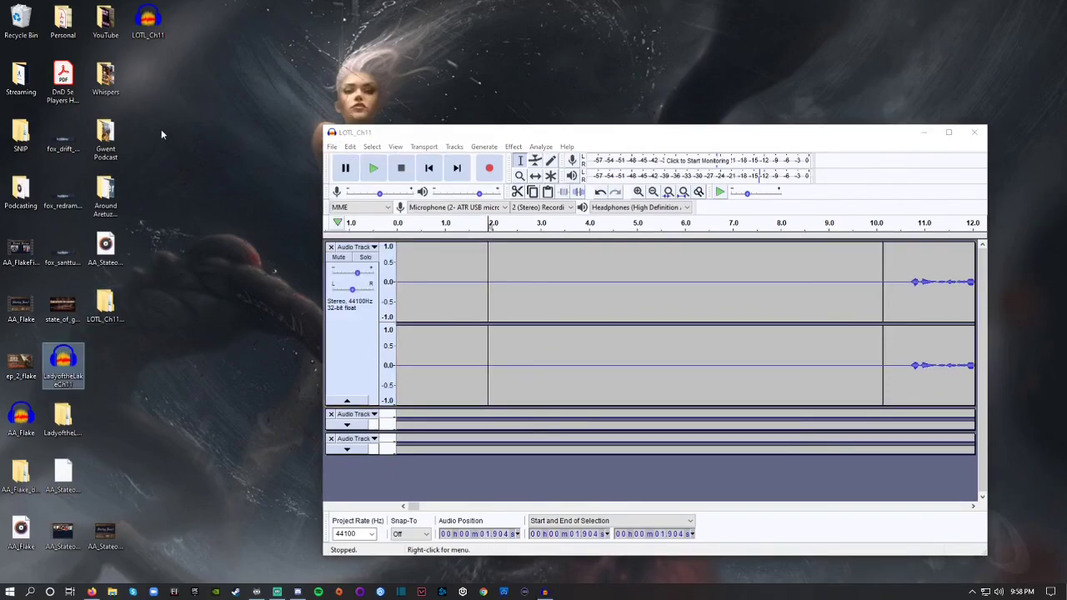
{"action": "left_click", "coordinate": [115, 310]}
{"action": "left_click_drag", "start_coordinate": [108, 309], "coordinate": [151, 86]}
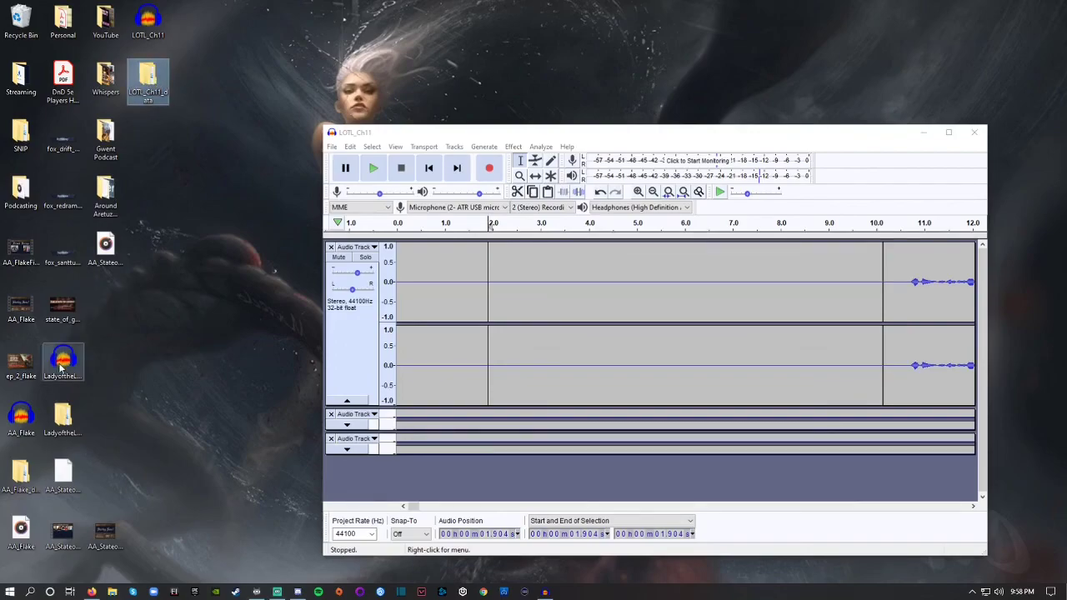
Step: Move the LadyoftheLakeCh11 project file and its data folder from the desktop to the Recycle Bin
{"action": "left_click", "coordinate": [64, 373]}
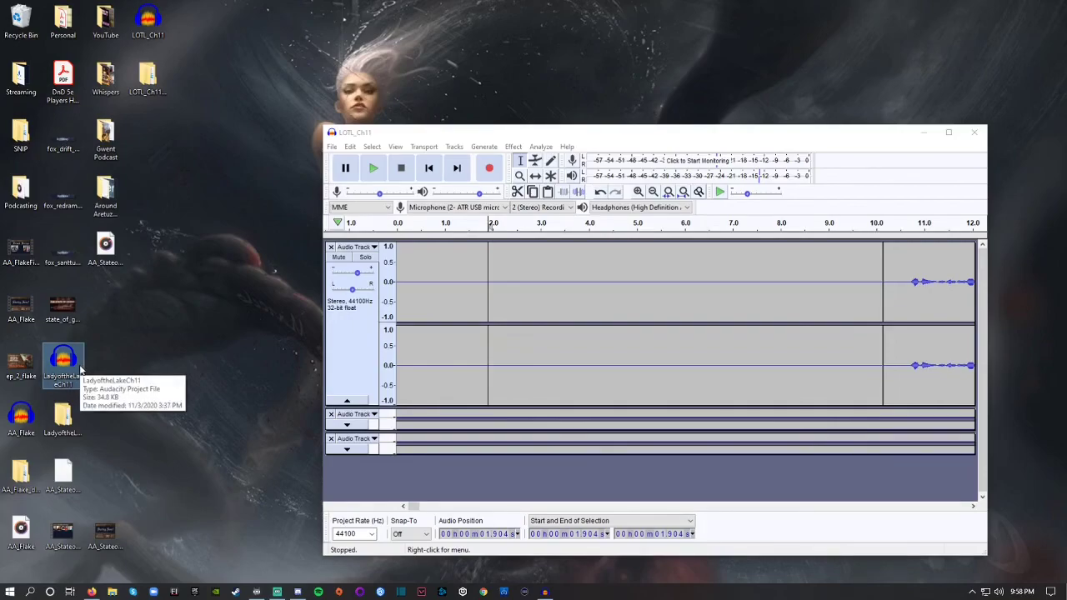
{"action": "left_click", "coordinate": [116, 370]}
{"action": "left_click_drag", "start_coordinate": [103, 411], "coordinate": [19, 33]}
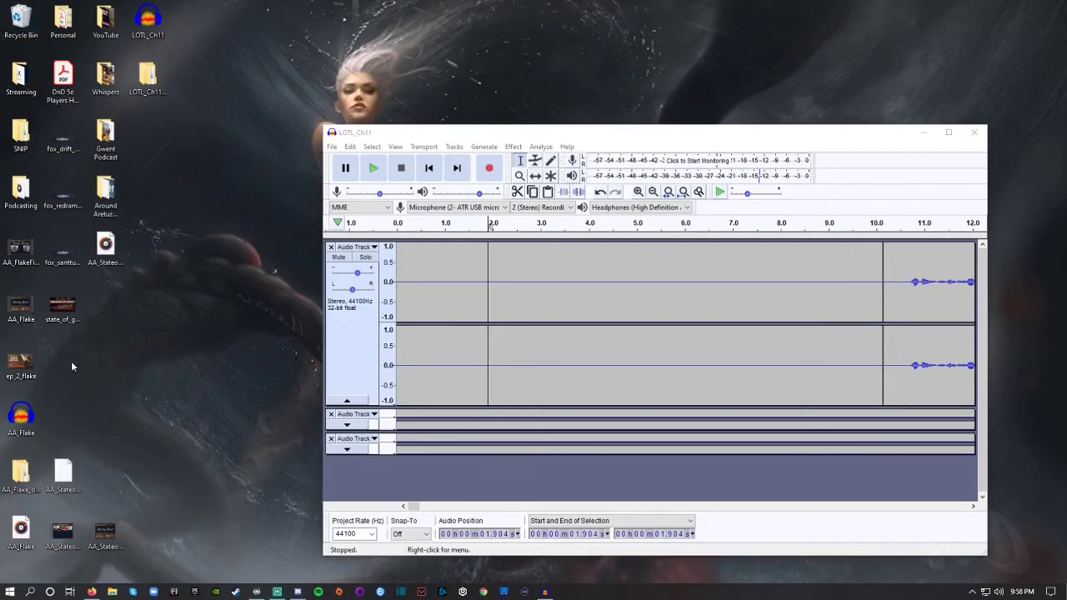
Step: Open the Witcher Music folder inside Podcasting and arrange it side by side with the LOTL_Ch11 project window
{"action": "double_click", "coordinate": [21, 188]}
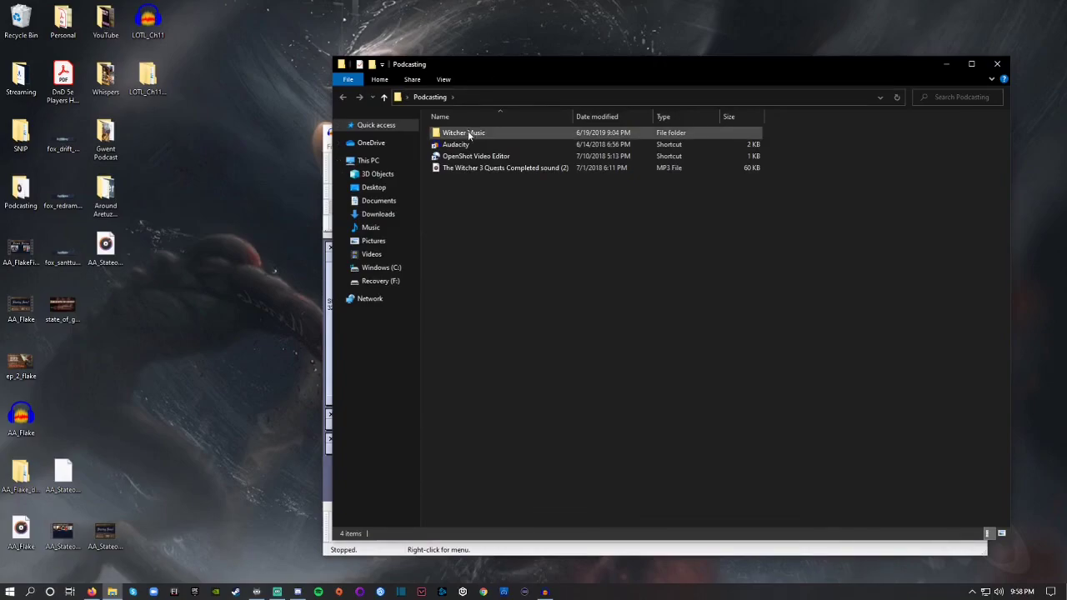
{"action": "double_click", "coordinate": [470, 135]}
{"action": "left_click_drag", "start_coordinate": [584, 70], "coordinate": [254, 86]}
{"action": "left_click", "coordinate": [801, 132]}
{"action": "left_click_drag", "start_coordinate": [801, 132], "coordinate": [864, 29]}
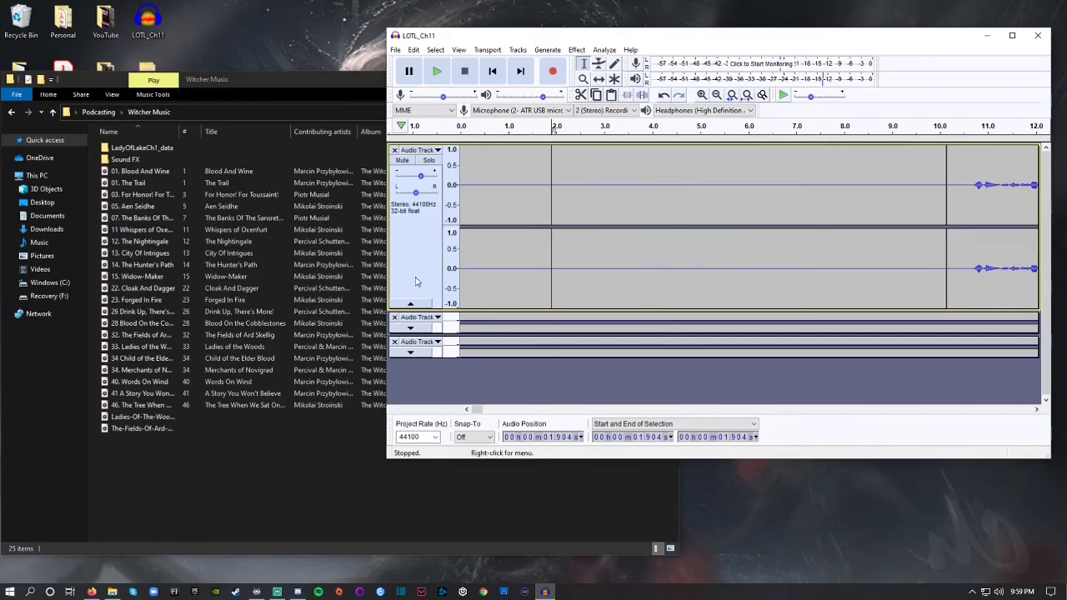
Step: Return the project cursor to the start, then preview The Nightingale from the Witcher Music folder at volume 8 and pause it
{"action": "left_click", "coordinate": [604, 179]}
{"action": "left_click", "coordinate": [494, 71]}
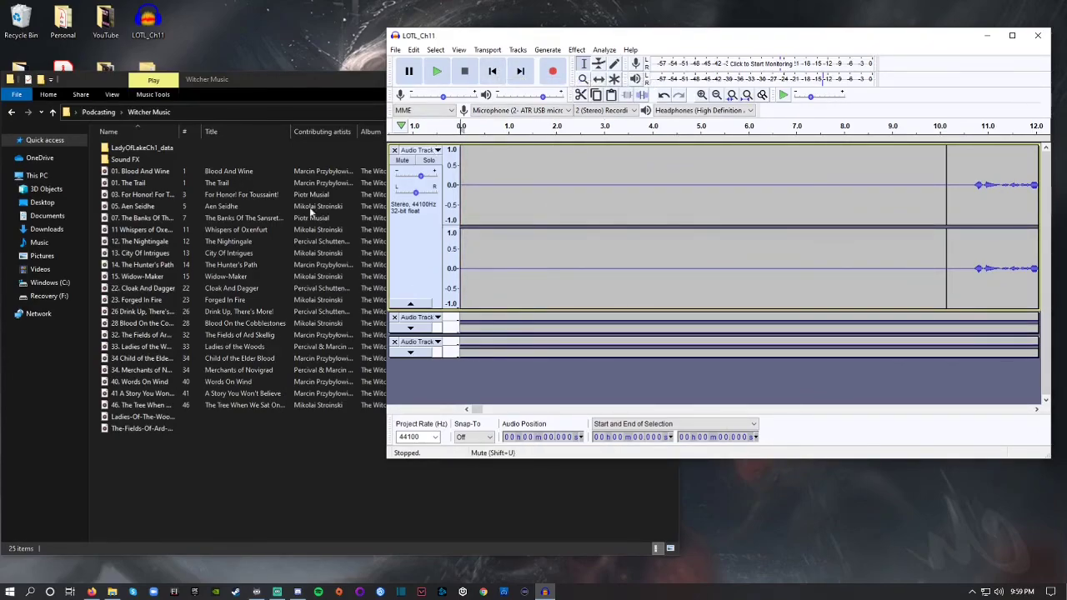
{"action": "left_click", "coordinate": [154, 242]}
{"action": "double_click", "coordinate": [154, 242]}
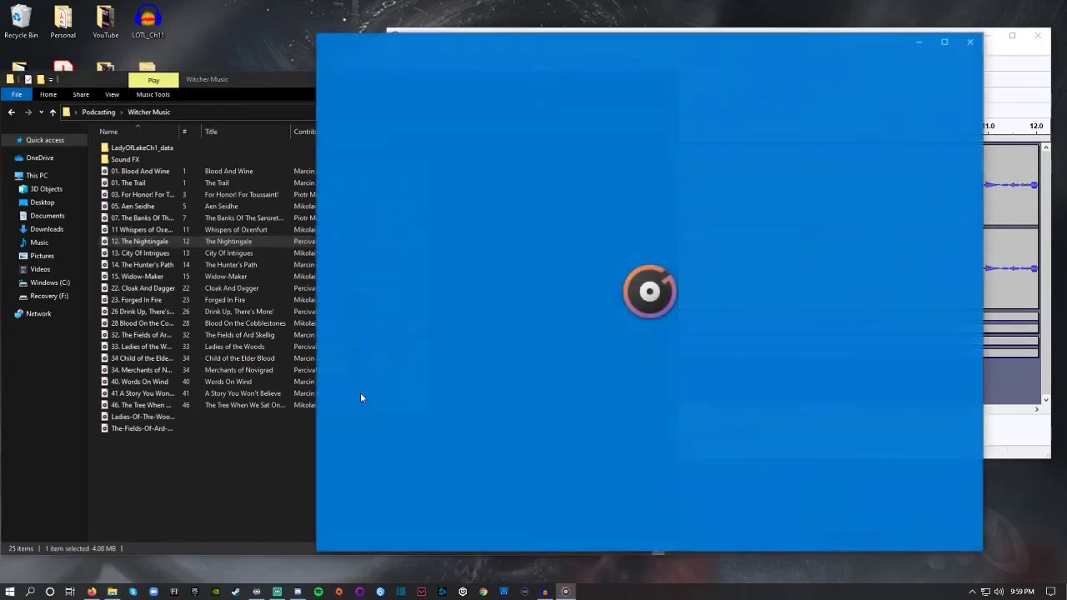
{"action": "left_click_drag", "start_coordinate": [916, 518], "coordinate": [887, 519]}
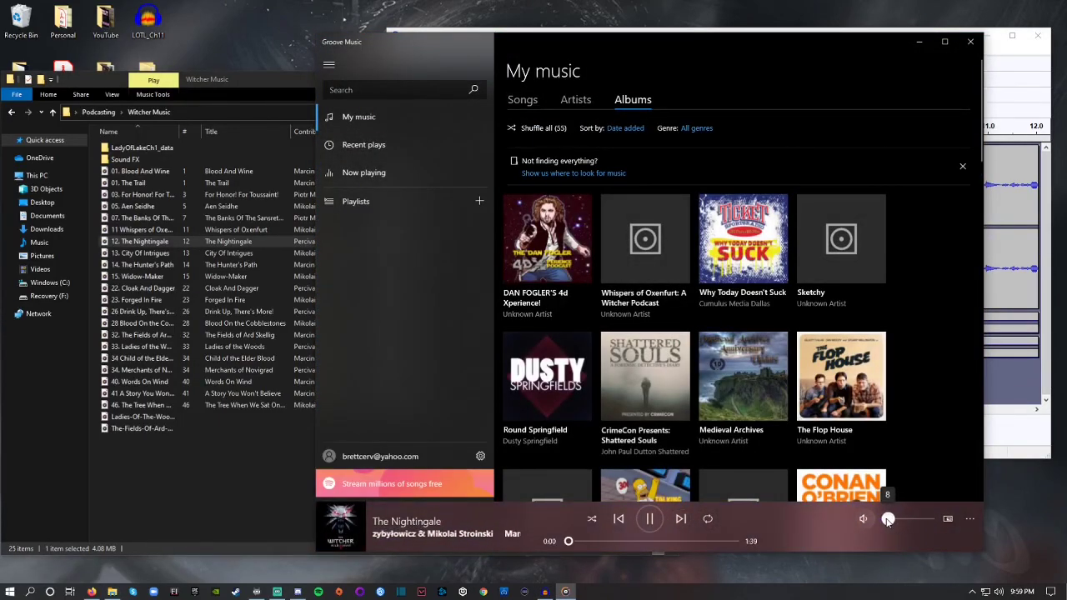
{"action": "left_click", "coordinate": [649, 519]}
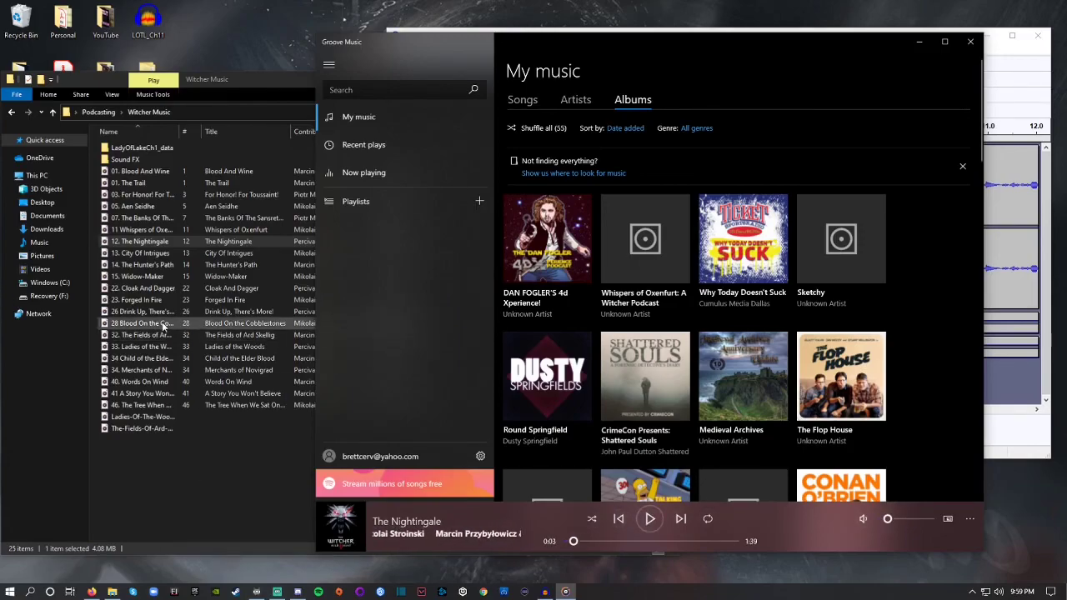
Step: Preview Widow-Maker from the Witcher Music folder, jump back to its opening and pause it
{"action": "double_click", "coordinate": [144, 281]}
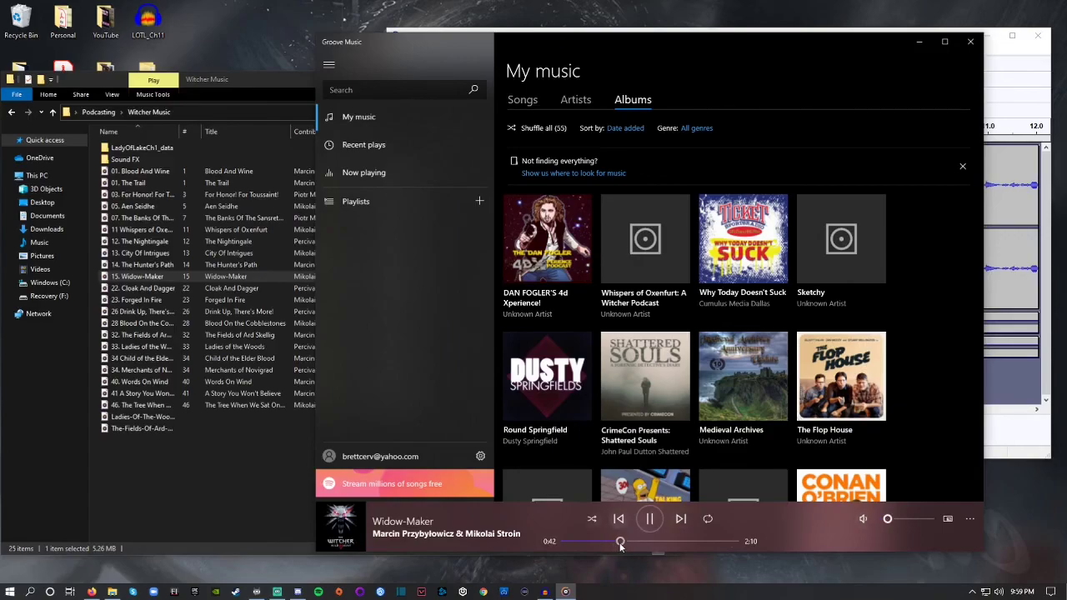
{"action": "left_click_drag", "start_coordinate": [640, 542], "coordinate": [570, 542]}
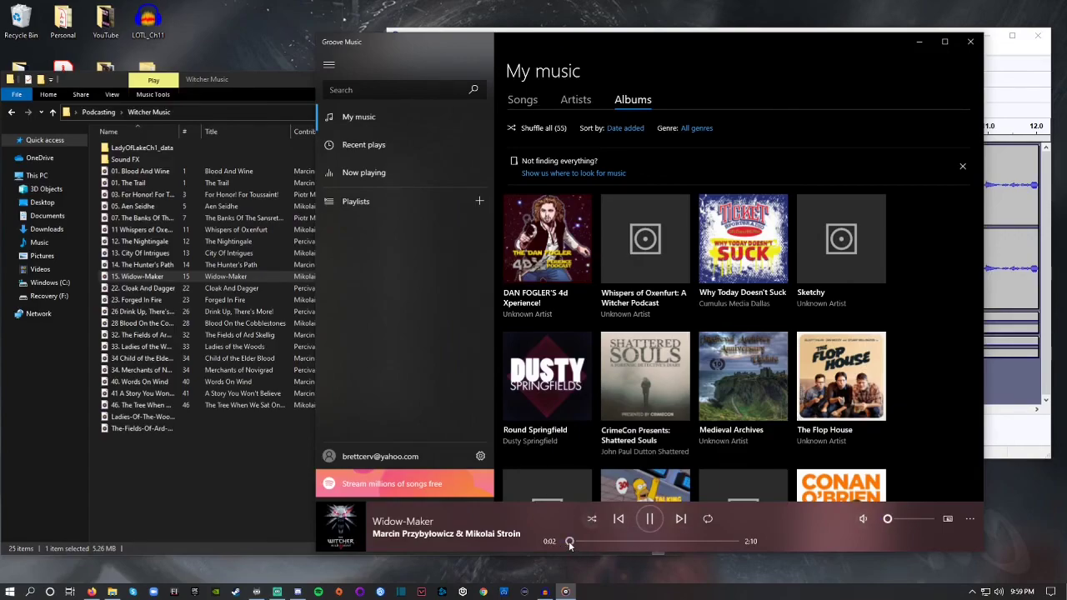
{"action": "left_click", "coordinate": [651, 520]}
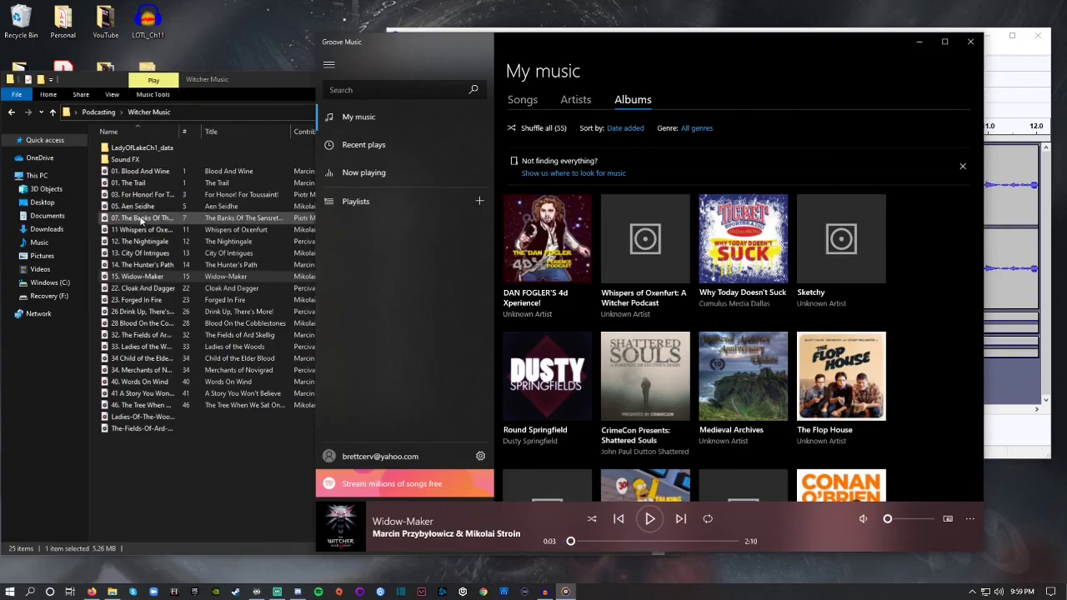
Step: Preview For Honor! For Toussaint!, sampling its middle and opening, and pause it at the start
{"action": "double_click", "coordinate": [143, 196]}
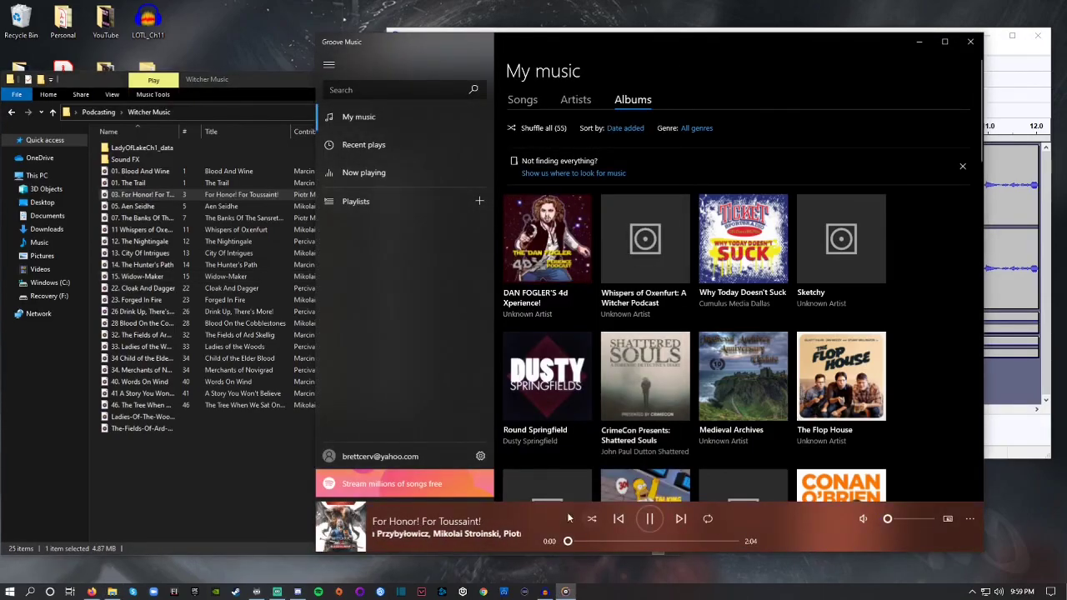
{"action": "left_click", "coordinate": [584, 541]}
{"action": "left_click_drag", "start_coordinate": [589, 543], "coordinate": [642, 547]}
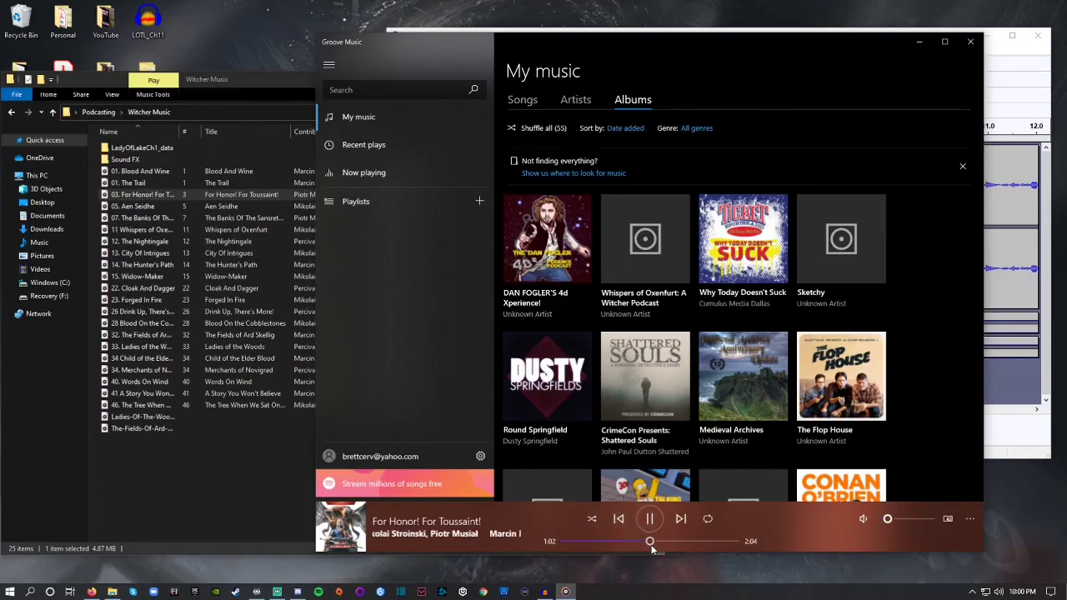
{"action": "left_click", "coordinate": [597, 542]}
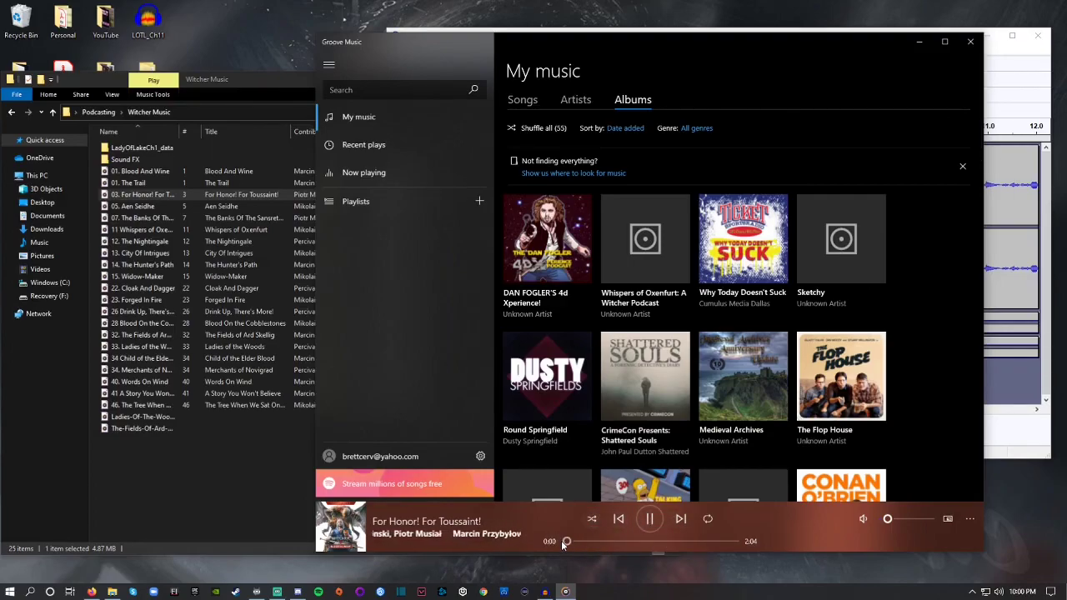
{"action": "left_click", "coordinate": [577, 543]}
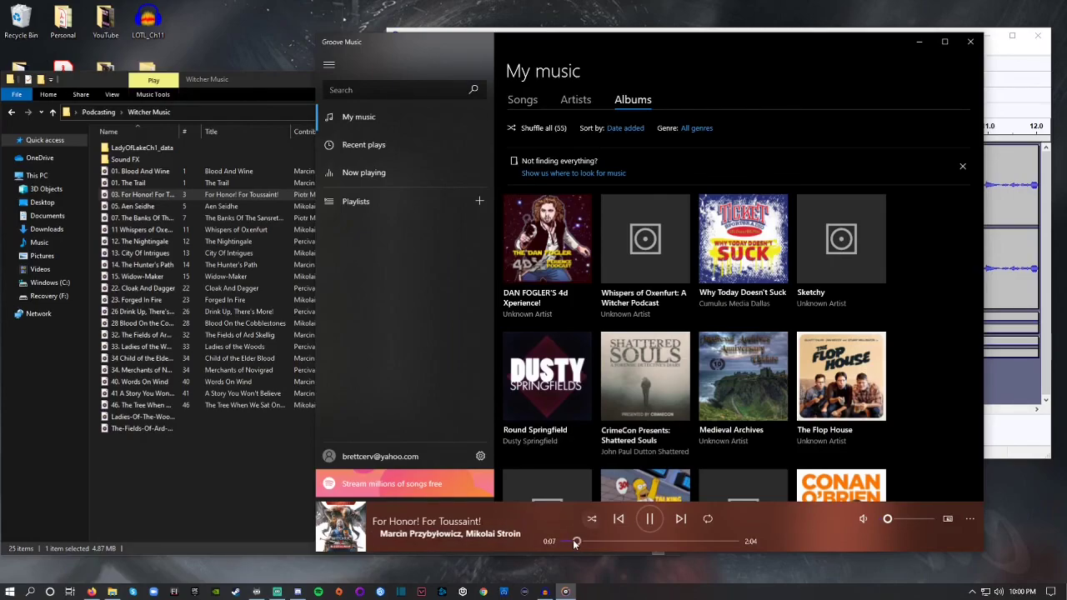
{"action": "left_click_drag", "start_coordinate": [580, 542], "coordinate": [568, 543]}
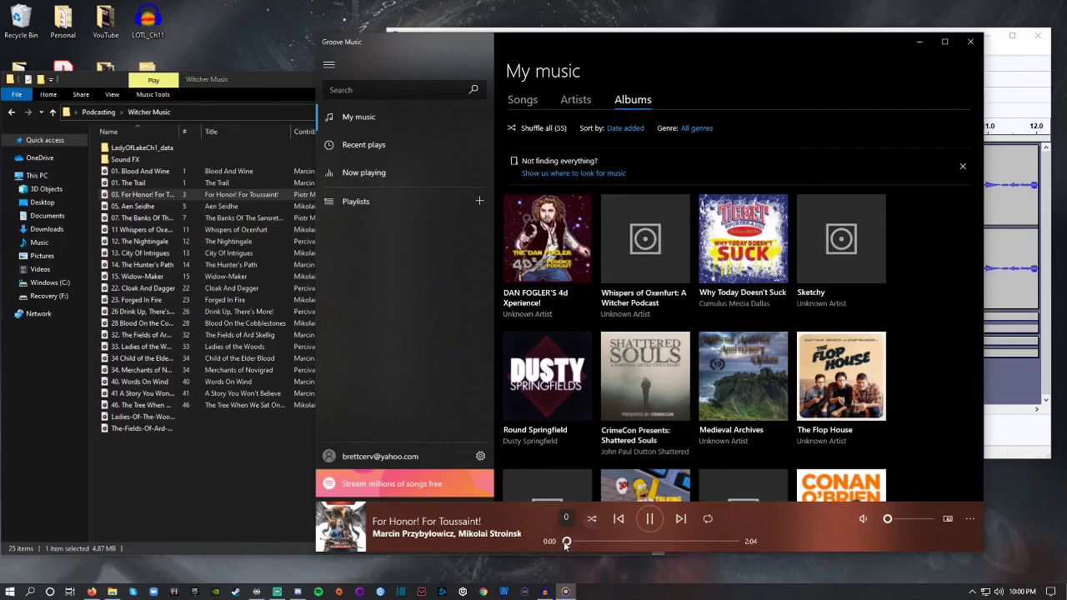
{"action": "left_click", "coordinate": [650, 519]}
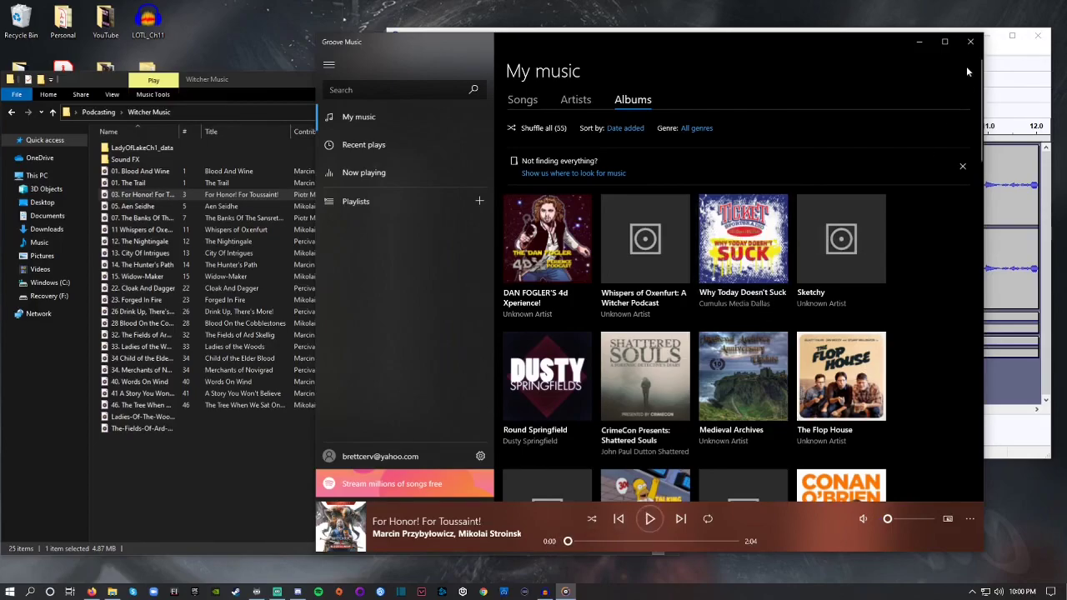
Step: Close the music player and import 03. For Honor! For Toussaint! into the LOTL_Ch11 project as a new track
{"action": "left_click", "coordinate": [970, 41]}
{"action": "left_click_drag", "start_coordinate": [498, 77], "coordinate": [514, 238]}
{"action": "left_click_drag", "start_coordinate": [650, 38], "coordinate": [654, 20]}
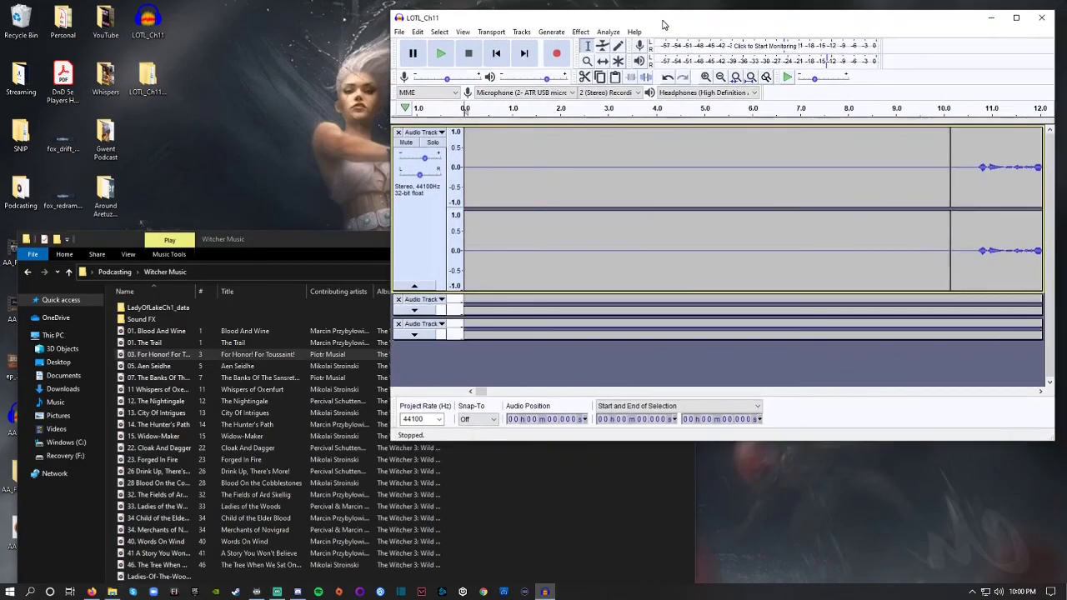
{"action": "left_click_drag", "start_coordinate": [164, 359], "coordinate": [542, 374]}
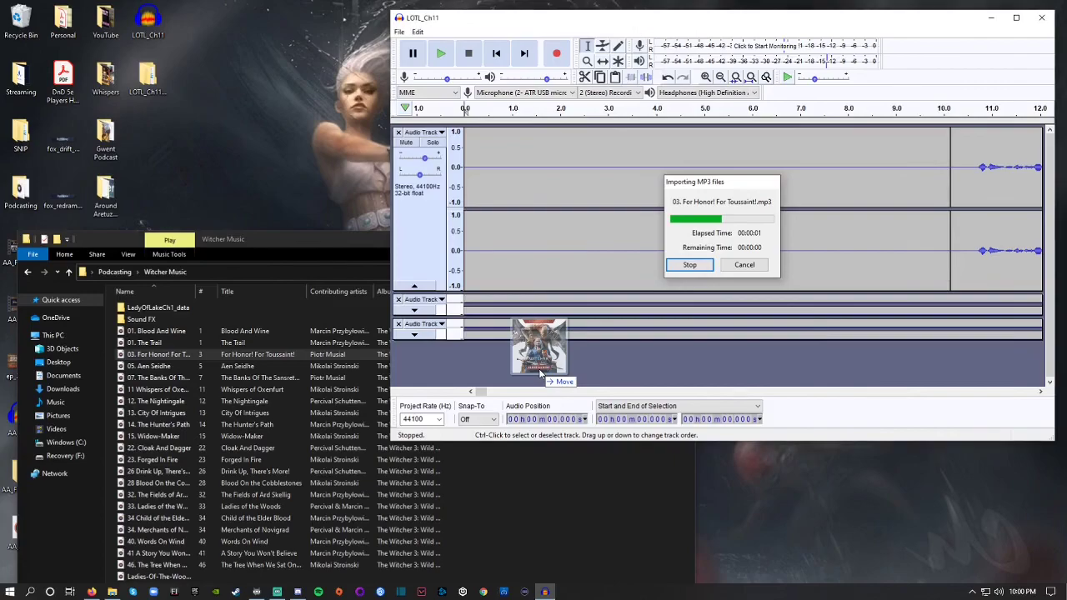
Step: Lower the gain of the imported For Honor! For Toussaint! track to -15 dB
{"action": "left_click_drag", "start_coordinate": [422, 252], "coordinate": [411, 252]}
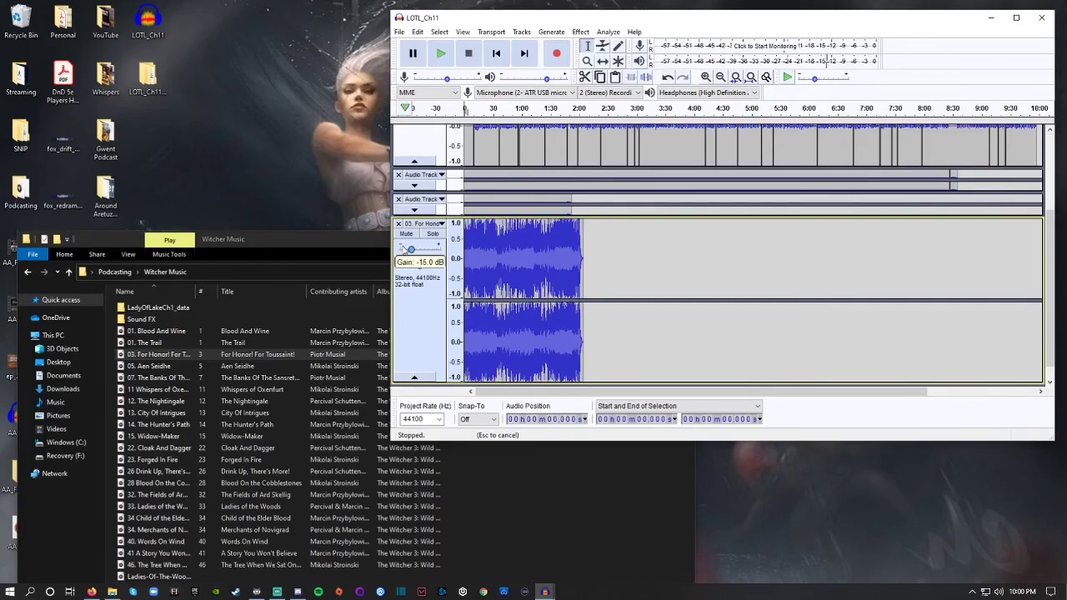
{"action": "left_click_drag", "start_coordinate": [409, 250], "coordinate": [408, 250]}
{"action": "scroll", "coordinate": [623, 272], "scroll_direction": "up", "scroll_amount": 5}
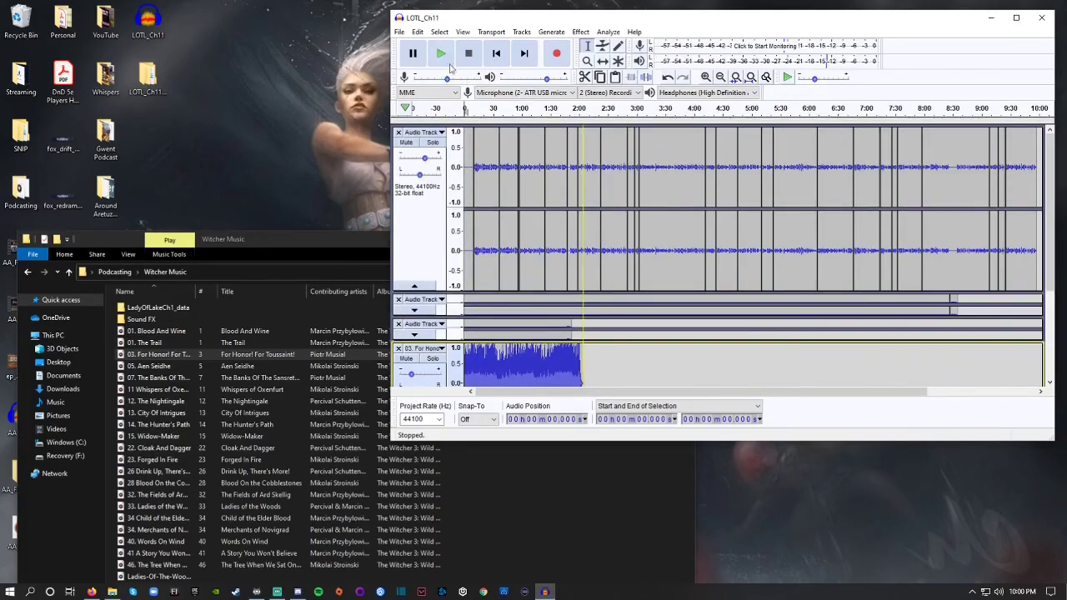
Step: Go up to the Podcasting folder, make the LOTL_Ch11 window taller and collapse the For Honor! For Toussaint! track
{"action": "left_click_drag", "start_coordinate": [264, 237], "coordinate": [306, 77]}
{"action": "left_click", "coordinate": [221, 448]}
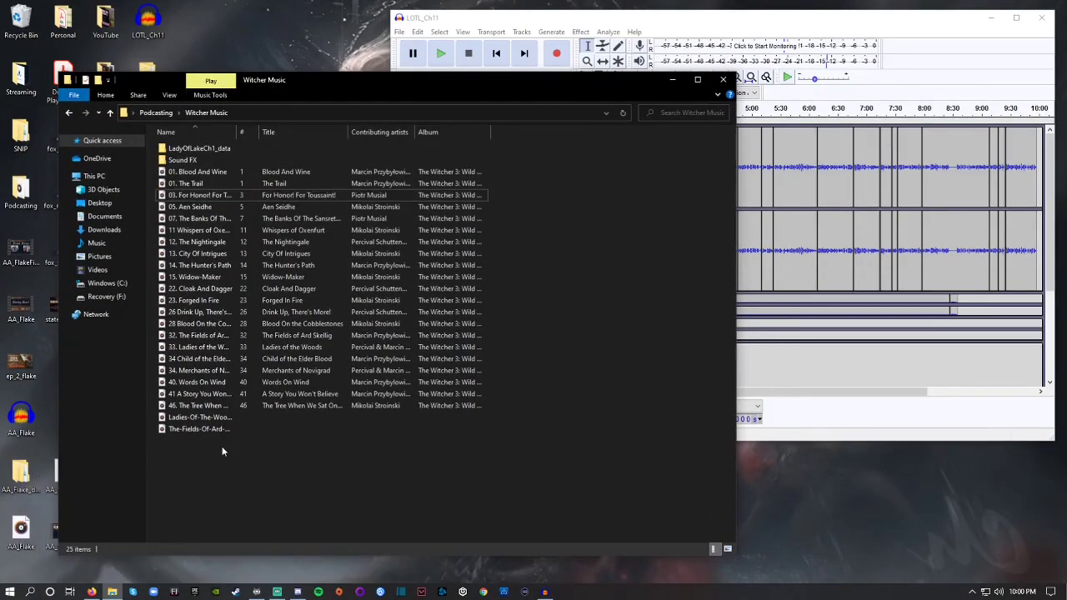
{"action": "key", "text": "alt+Up"}
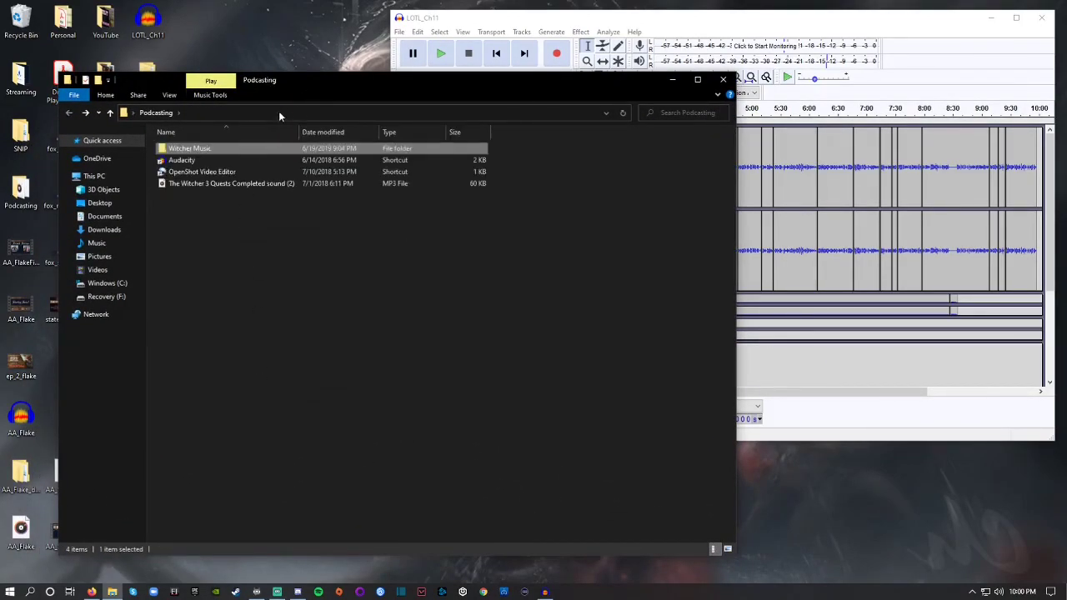
{"action": "left_click_drag", "start_coordinate": [321, 80], "coordinate": [277, 94]}
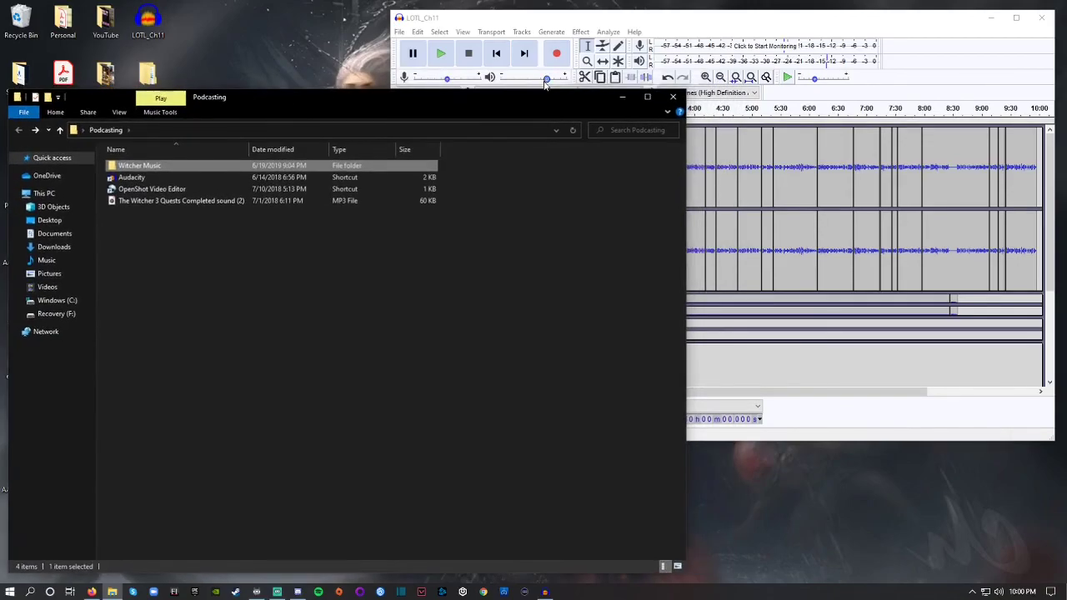
{"action": "left_click", "coordinate": [662, 23]}
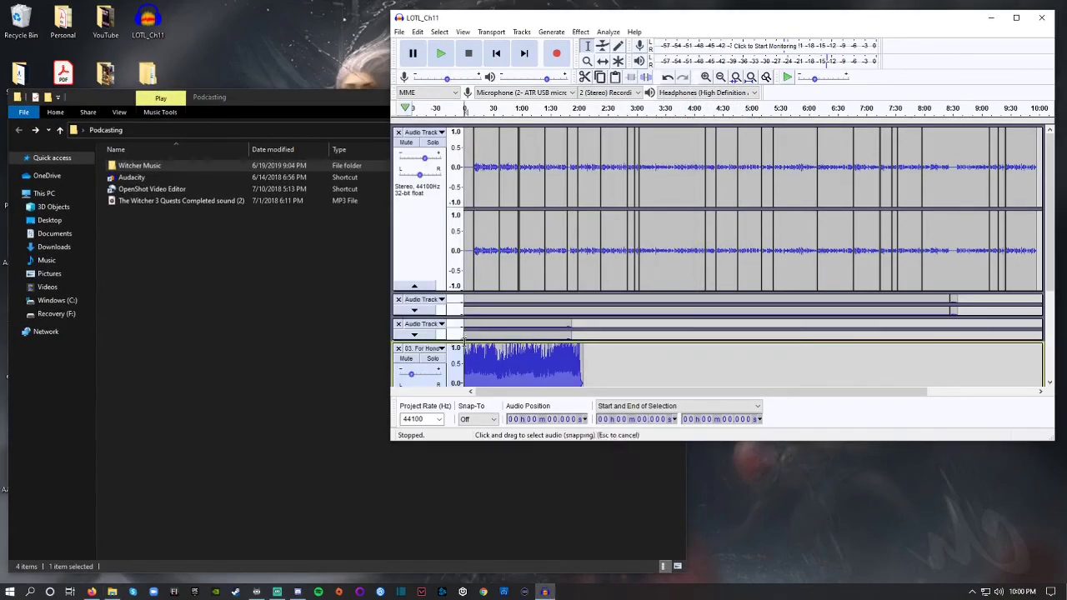
{"action": "left_click_drag", "start_coordinate": [540, 442], "coordinate": [553, 514]}
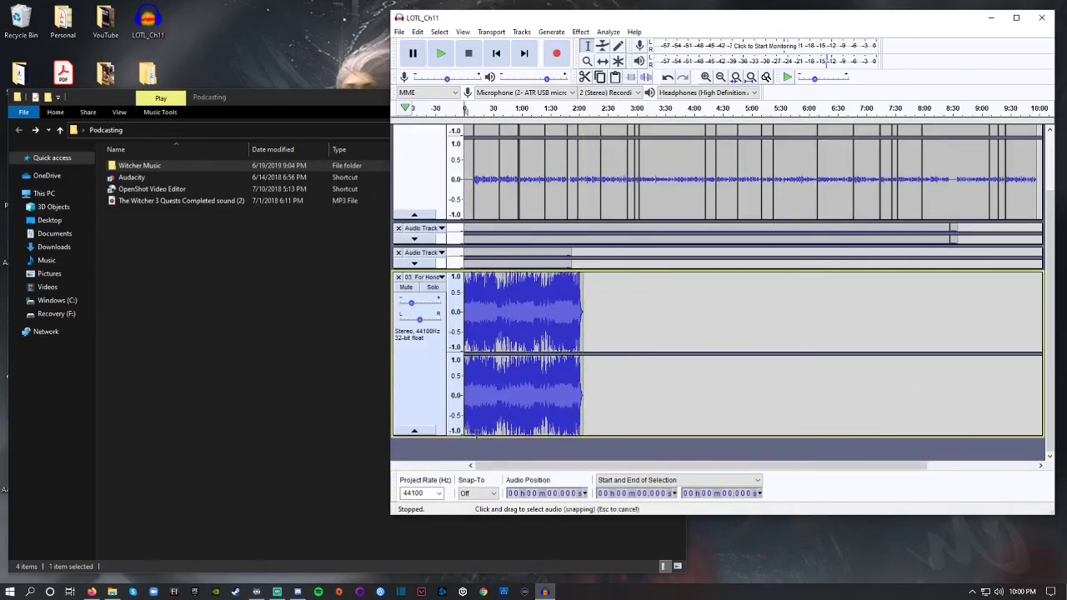
Step: Preview The Witcher 3 Quests Completed sound (2) from the Podcasting folder and close the music player
{"action": "left_click", "coordinate": [157, 249]}
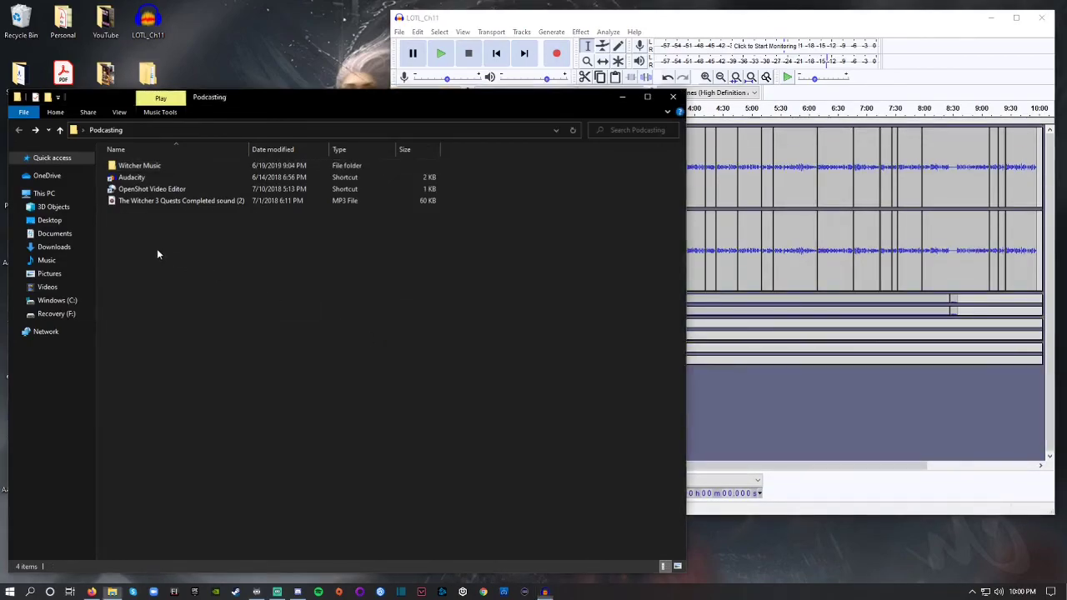
{"action": "left_click", "coordinate": [174, 203]}
{"action": "double_click", "coordinate": [154, 202]}
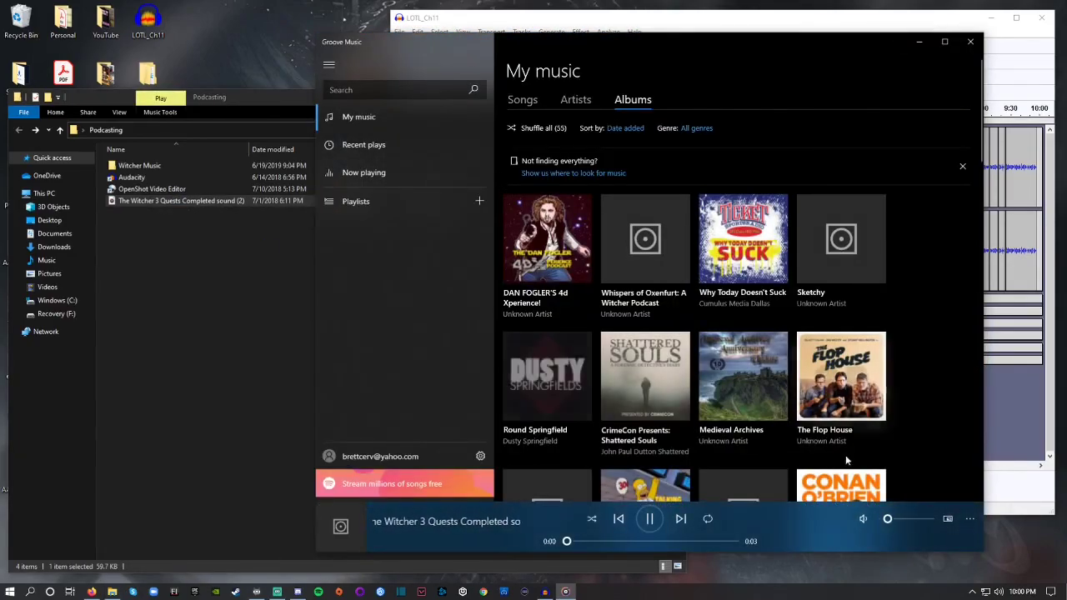
{"action": "left_click", "coordinate": [969, 42]}
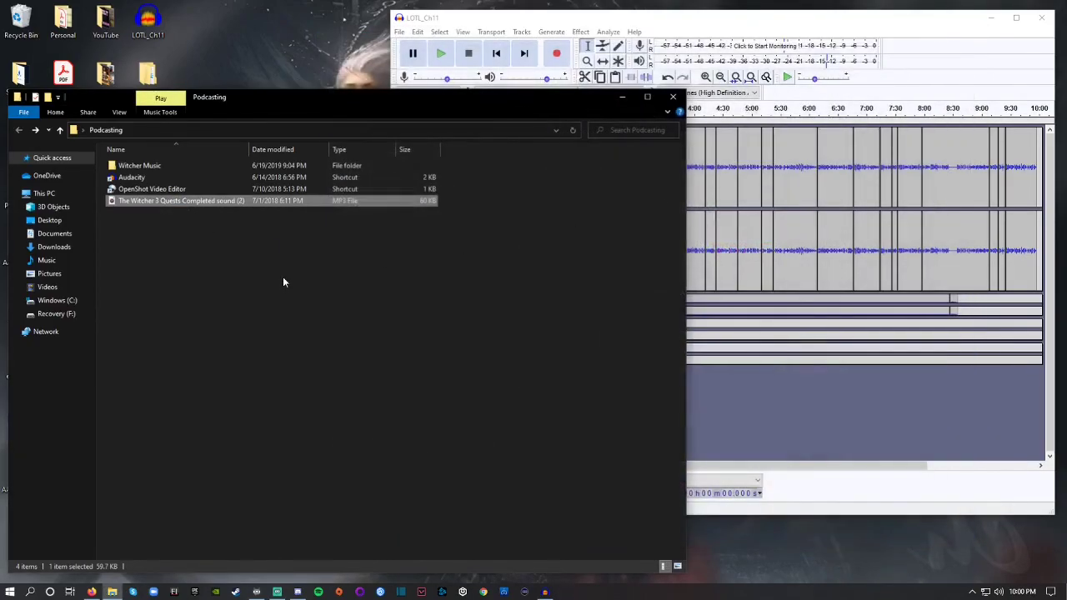
Step: Import The Witcher 3 Quests Completed sound (2) into the LOTL_Ch11 project as a new track and close the Podcasting folder
{"action": "left_click_drag", "start_coordinate": [178, 202], "coordinate": [834, 472]}
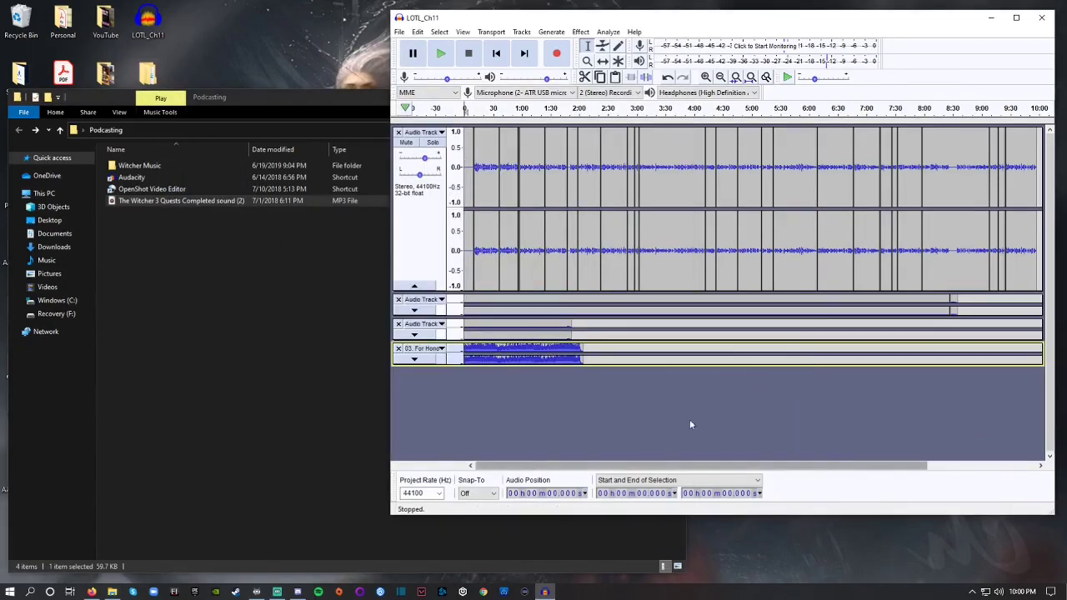
{"action": "left_click_drag", "start_coordinate": [175, 204], "coordinate": [550, 367]}
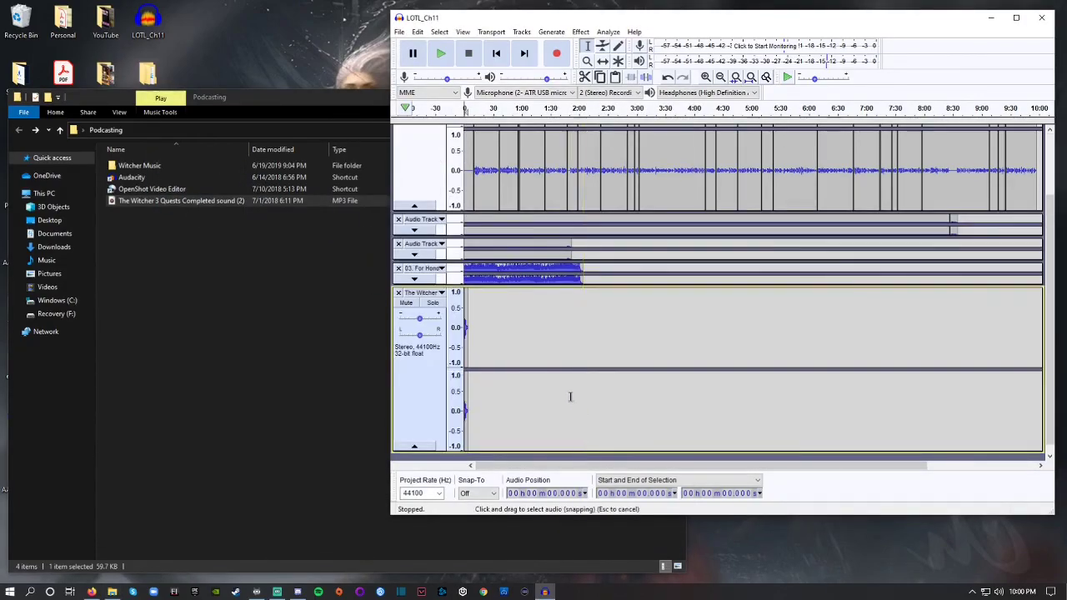
{"action": "left_click", "coordinate": [337, 278]}
{"action": "left_click", "coordinate": [680, 102]}
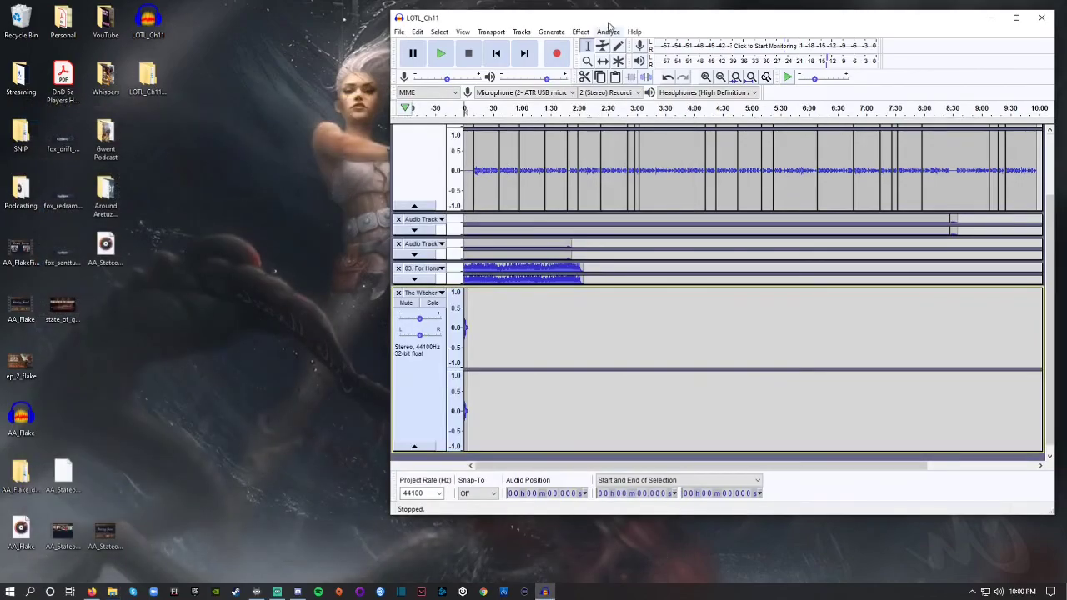
Step: Maximize the project window, shift the quest sound clip to about 10:00, just after the narration ends, and collapse its track
{"action": "double_click", "coordinate": [612, 18]}
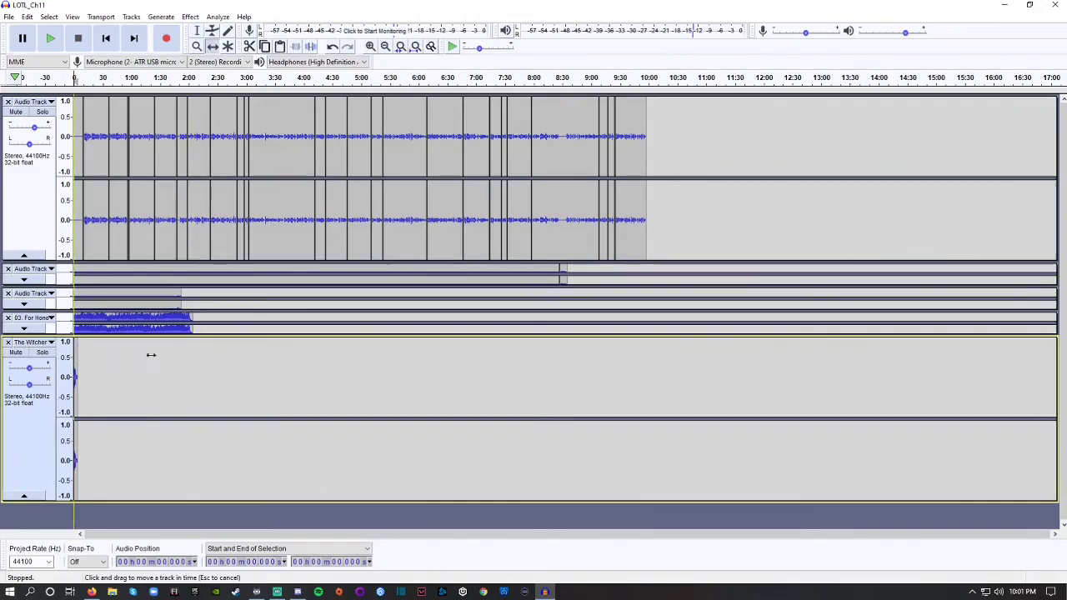
{"action": "left_click_drag", "start_coordinate": [616, 351], "coordinate": [652, 359]}
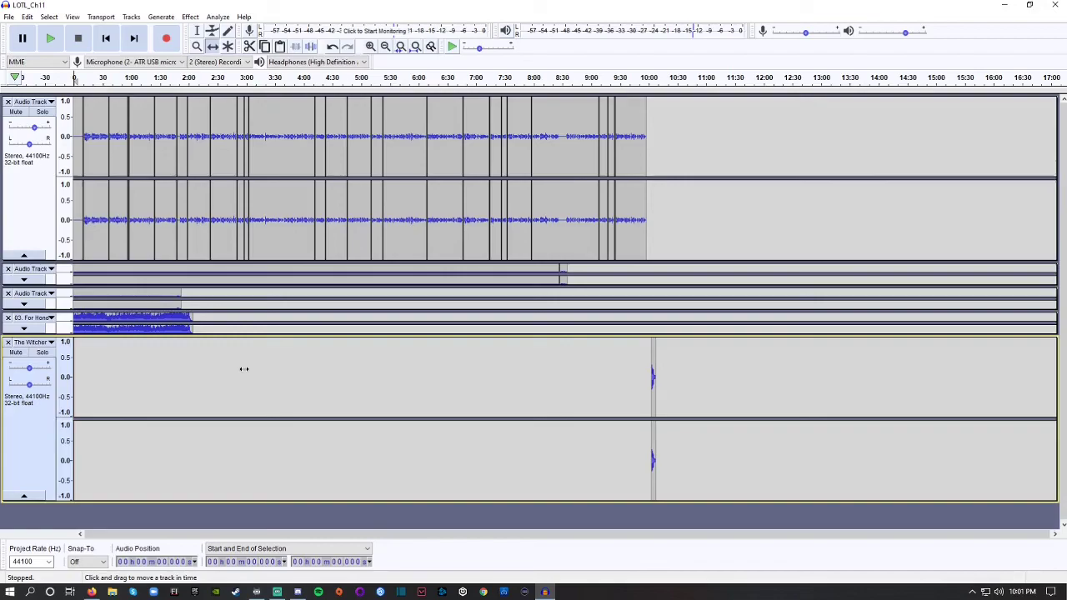
{"action": "key", "text": "ctrl+1"}
{"action": "key", "text": "ctrl+1"}
{"action": "key", "text": "ctrl+1"}
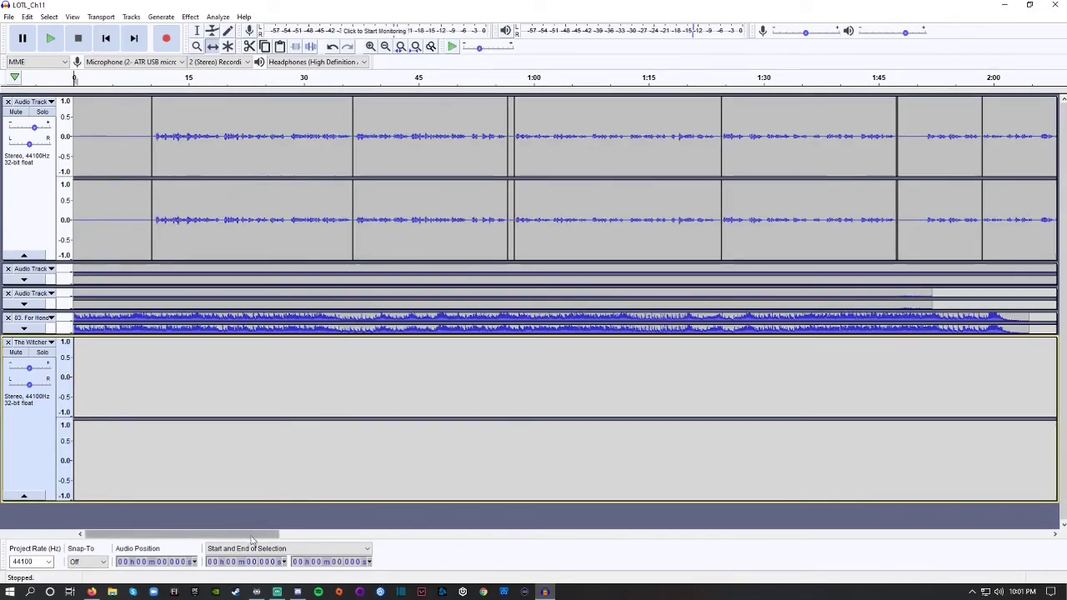
{"action": "left_click", "coordinate": [24, 496]}
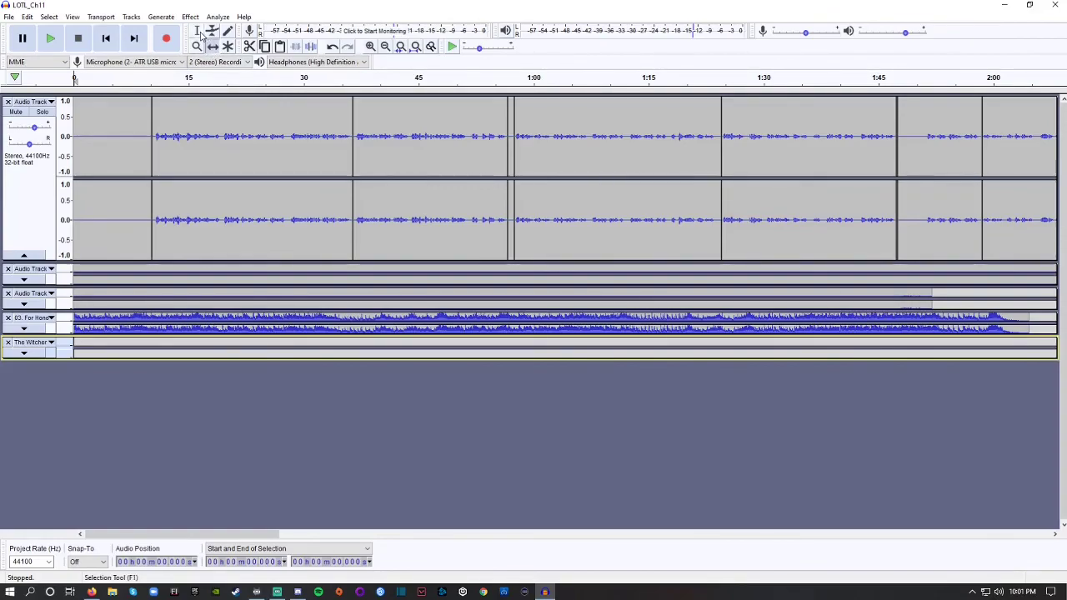
Step: Play the project from the start, expand the For Honor! For Toussaint! track and lower its gain
{"action": "key", "text": "ctrl+1"}
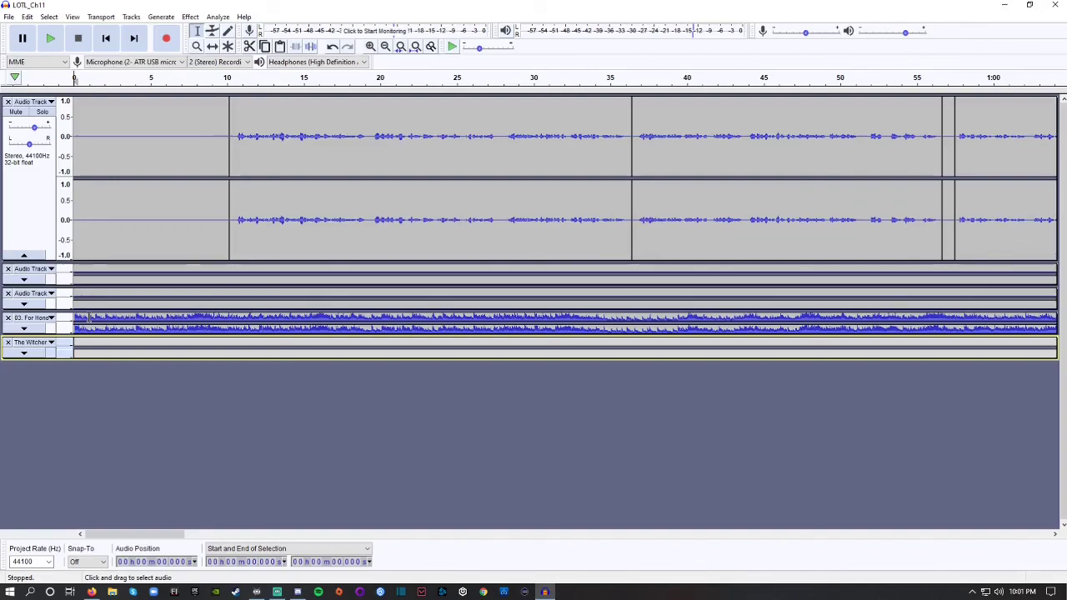
{"action": "left_click", "coordinate": [151, 168]}
{"action": "left_click", "coordinate": [106, 37]}
{"action": "left_click", "coordinate": [50, 37]}
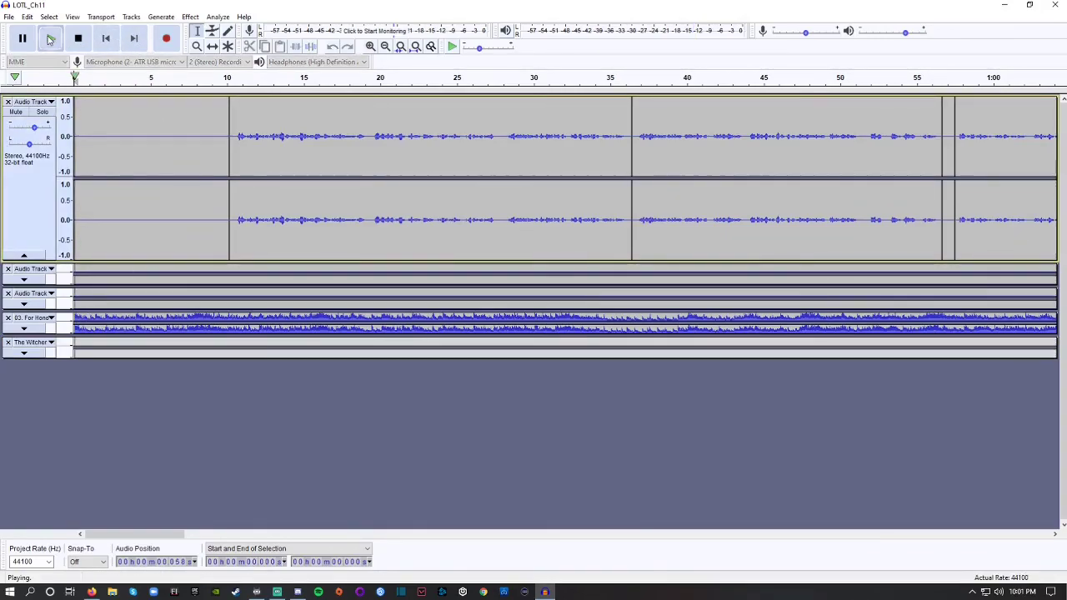
{"action": "left_click", "coordinate": [24, 329]}
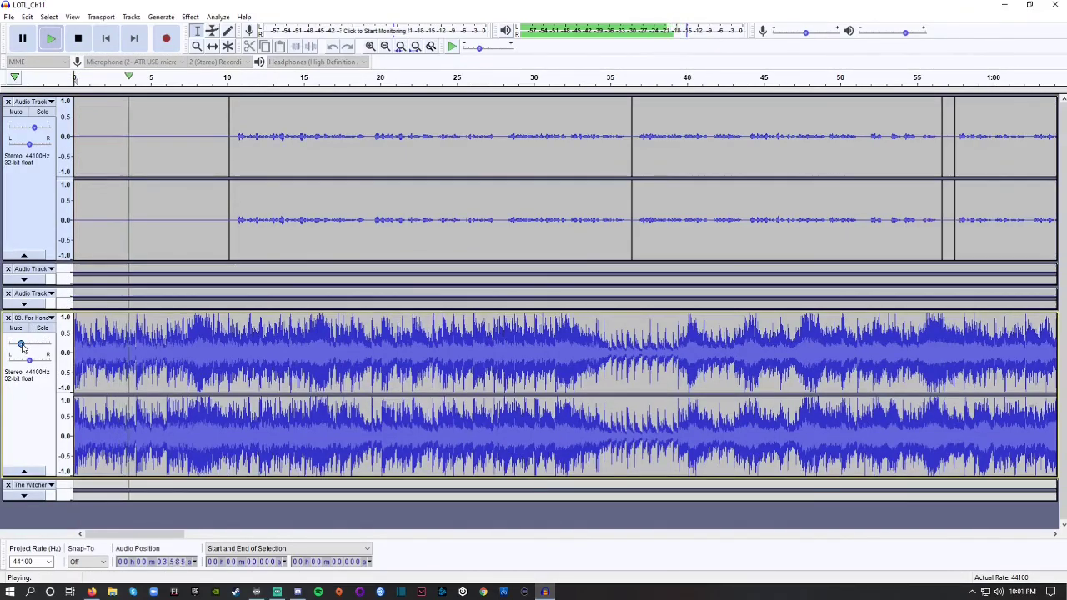
{"action": "mouse_move", "coordinate": [22, 345]}
{"action": "left_click_drag", "start_coordinate": [21, 345], "coordinate": [17, 346]}
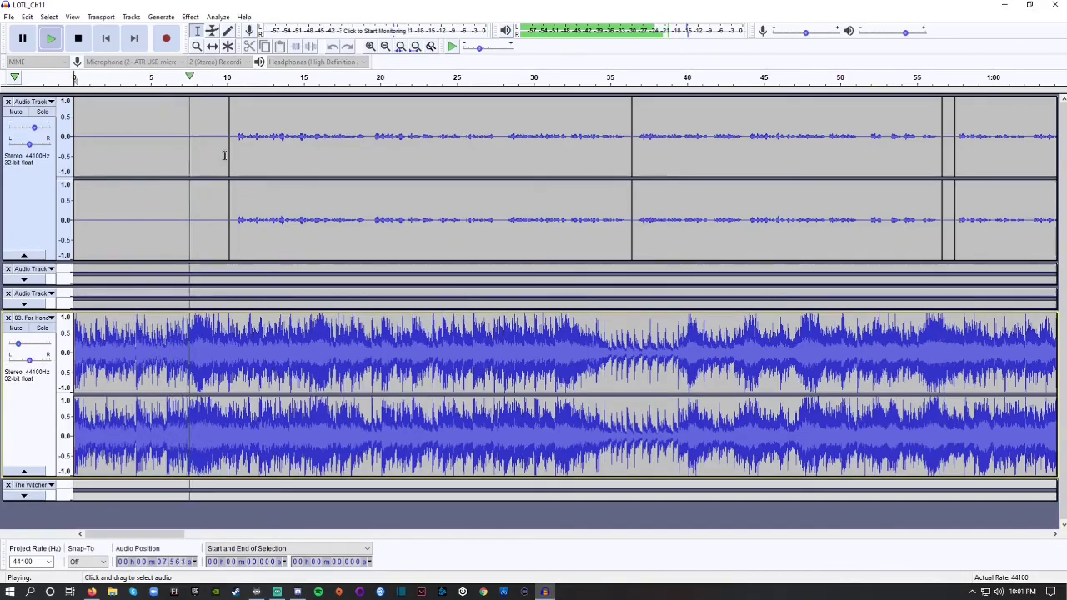
Step: Play the intro again from the start to judge the music volume against the first words of narration
{"action": "key", "text": "space"}
{"action": "left_click", "coordinate": [154, 126]}
{"action": "left_click", "coordinate": [106, 39]}
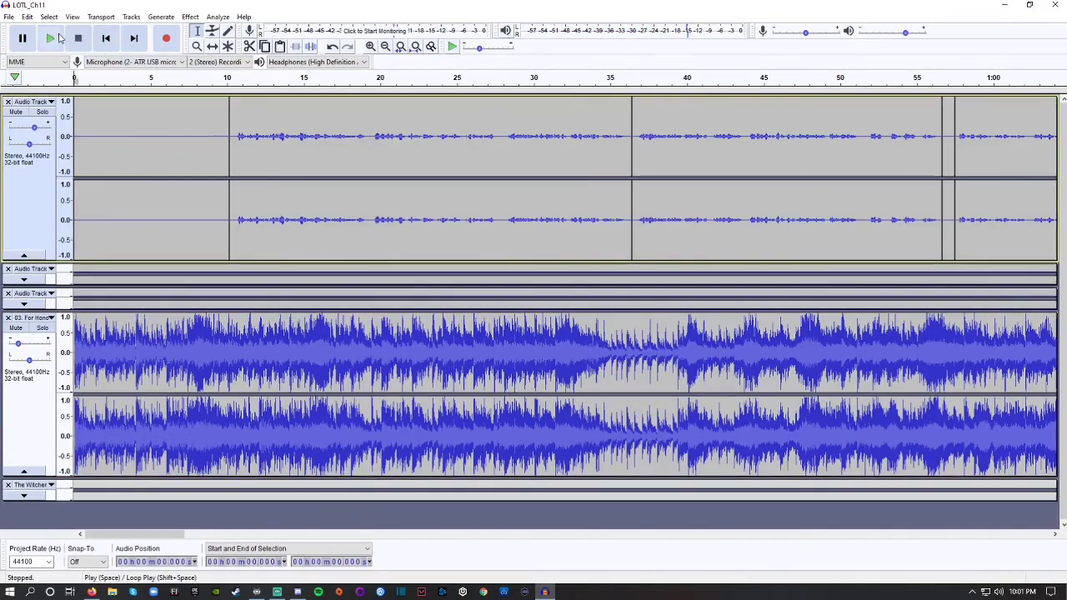
{"action": "left_click", "coordinate": [183, 134]}
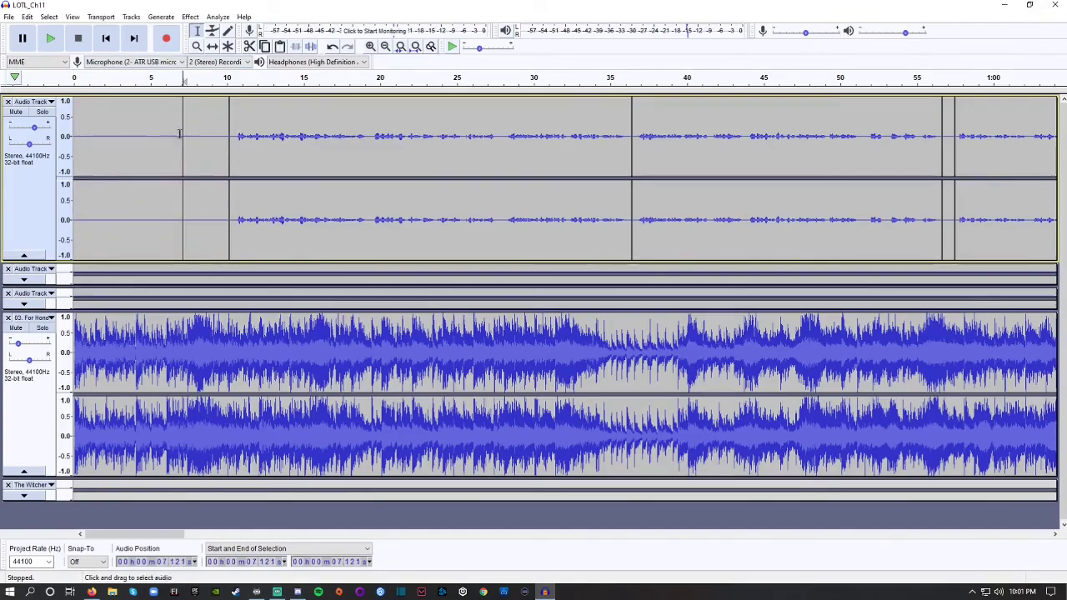
{"action": "left_click", "coordinate": [106, 39]}
{"action": "left_click", "coordinate": [50, 38]}
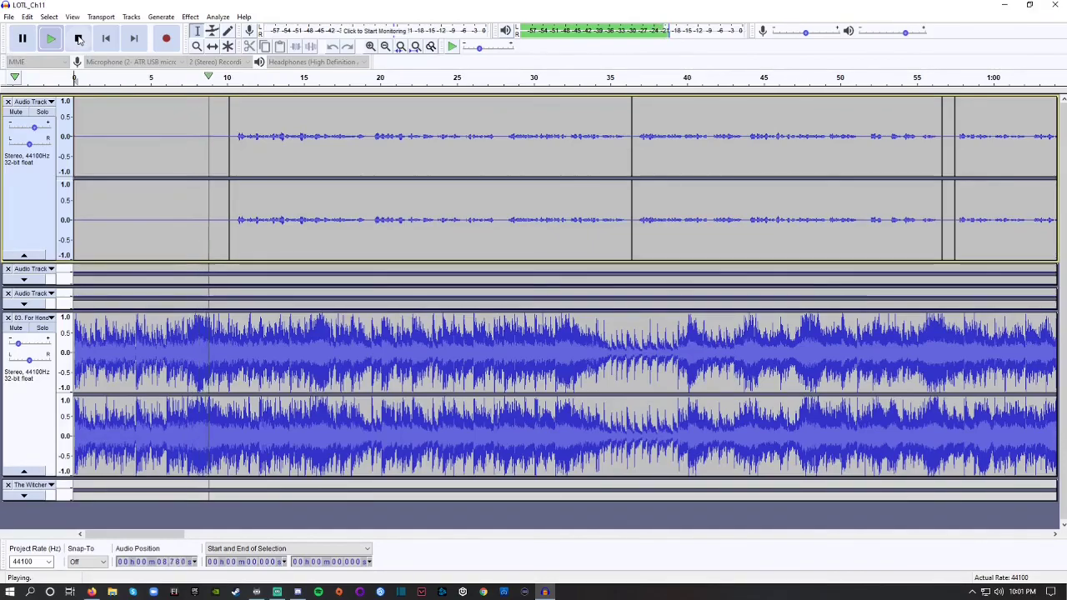
{"action": "left_click", "coordinate": [78, 39]}
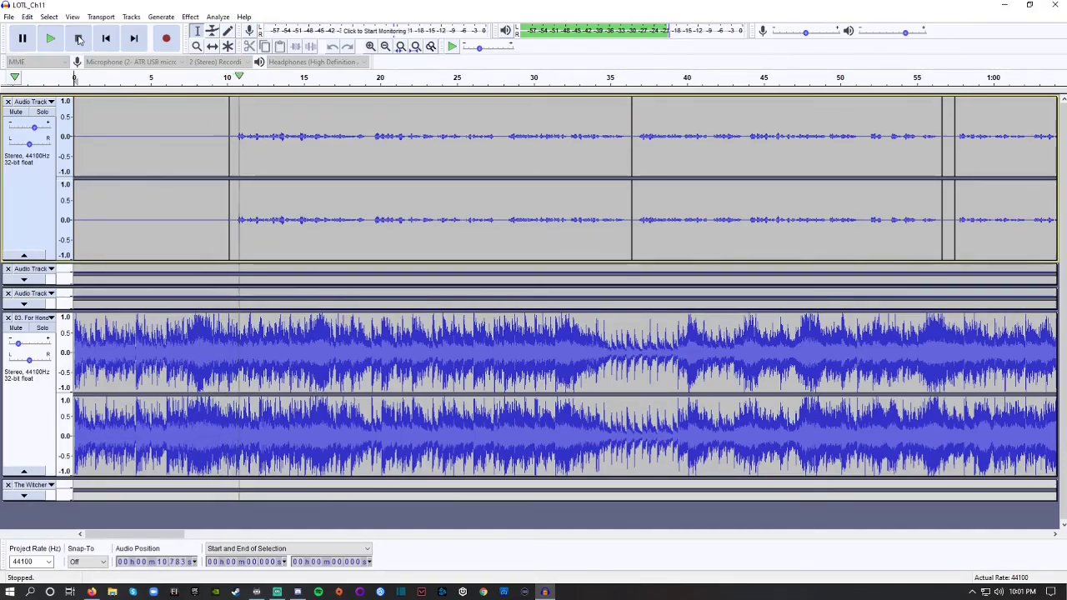
Step: Replay the start of the narration at about 10.6 s and lower the For Honor! For Toussaint! gain to about -24 dB
{"action": "key", "text": "space"}
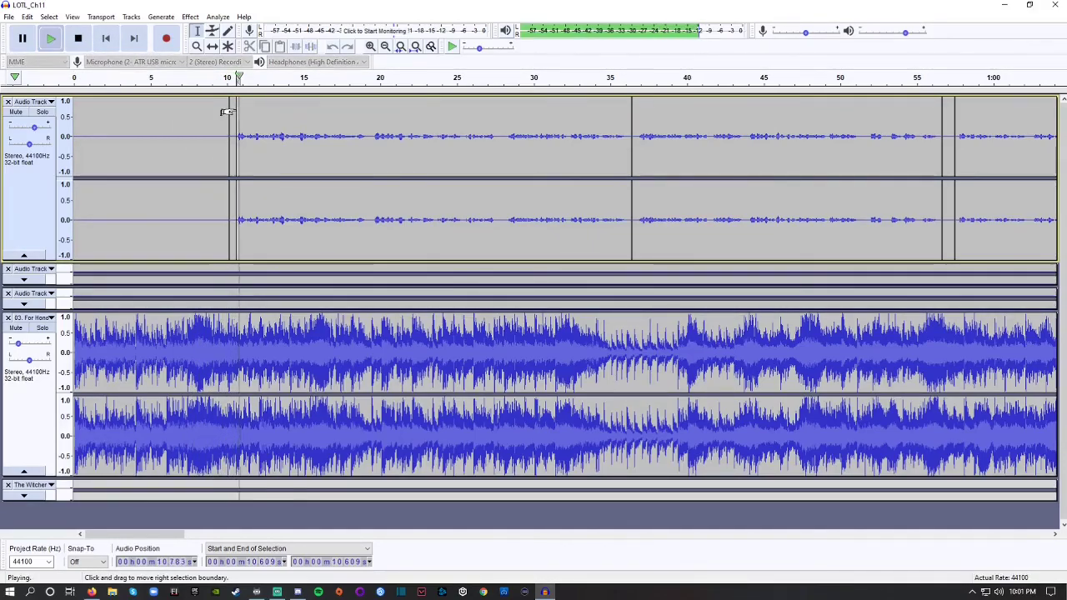
{"action": "key", "text": "space"}
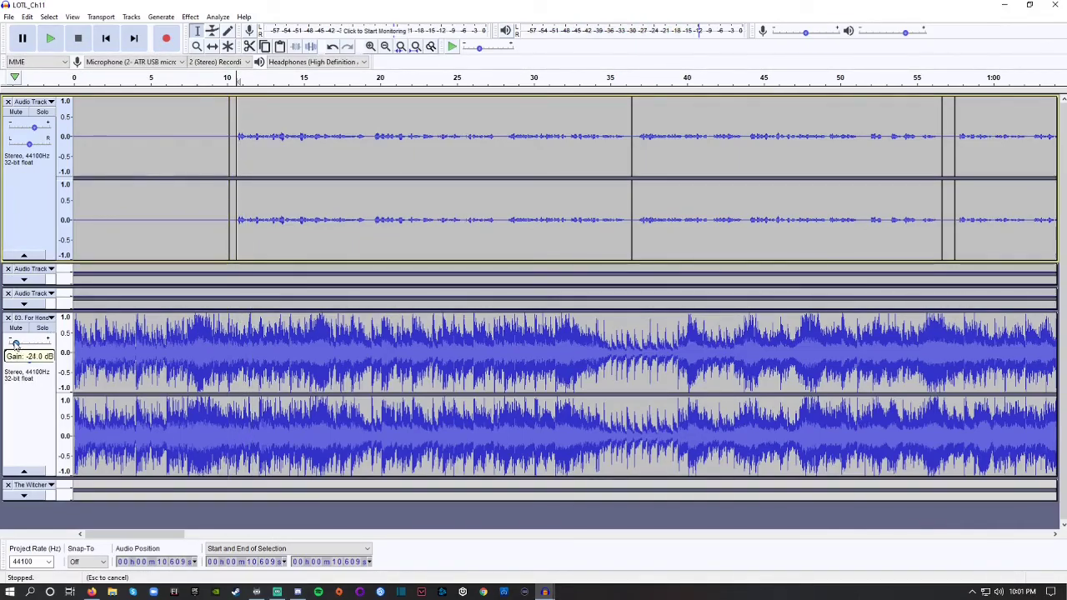
{"action": "left_click", "coordinate": [14, 344]}
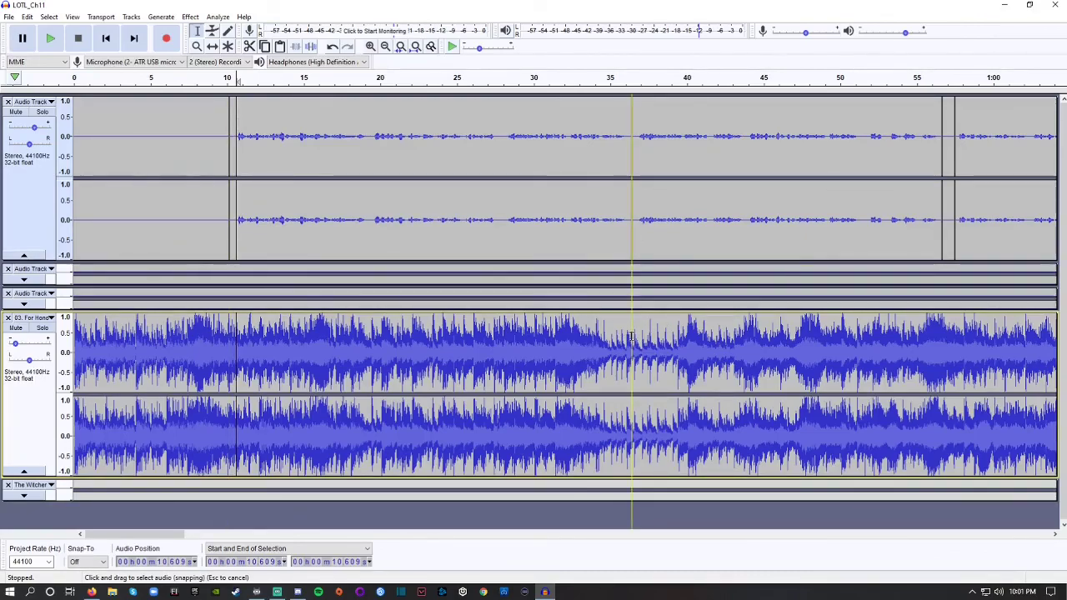
Step: Delete everything in the For Honor! For Toussaint! track after about 35.6 s
{"action": "left_click_drag", "start_coordinate": [629, 337], "coordinate": [1004, 336]}
{"action": "key", "text": "Delete"}
{"action": "left_click_drag", "start_coordinate": [623, 335], "coordinate": [928, 338]}
{"action": "key", "text": "Delete"}
{"action": "left_click_drag", "start_coordinate": [626, 332], "coordinate": [1039, 336]}
{"action": "key", "text": "Delete"}
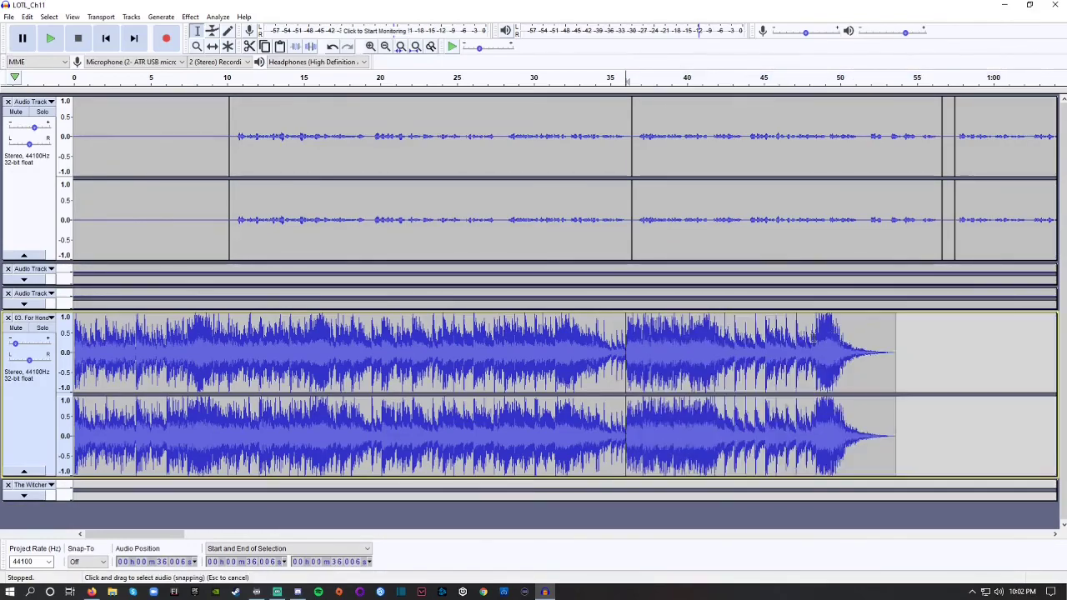
{"action": "left_click_drag", "start_coordinate": [940, 334], "coordinate": [621, 345]}
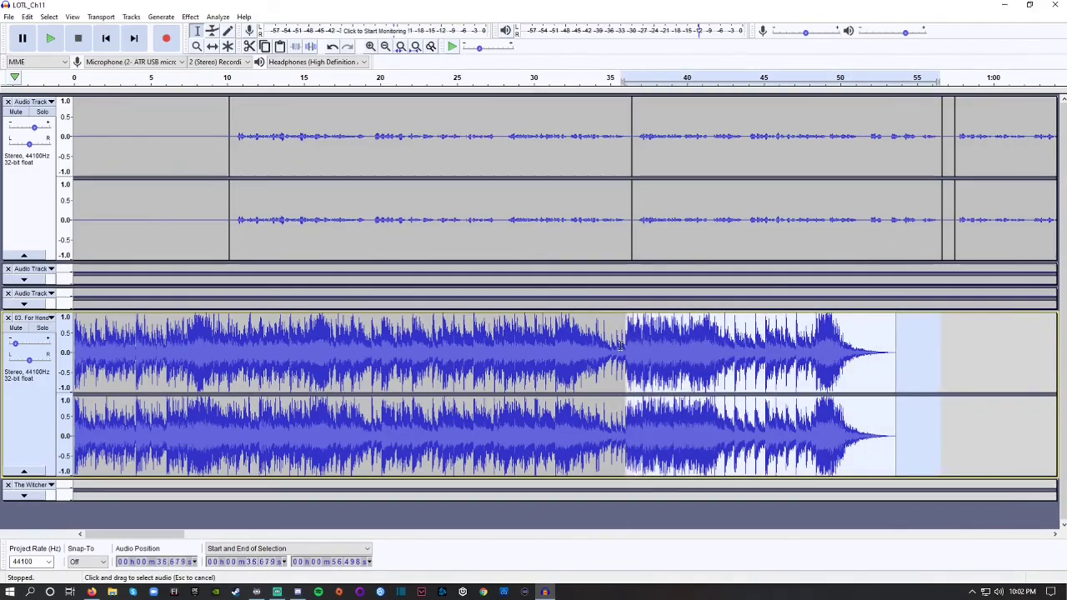
{"action": "key", "text": "Delete"}
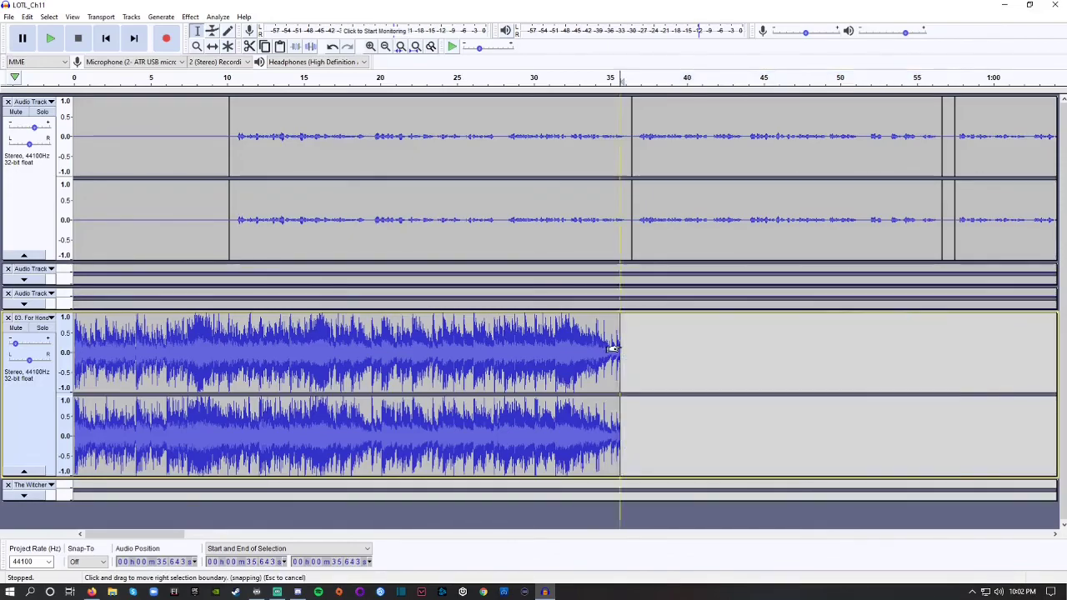
Step: Try a Fade Out on the intro music from about 10.1 s to its end at about 35.6 s
{"action": "left_click_drag", "start_coordinate": [619, 341], "coordinate": [229, 349]}
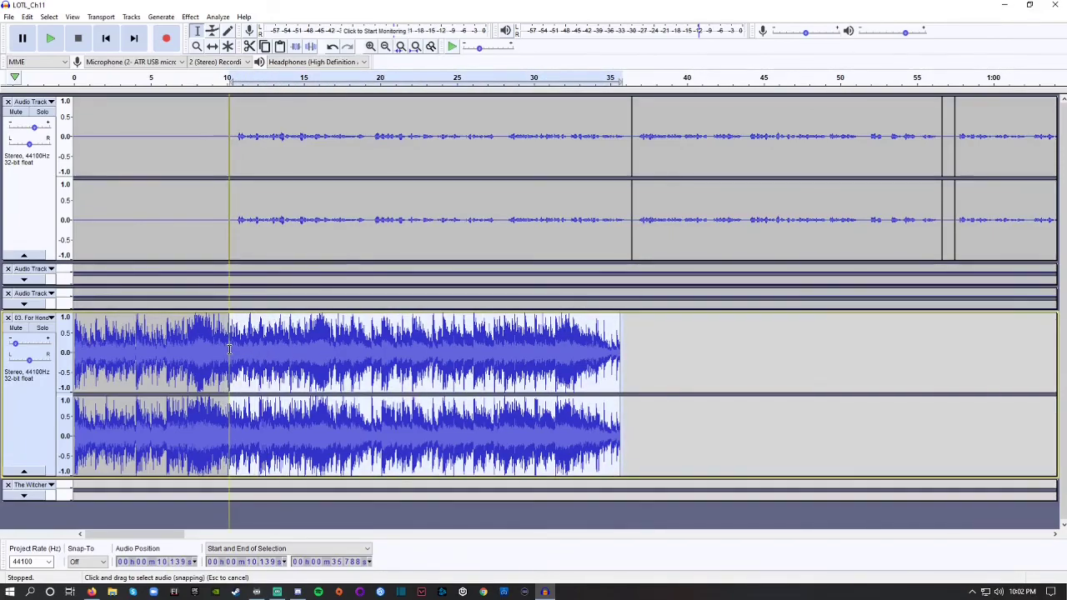
{"action": "left_click", "coordinate": [191, 18]}
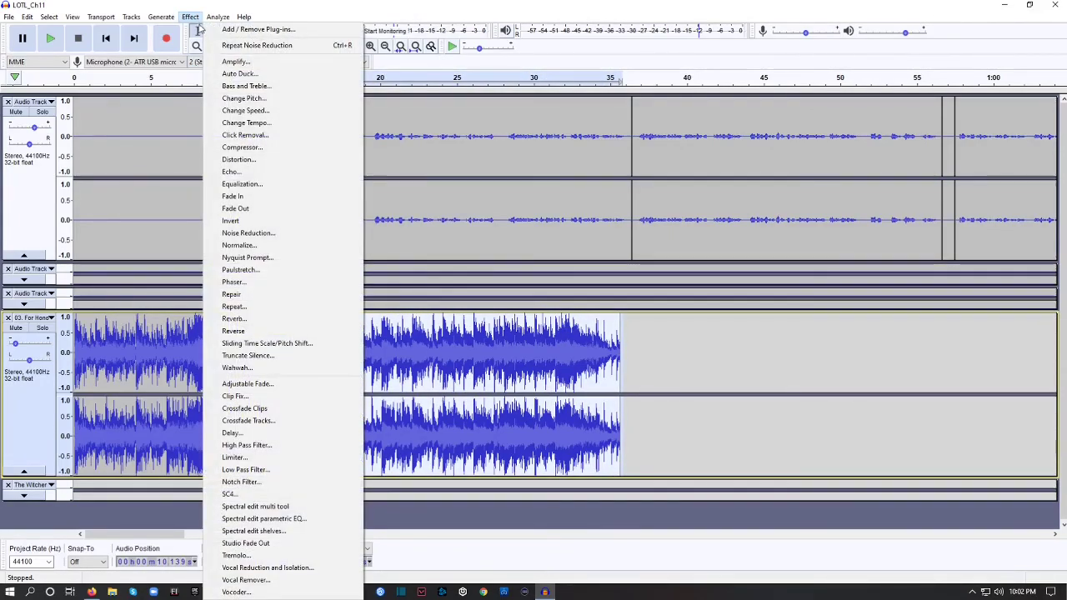
{"action": "left_click", "coordinate": [242, 209]}
Step: Shorten the intro music to end at about 28 s and apply Fade Out from about 10.1 s to its end
{"action": "left_click_drag", "start_coordinate": [659, 341], "coordinate": [233, 328]}
{"action": "key", "text": "Delete"}
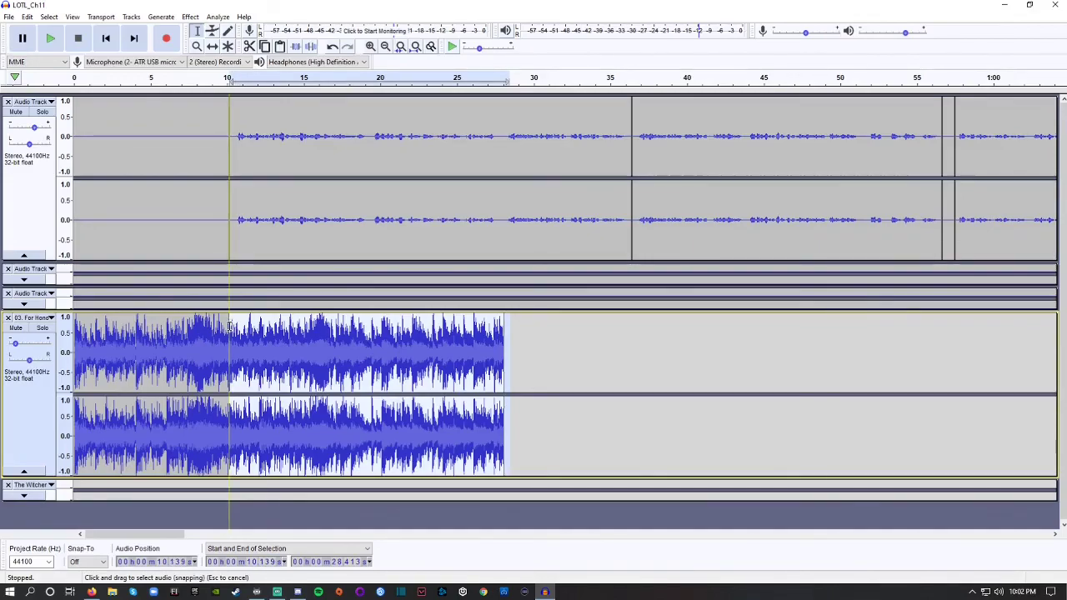
{"action": "left_click", "coordinate": [191, 17]}
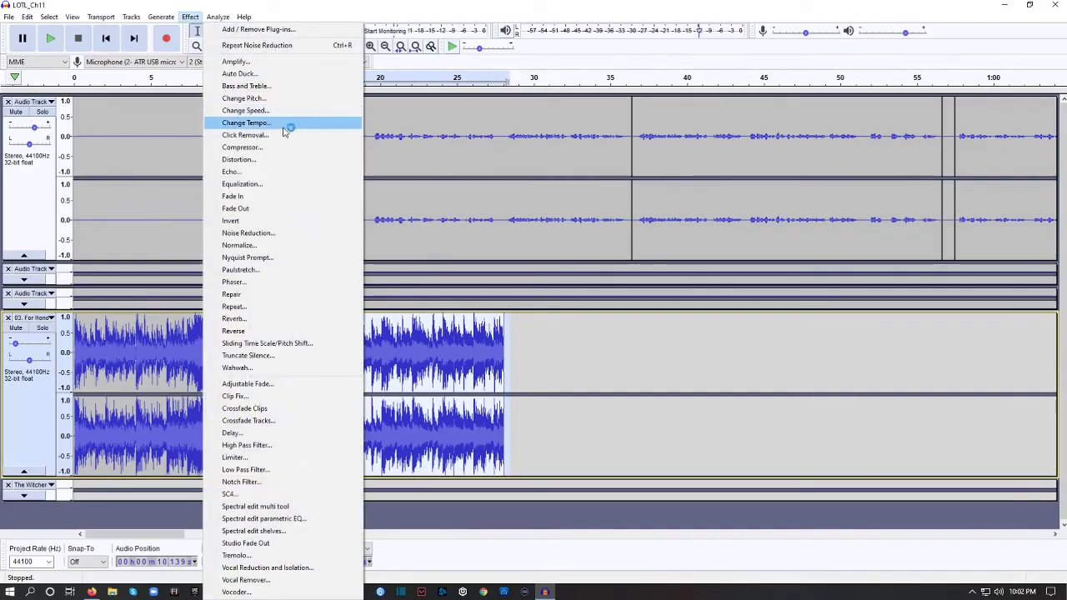
{"action": "left_click", "coordinate": [258, 209]}
Step: Play the faded intro music under the narration from about 7.3 s and save the project
{"action": "left_click", "coordinate": [185, 126]}
{"action": "key", "text": "space"}
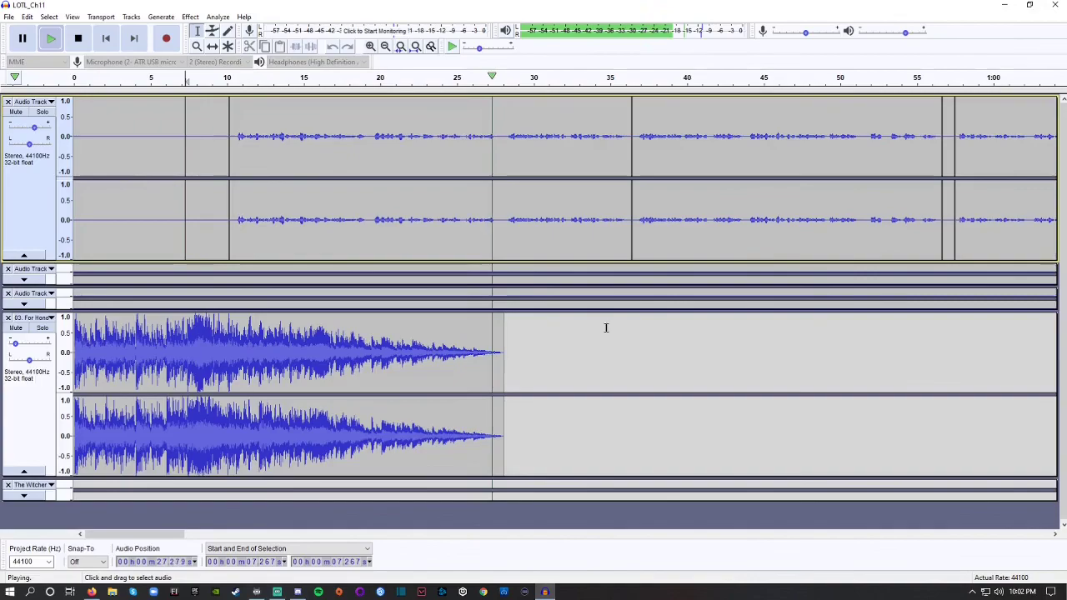
{"action": "left_click", "coordinate": [554, 335]}
{"action": "key", "text": "space"}
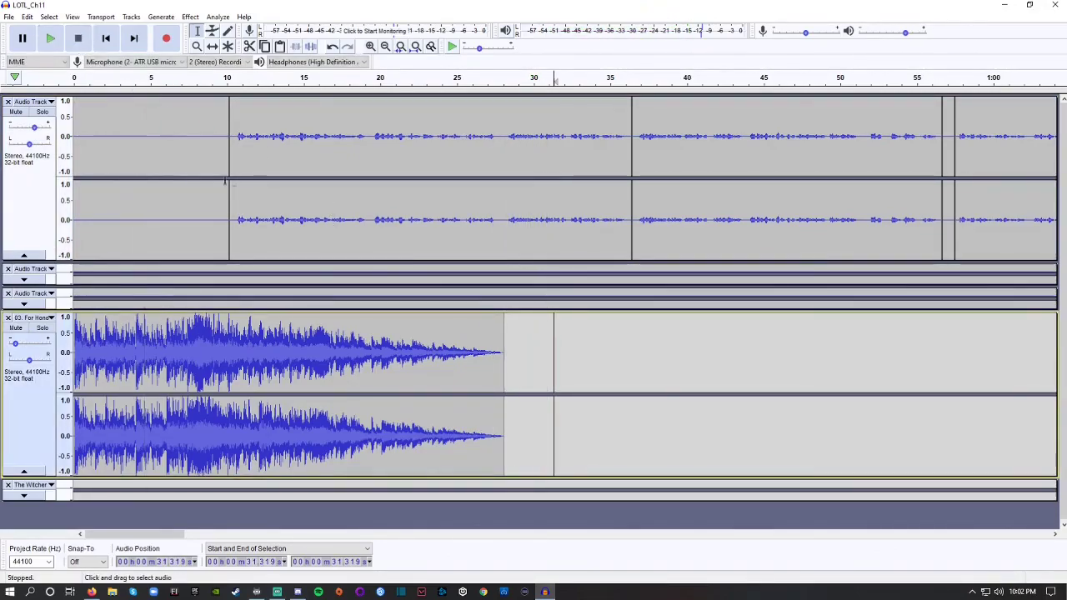
{"action": "left_click", "coordinate": [8, 18]}
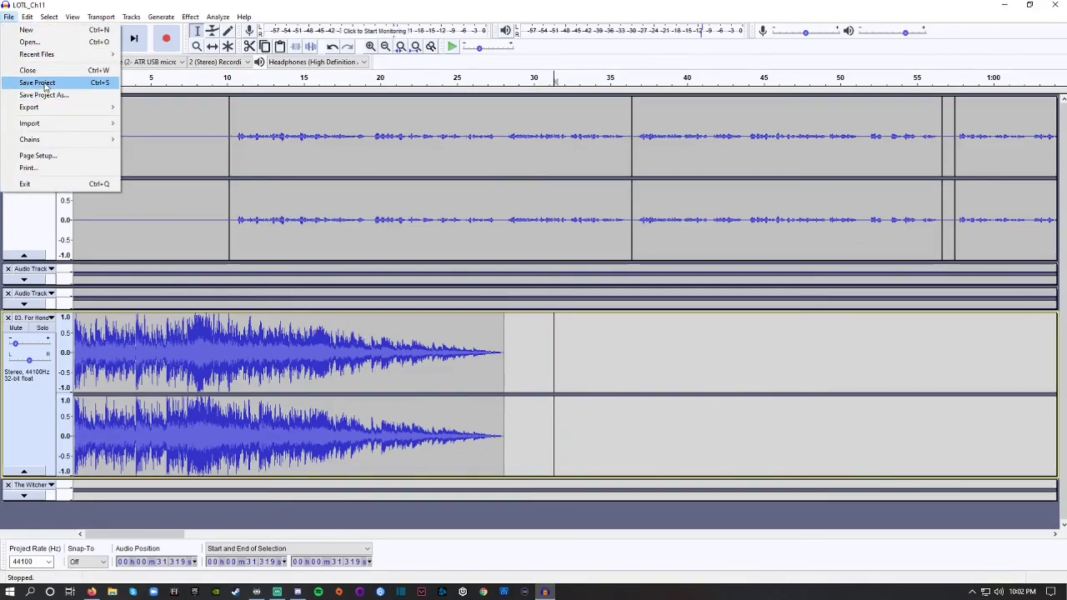
{"action": "left_click", "coordinate": [39, 82]}
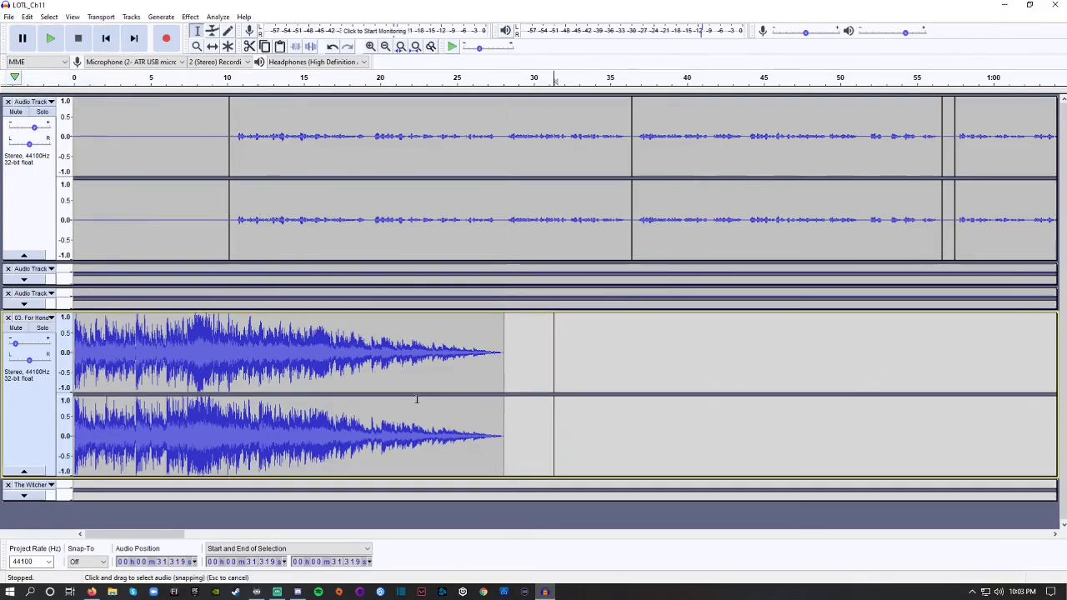
Step: Shift the quest sound clip to start right where the narration ends, collapse the For Honor! track and expand The Witcher track
{"action": "left_click_drag", "start_coordinate": [169, 537], "coordinate": [1038, 549]}
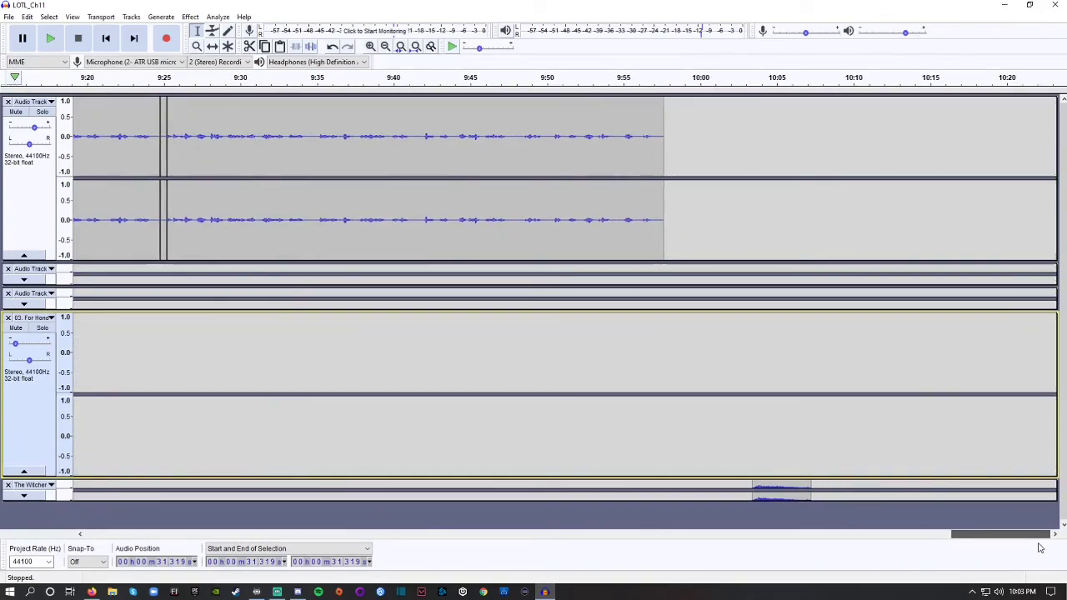
{"action": "left_click", "coordinate": [213, 48]}
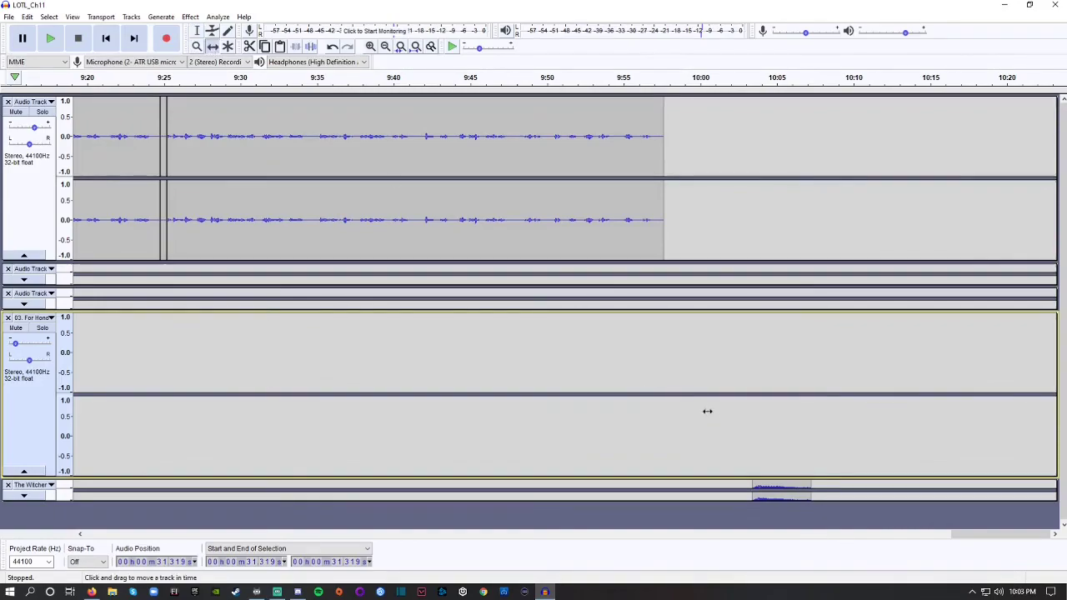
{"action": "left_click_drag", "start_coordinate": [781, 485], "coordinate": [691, 484]}
{"action": "key", "text": "F1"}
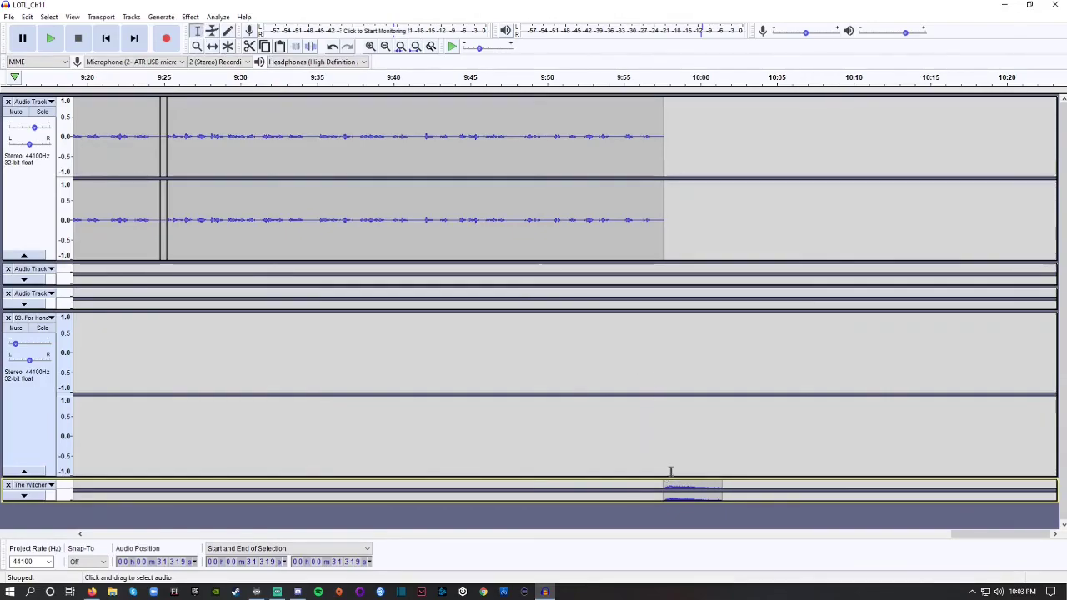
{"action": "left_click", "coordinate": [23, 471]}
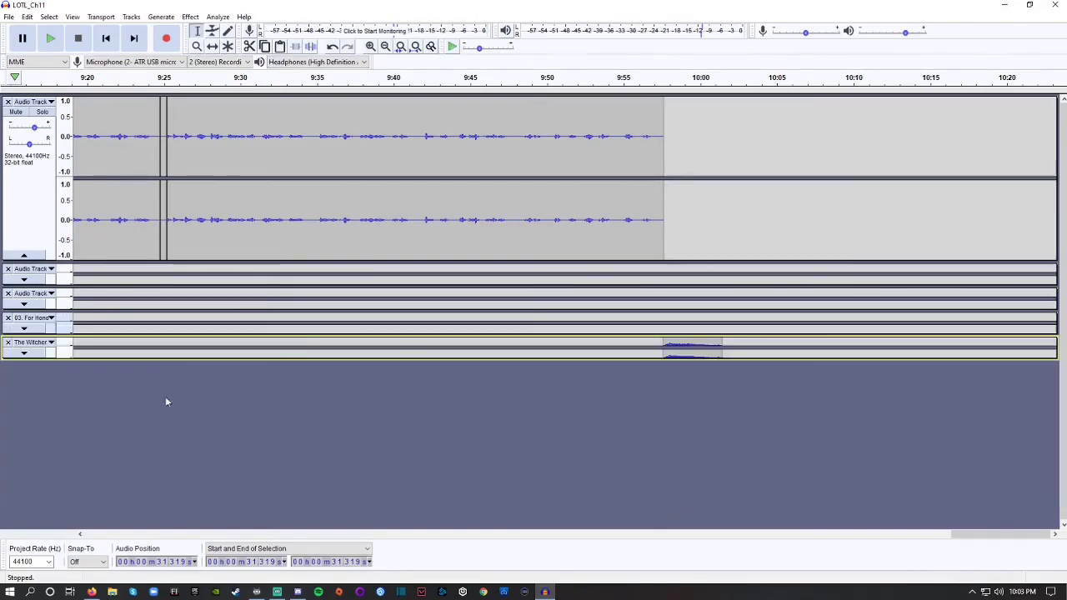
{"action": "left_click", "coordinate": [26, 355]}
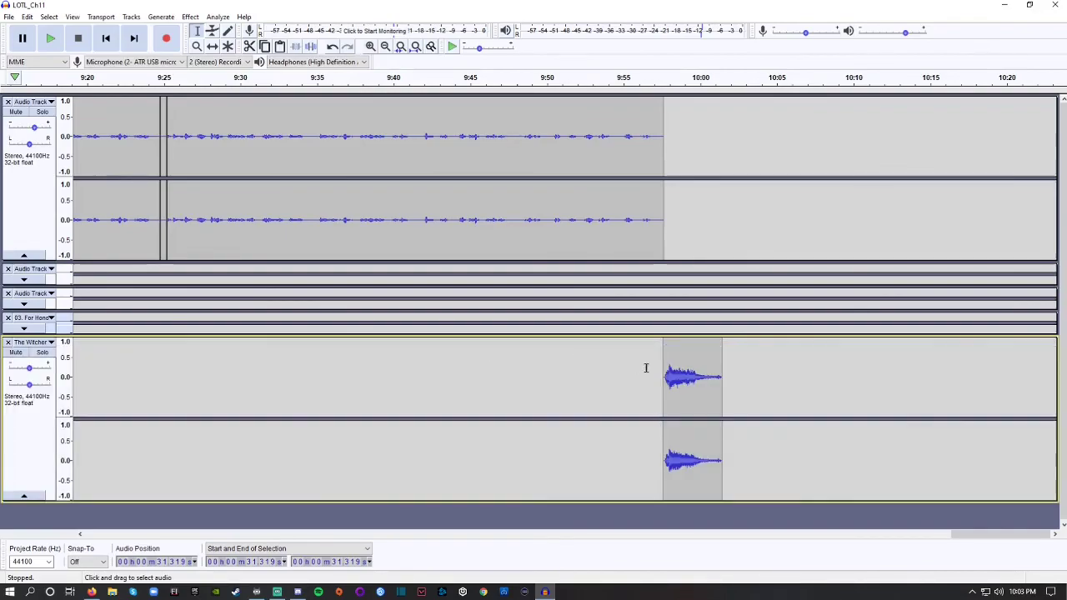
Step: Trim the brief silence from the beginning of the quest sound clip, keeping its start at about 9:57.6
{"action": "key", "text": "ctrl+1"}
{"action": "key", "text": "ctrl+1"}
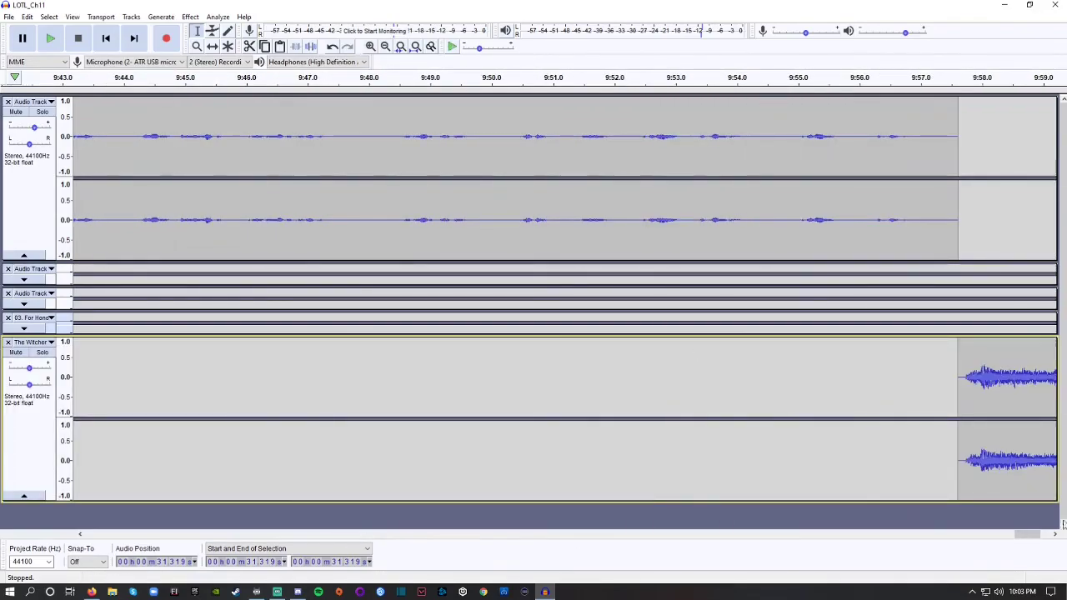
{"action": "left_click_drag", "start_coordinate": [1027, 537], "coordinate": [1048, 537]}
{"action": "left_click_drag", "start_coordinate": [583, 362], "coordinate": [576, 362]}
{"action": "key", "text": "Delete"}
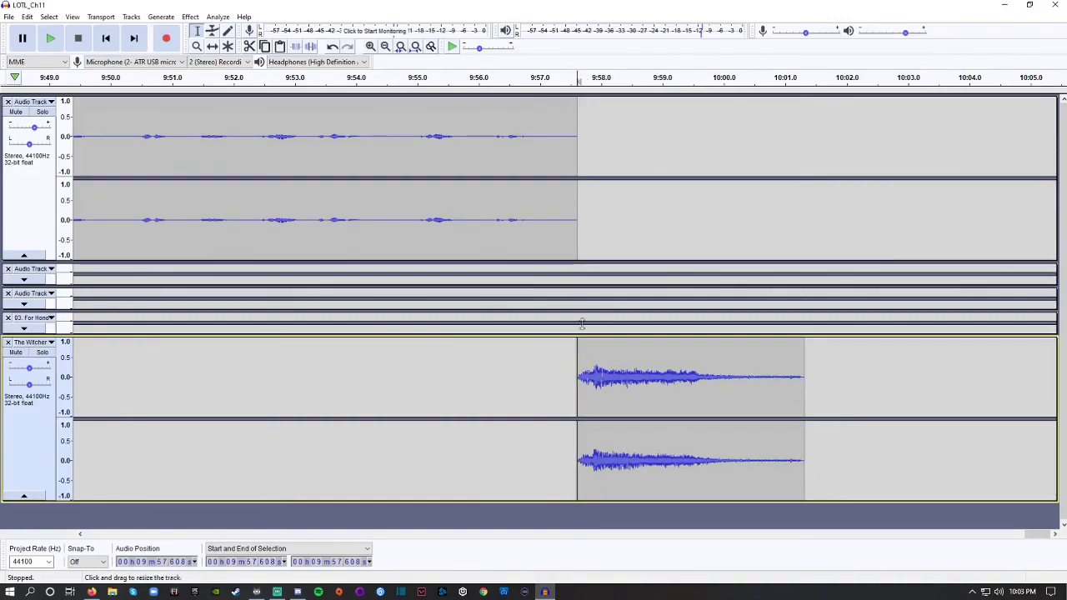
Step: Trim the narration's tail back to about 9:56.9 and pull the quest sound earlier to start at about 9:57.2
{"action": "left_click_drag", "start_coordinate": [578, 214], "coordinate": [532, 209]}
{"action": "key", "text": "Delete"}
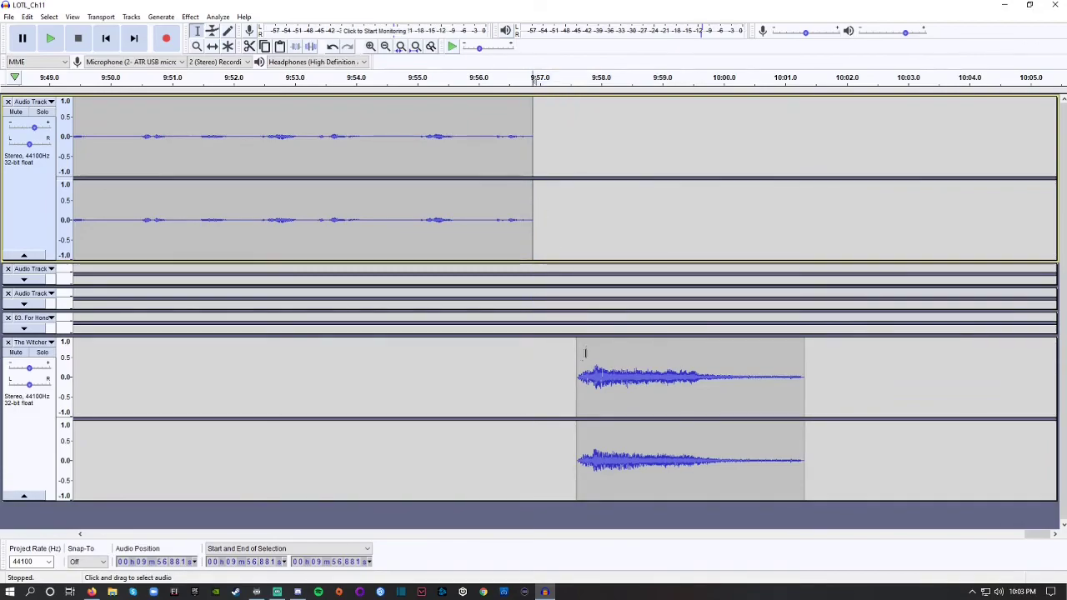
{"action": "left_click_drag", "start_coordinate": [576, 358], "coordinate": [552, 353]}
{"action": "left_click", "coordinate": [547, 355]}
{"action": "key", "text": "Delete"}
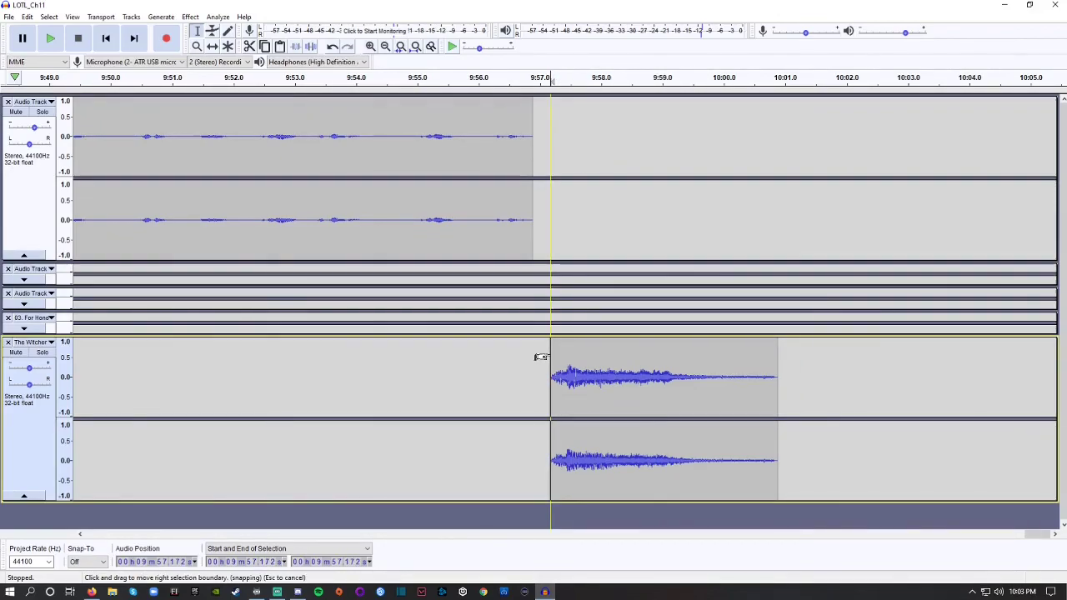
Step: Lower the gain of The Witcher quest sound track and play the project's ending from about 9:55 to check it
{"action": "left_click", "coordinate": [419, 157]}
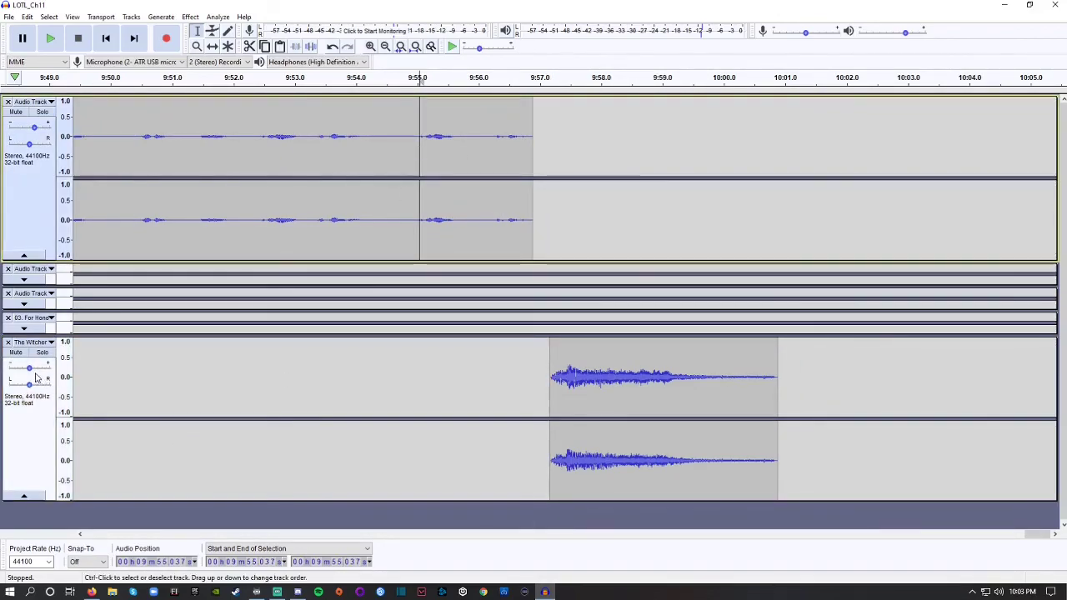
{"action": "left_click", "coordinate": [410, 142]}
{"action": "key", "text": "space"}
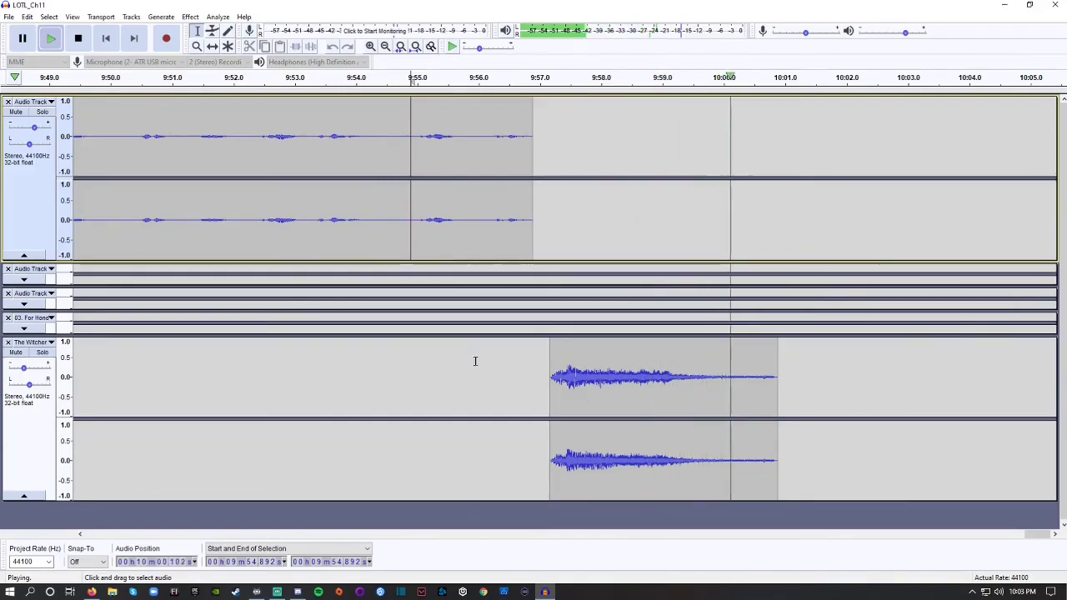
{"action": "left_click", "coordinate": [781, 373]}
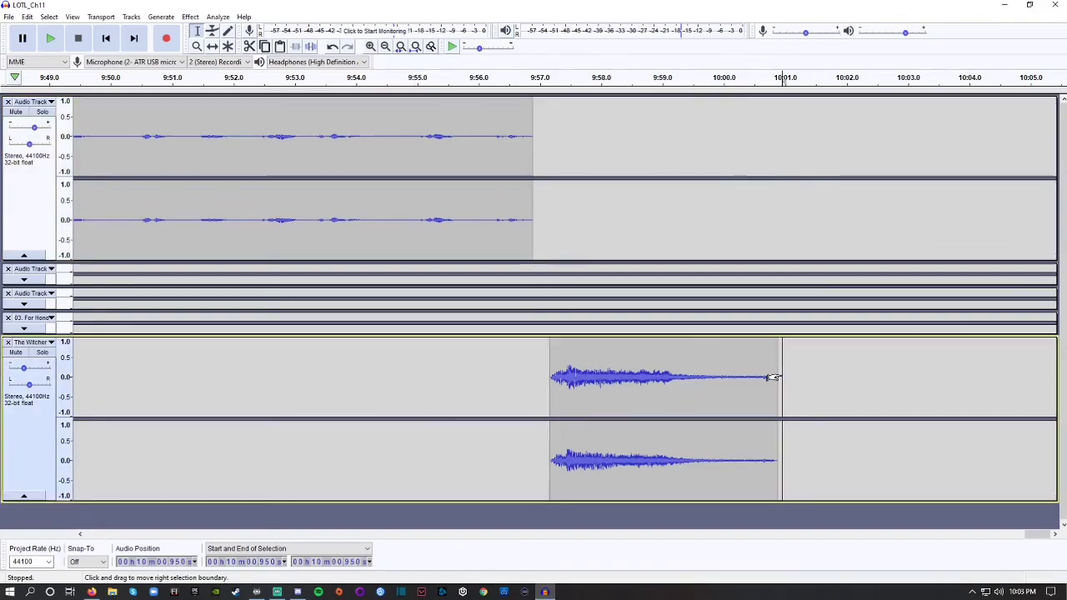
{"action": "key", "text": "space"}
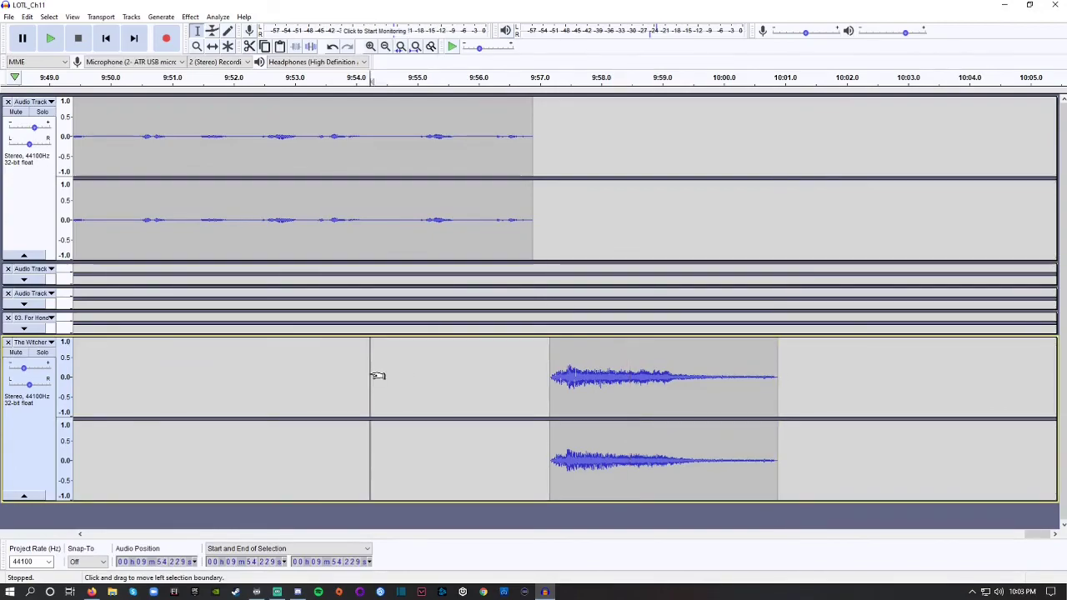
Step: Return the playhead to the project's start and save the LOTL_Ch11 project
{"action": "left_click", "coordinate": [106, 37]}
{"action": "left_click", "coordinate": [8, 17]}
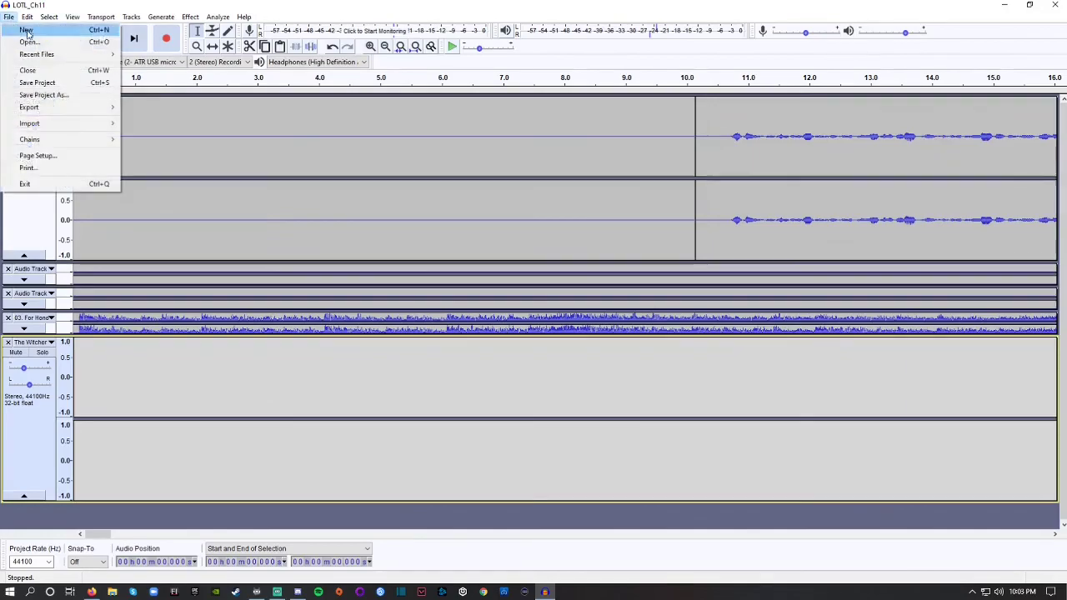
{"action": "left_click", "coordinate": [46, 83]}
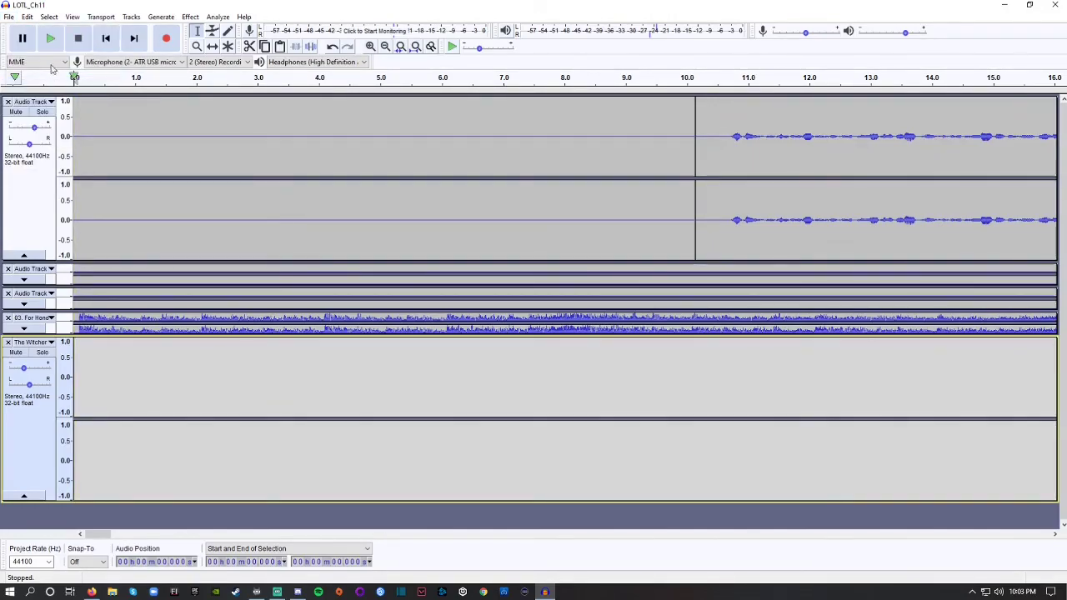
Step: Play the narration briefly from 10.5 s, then return the playhead to the start
{"action": "left_click", "coordinate": [11, 18]}
{"action": "left_click", "coordinate": [303, 15]}
{"action": "left_click", "coordinate": [717, 124]}
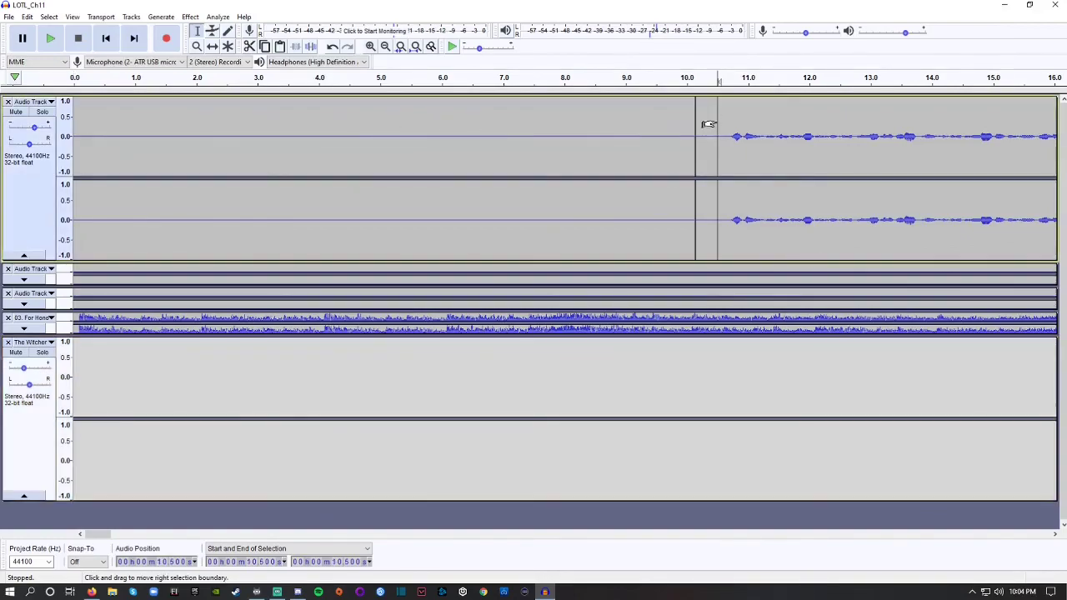
{"action": "key", "text": "space"}
{"action": "key", "text": "space"}
{"action": "key", "text": "Home"}
Step: Export the finished mix to the desktop as LOTL_Ch11, continuing to its metadata tags
{"action": "left_click", "coordinate": [8, 17]}
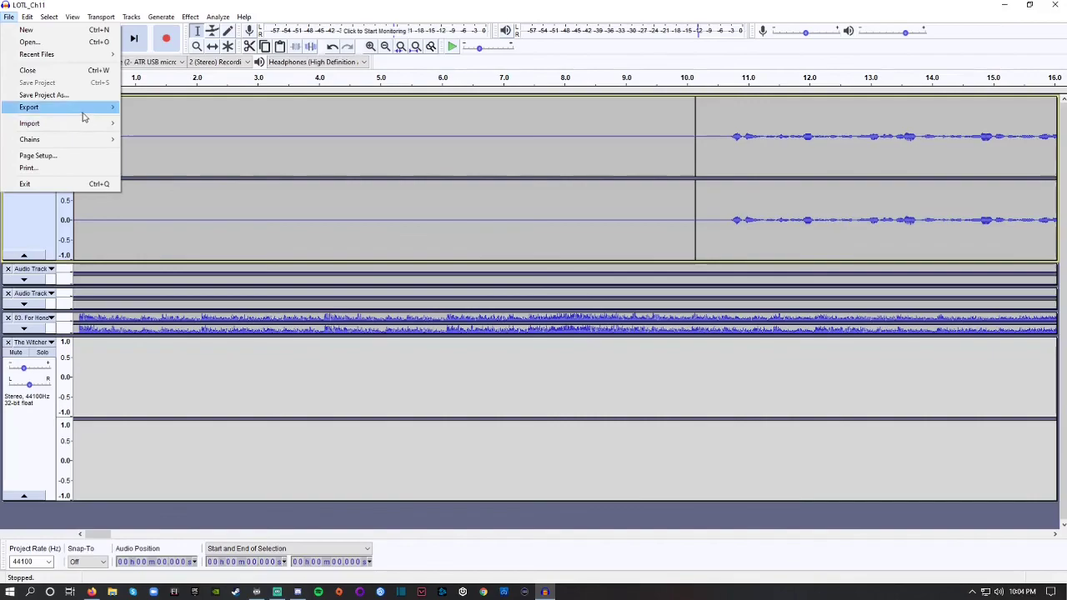
{"action": "mouse_move", "coordinate": [86, 113]}
{"action": "left_click", "coordinate": [185, 110]}
{"action": "left_click", "coordinate": [159, 228]}
{"action": "left_click", "coordinate": [288, 231]}
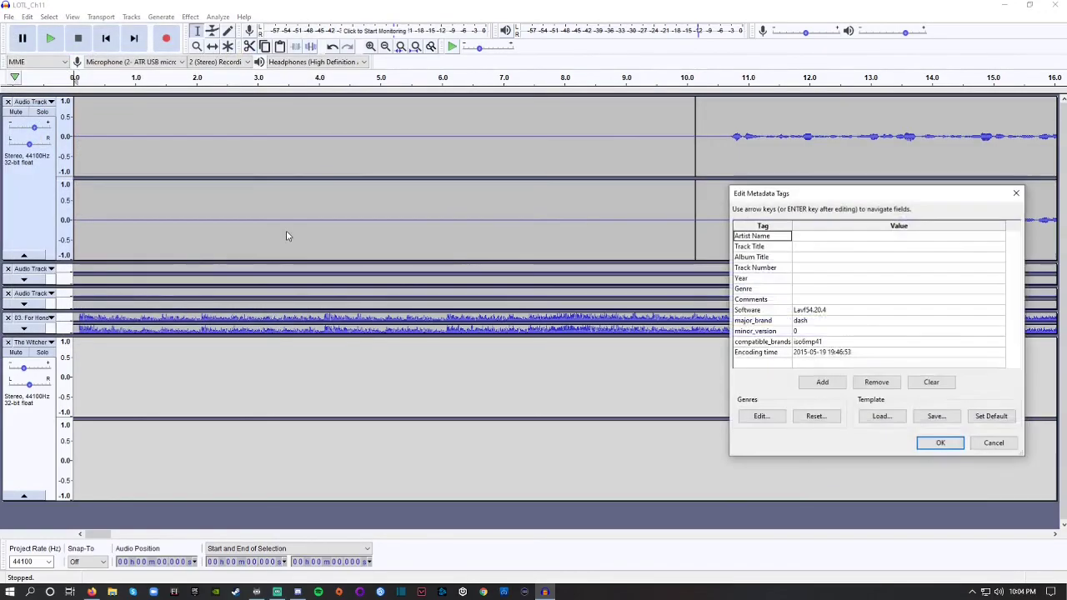
Step: Clear all existing metadata tags and set the Artist Name to Whispers of Oxenfurt
{"action": "left_click", "coordinate": [931, 383]}
{"action": "left_click", "coordinate": [831, 237]}
{"action": "type", "text": "Whispers of O"}
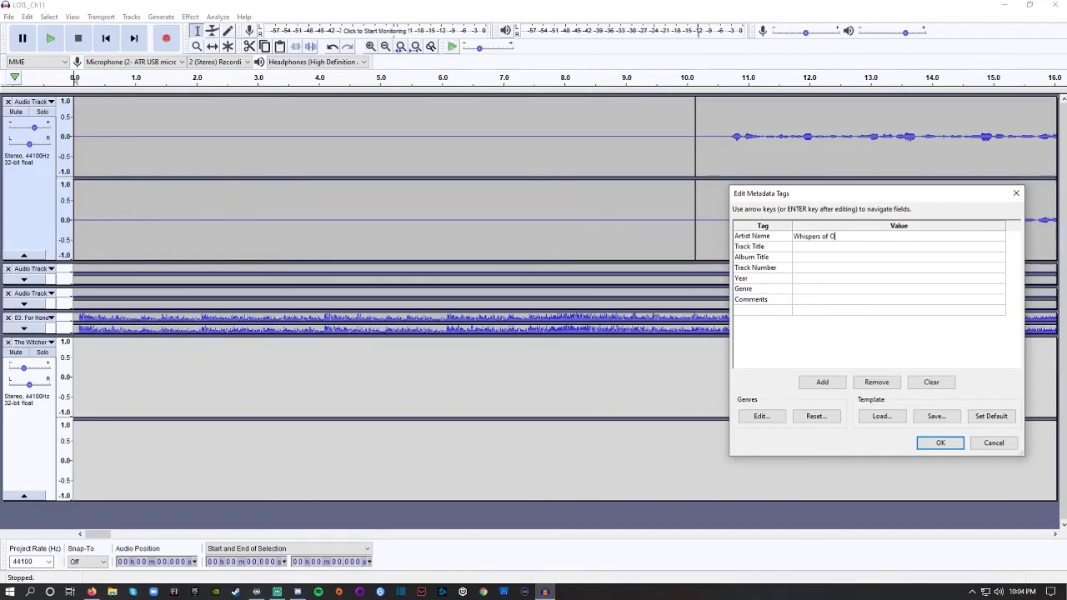
{"action": "type", "text": "xenfurt"}
Step: Set the Track Title tag to Ch. 11
{"action": "left_click", "coordinate": [824, 250]}
{"action": "type", "text": "L"}
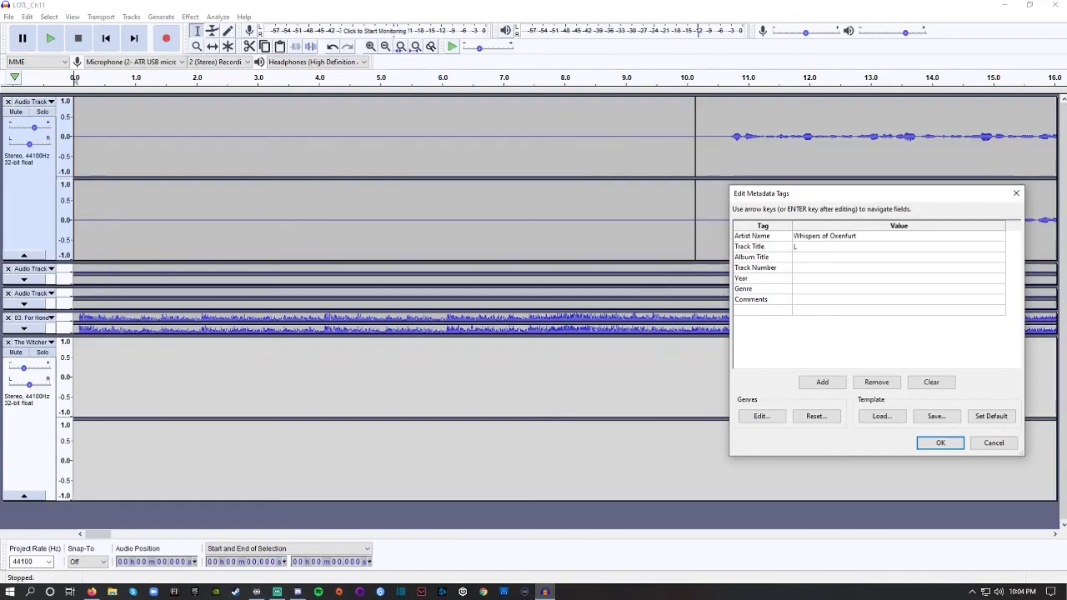
{"action": "key", "text": "BackSpace"}
{"action": "type", "text": "Ch. 11"}
{"action": "key", "text": "Return"}
{"action": "key", "text": "Right"}
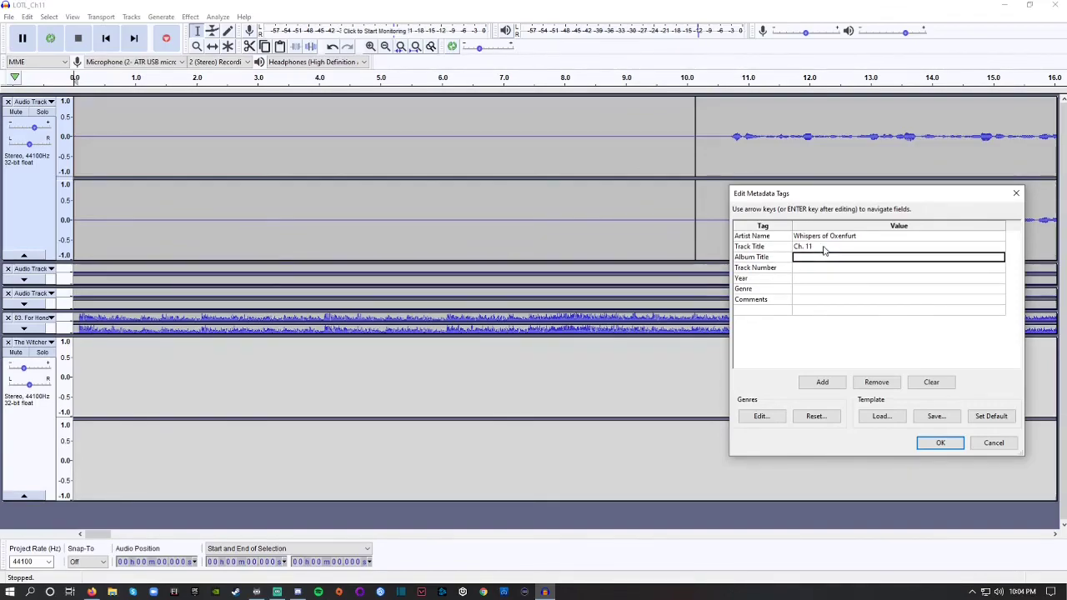
Step: Set the Album Title tag to Lady of the Lake
{"action": "key", "text": "F2"}
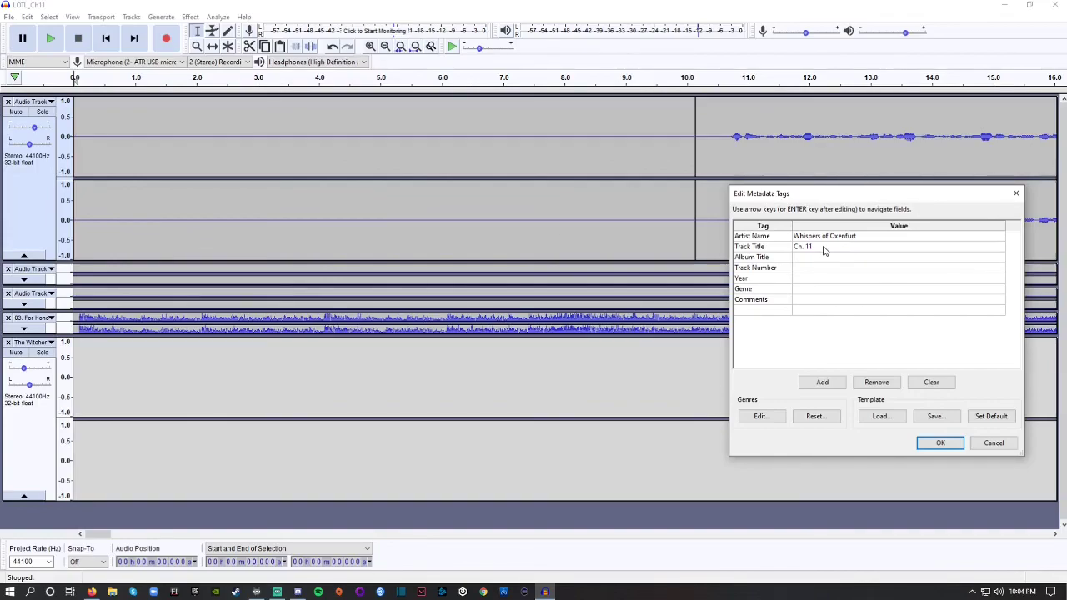
{"action": "type", "text": "The Lady"}
{"action": "key", "text": "BackSpace"}
{"action": "key", "text": "BackSpace"}
{"action": "key", "text": "BackSpace"}
{"action": "key", "text": "BackSpace"}
{"action": "key", "text": "BackSpace"}
{"action": "key", "text": "BackSpace"}
{"action": "key", "text": "BackSpace"}
{"action": "key", "text": "BackSpace"}
{"action": "type", "text": "Lady of the Lake"}
Step: Set the Track Number tag to 11 and the Year to 2020, then confirm the tags to run the export
{"action": "left_click", "coordinate": [810, 268]}
{"action": "type", "text": "11"}
{"action": "key", "text": "Tab"}
{"action": "left_click", "coordinate": [813, 275]}
{"action": "type", "text": "2020"}
{"action": "left_click", "coordinate": [939, 442]}
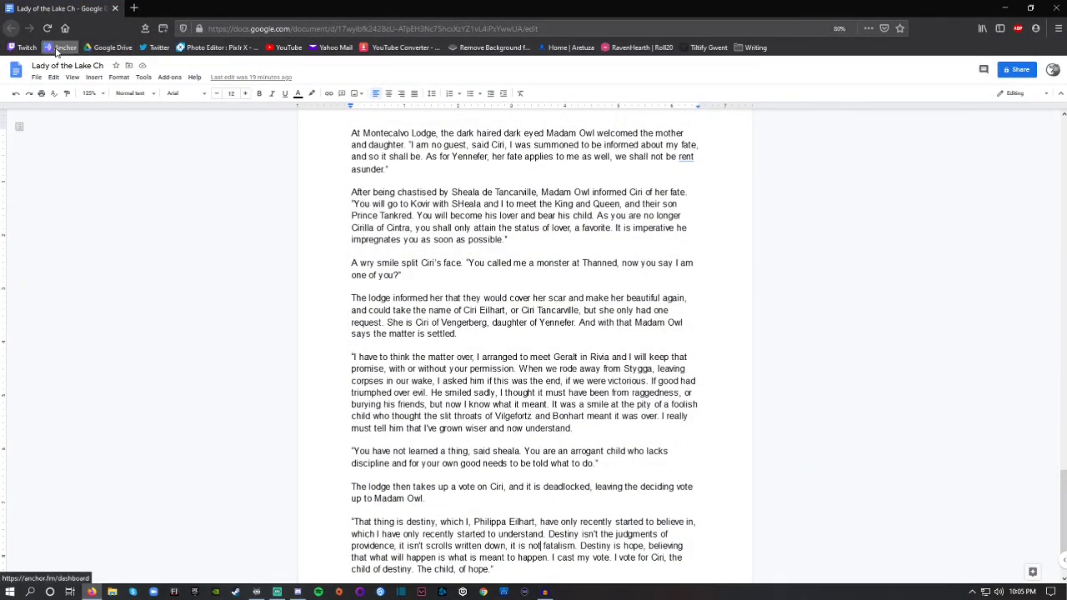
Step: Switch to the browser with Anchor's new episode page and shrink its window so the desktop can show beside it
{"action": "left_click_drag", "start_coordinate": [283, 5], "coordinate": [991, 97]}
{"action": "key", "text": "super+Down"}
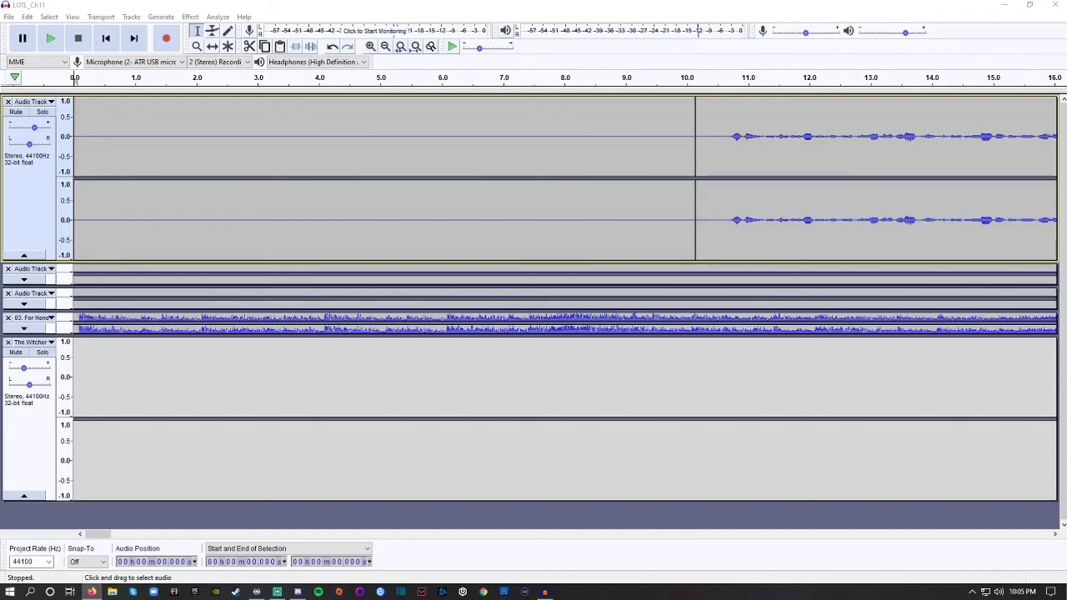
{"action": "key", "text": "alt+Tab"}
{"action": "left_click_drag", "start_coordinate": [612, 78], "coordinate": [451, 84]}
{"action": "key", "text": "alt+Tab"}
{"action": "left_click_drag", "start_coordinate": [1066, 110], "coordinate": [819, 13]}
Step: Close the LOTL_Ch11 Audacity project and reposition the browser window over the desktop
{"action": "left_click", "coordinate": [1053, 5]}
{"action": "left_click", "coordinate": [517, 296]}
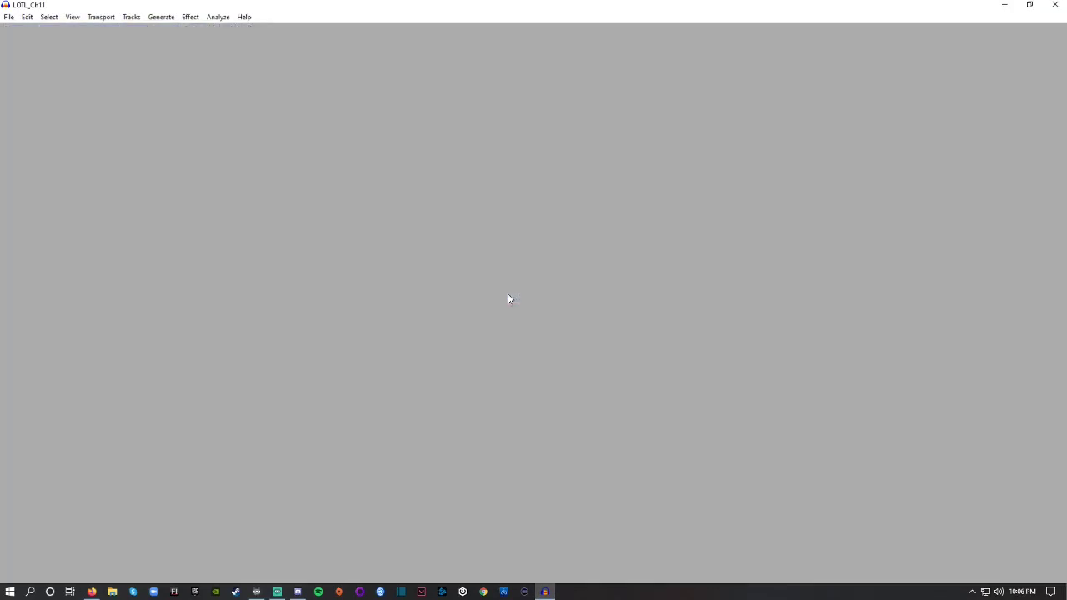
{"action": "left_click_drag", "start_coordinate": [539, 117], "coordinate": [512, 78]}
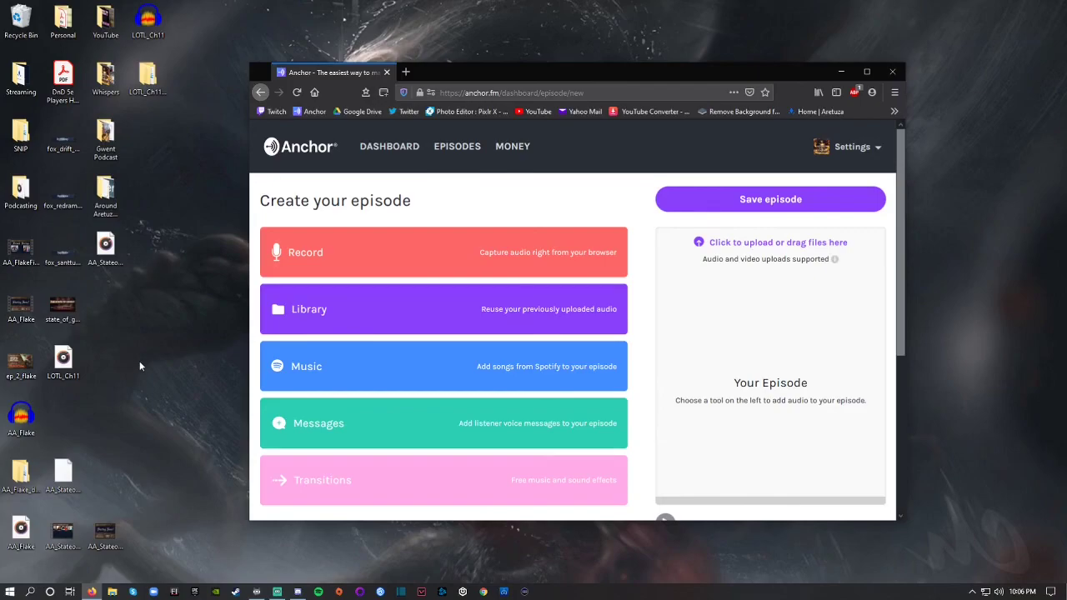
Step: Move the exported LOTL_Ch11 audio file below its project data folder on the desktop and play it in Groove Music
{"action": "left_click_drag", "start_coordinate": [66, 364], "coordinate": [149, 135]}
{"action": "double_click", "coordinate": [149, 135]}
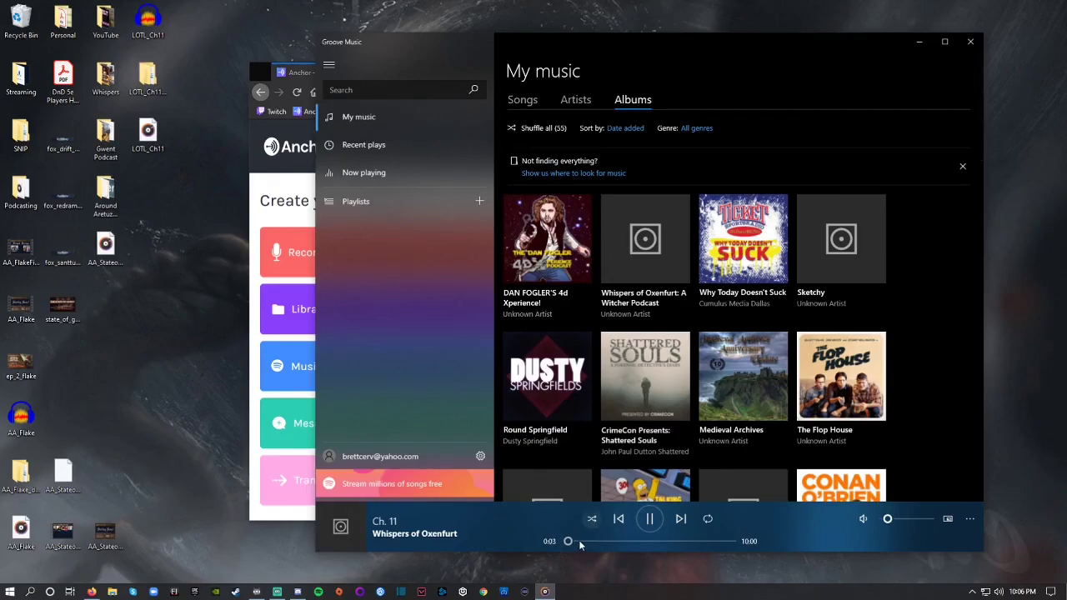
Step: Raise the player's volume and skip the exported chapter to about 9:48 to check its ending
{"action": "left_click", "coordinate": [894, 520]}
{"action": "left_click_drag", "start_coordinate": [894, 520], "coordinate": [918, 519]}
{"action": "left_click", "coordinate": [586, 542]}
{"action": "left_click_drag", "start_coordinate": [585, 542], "coordinate": [727, 543]}
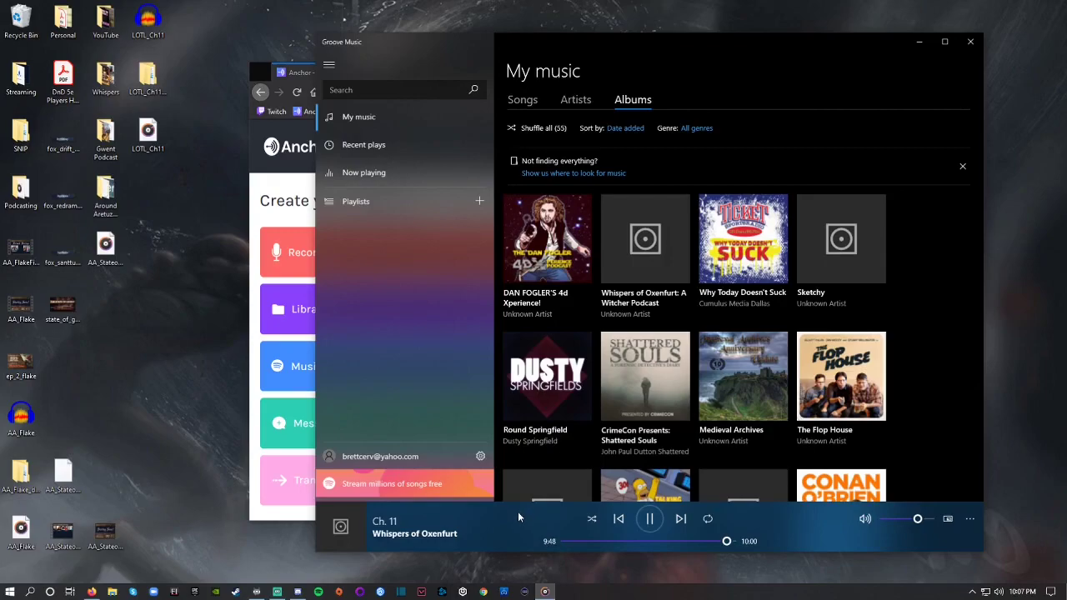